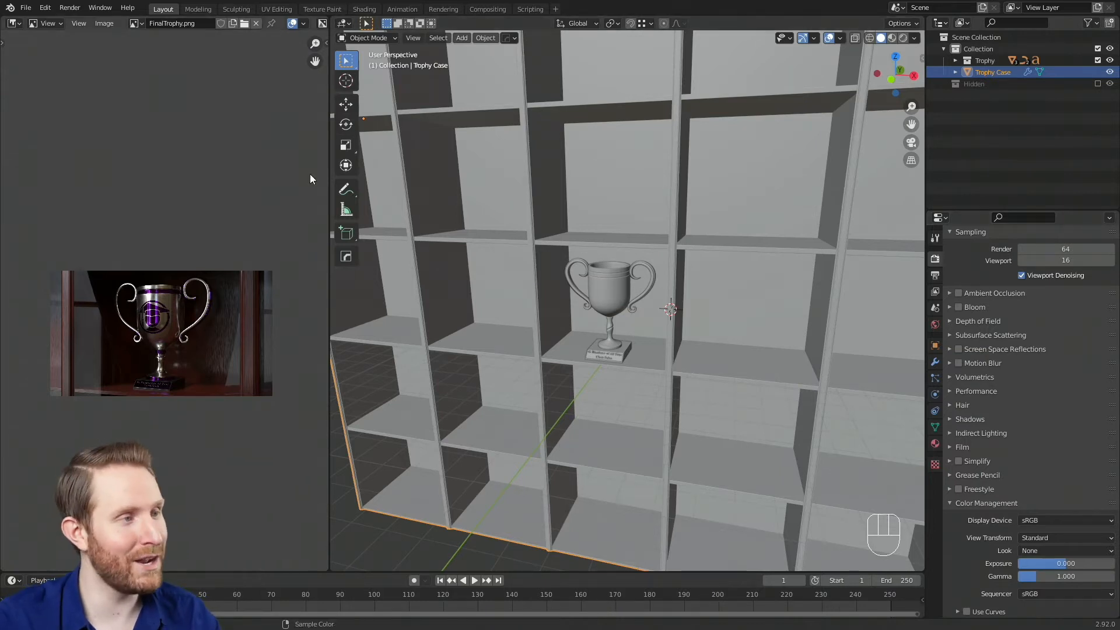
- Widen the reference image area, split it horizontally into two, and change the upper part into a 3D Viewport
drag(328, 259, 418, 261)
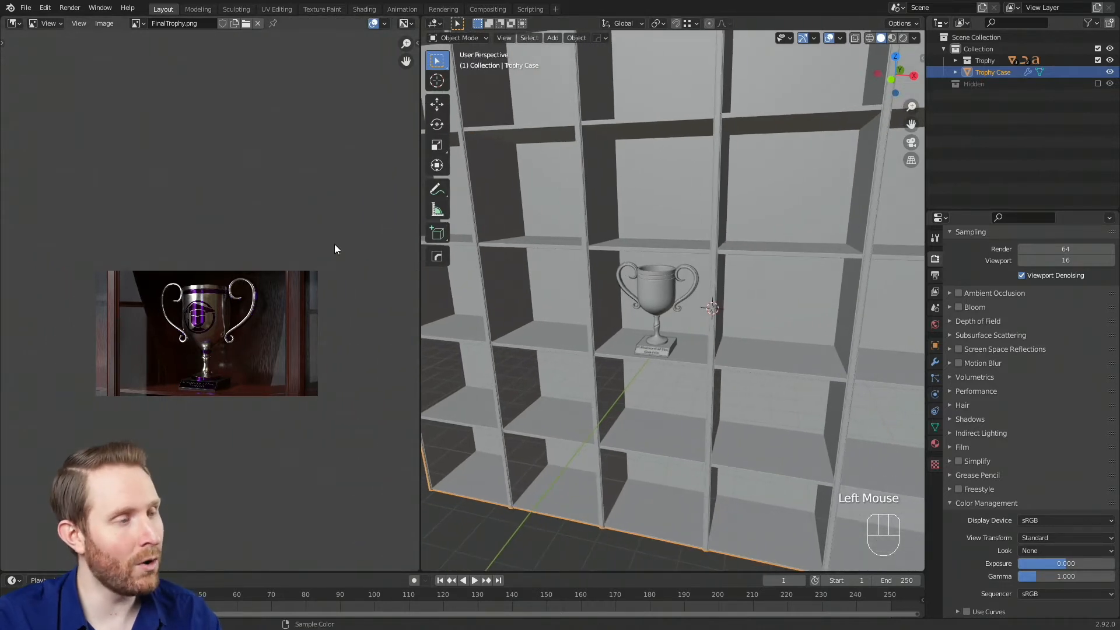
click(4, 567)
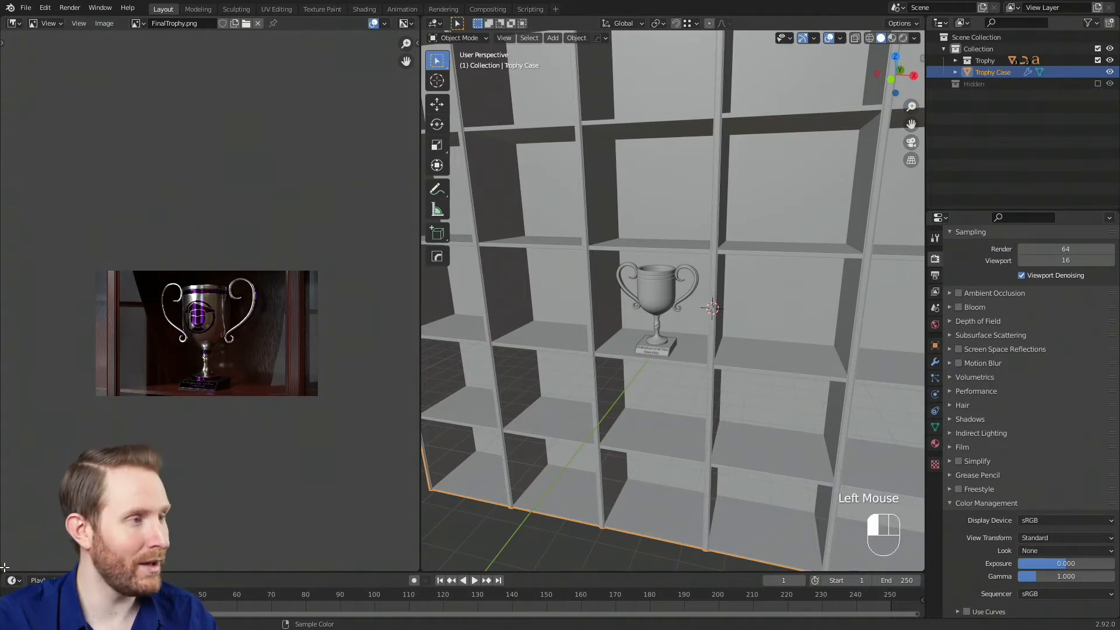
drag(5, 567, 58, 278)
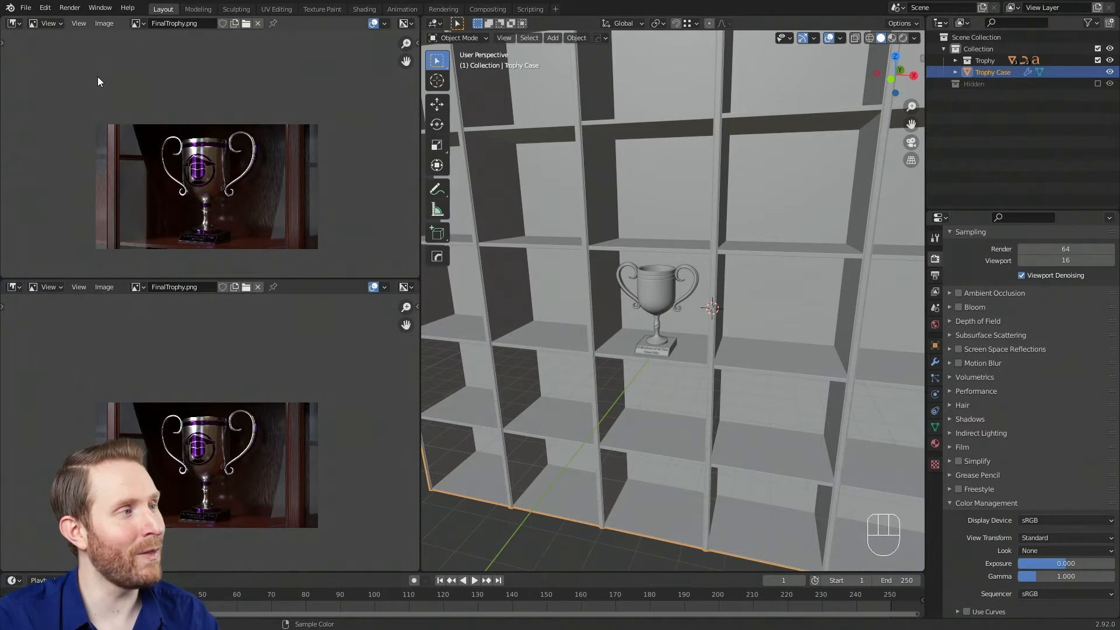
click(14, 24)
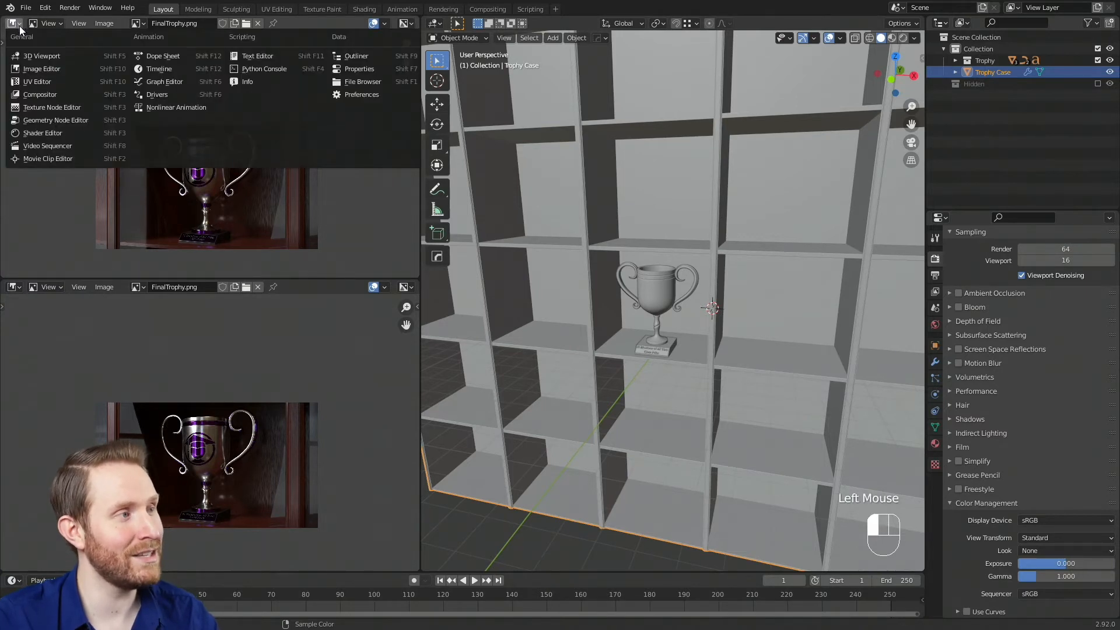
click(28, 57)
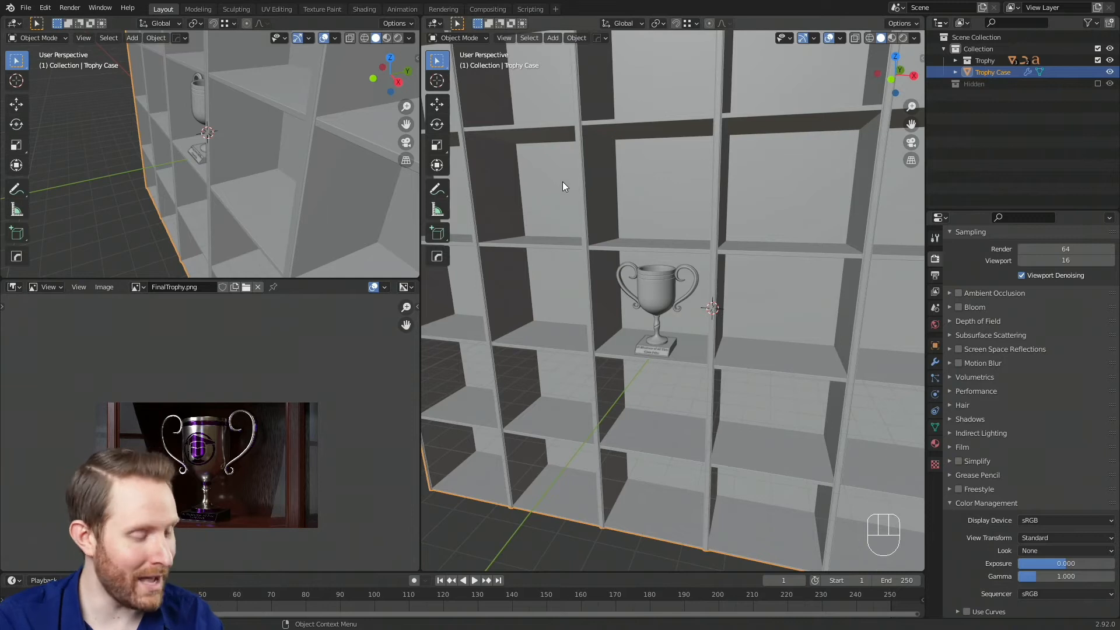
- Add a camera to the scene in the large viewport
key(shift+a)
mouse_move(568, 68)
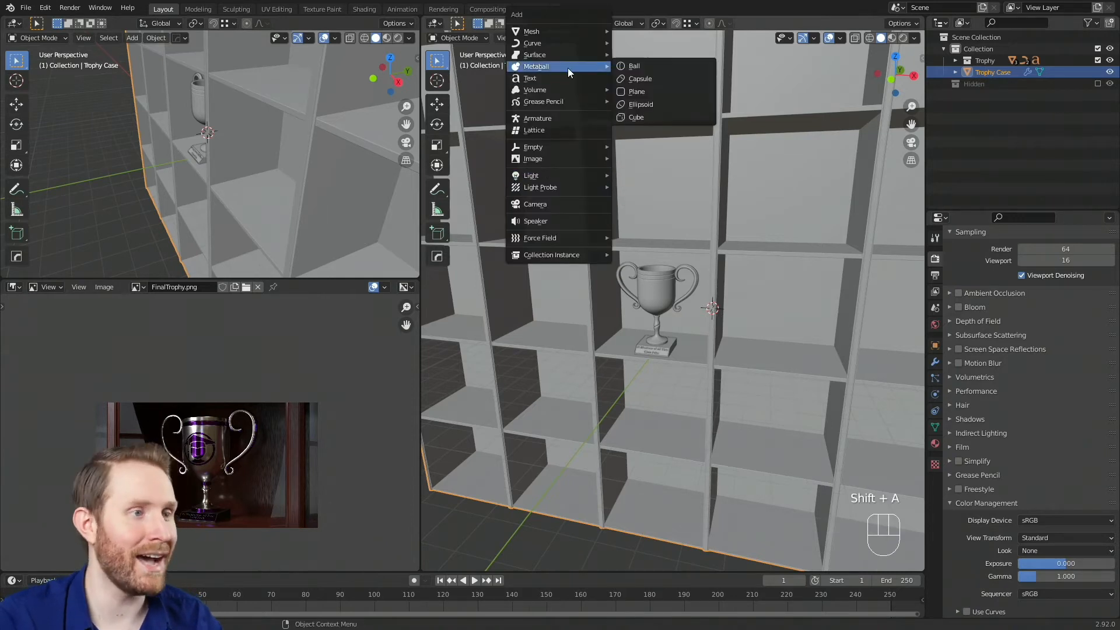
click(551, 203)
scroll(751, 353, up, 2)
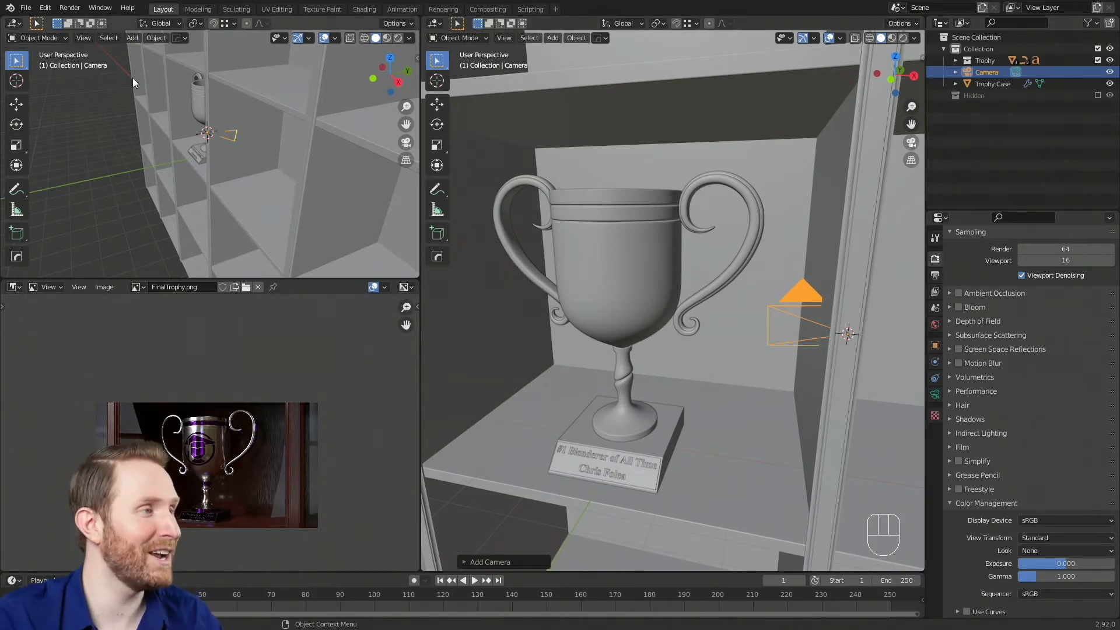
- Set the small viewport above the reference image to look through the active camera
click(83, 39)
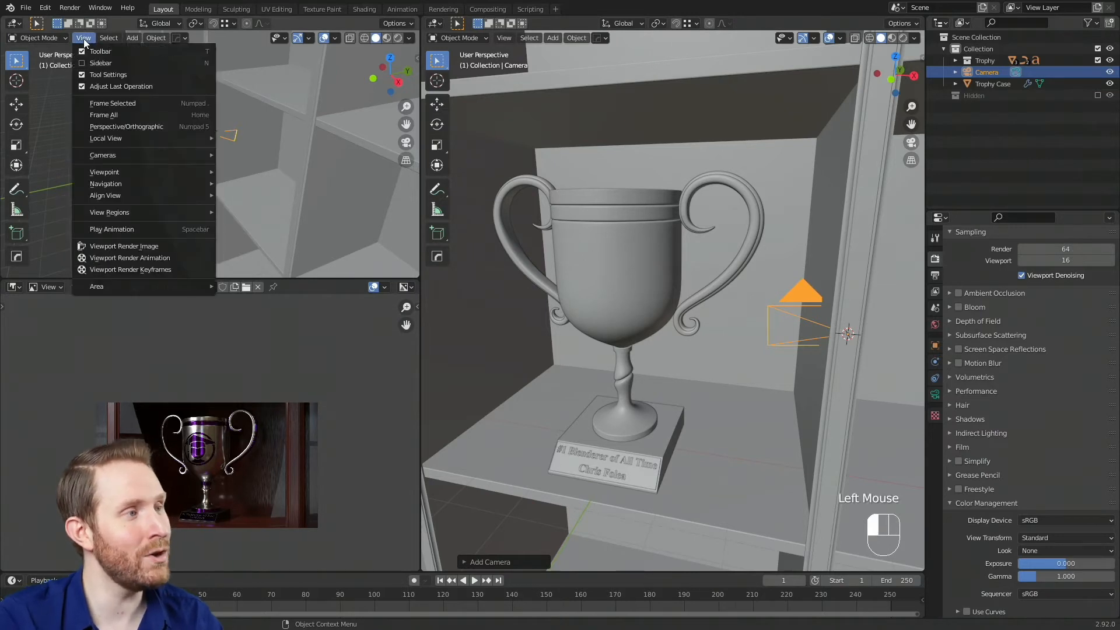
mouse_move(110, 154)
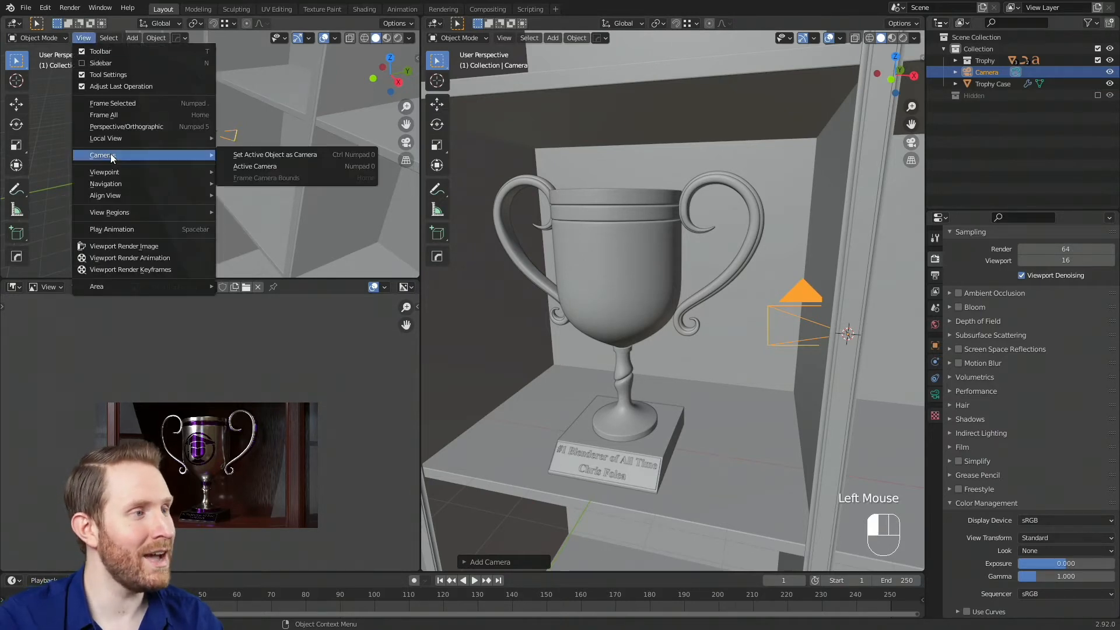
click(258, 166)
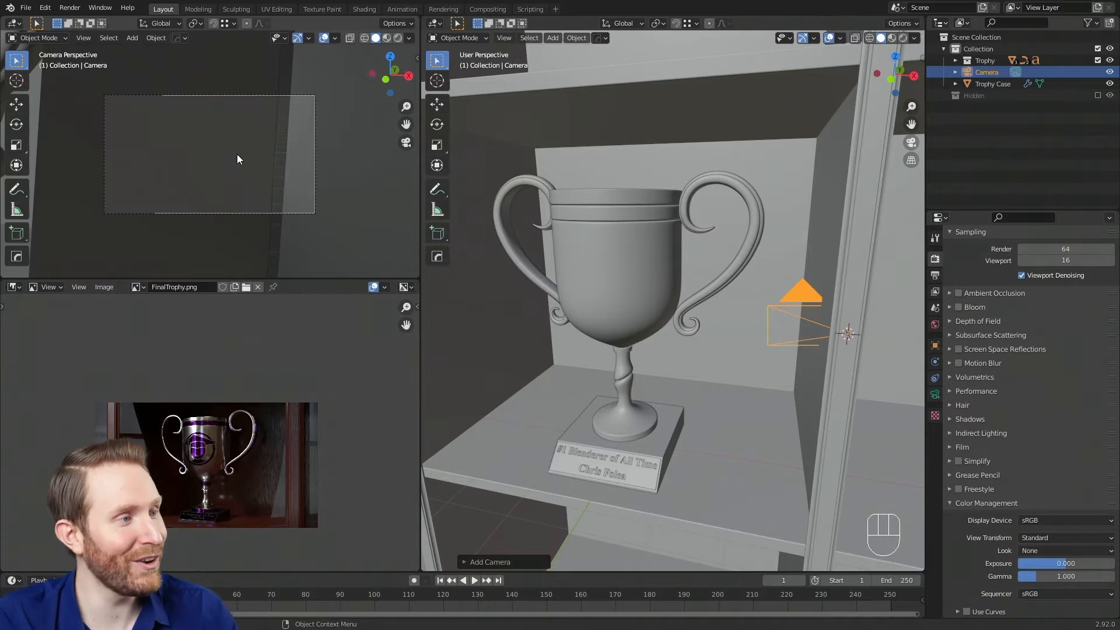
- Show the trophy case in the large viewport from the right orthographic side in wireframe shading
scroll(803, 286, down, 2)
middle_drag(772, 283, 752, 299)
scroll(766, 326, up, 3)
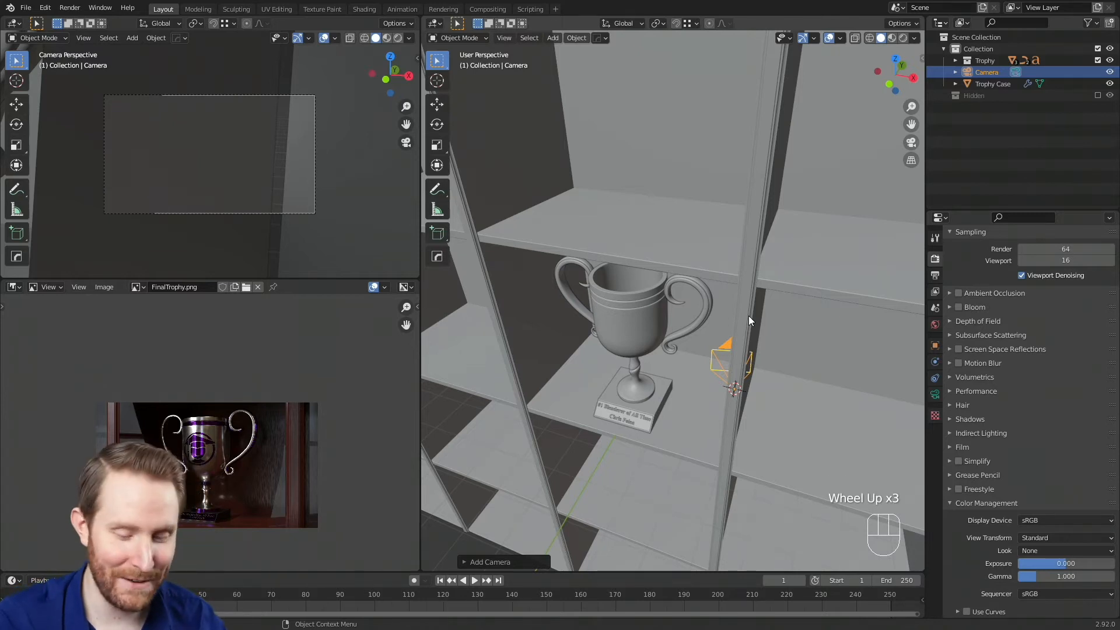
key(KP_3)
scroll(743, 315, down, 2)
shift+middle_drag(743, 315, 610, 272)
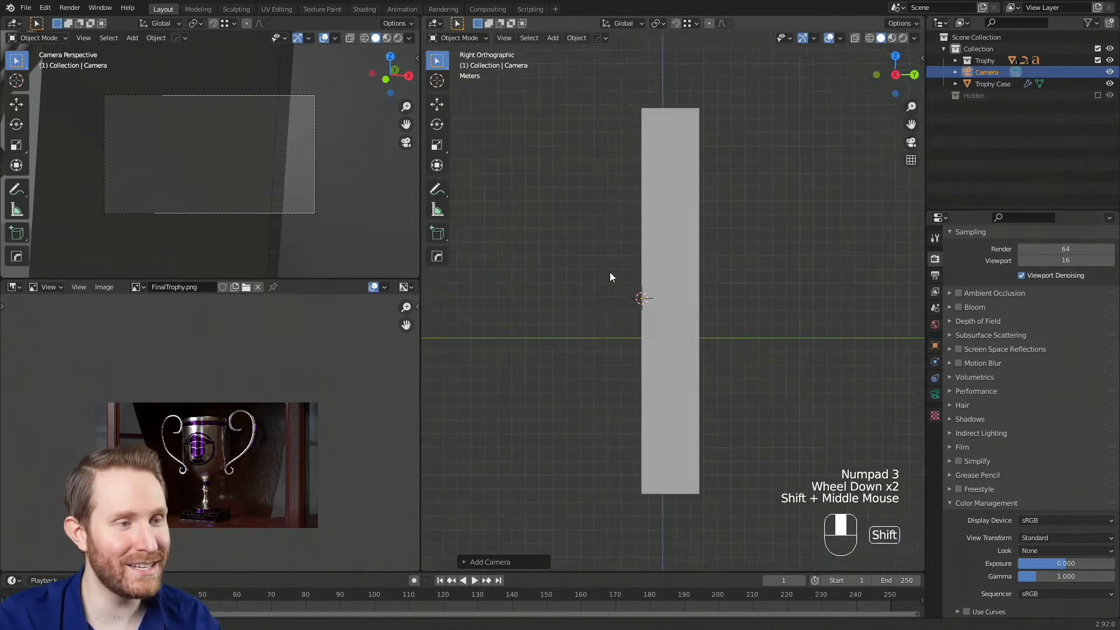
scroll(610, 273, up, 2)
key(z)
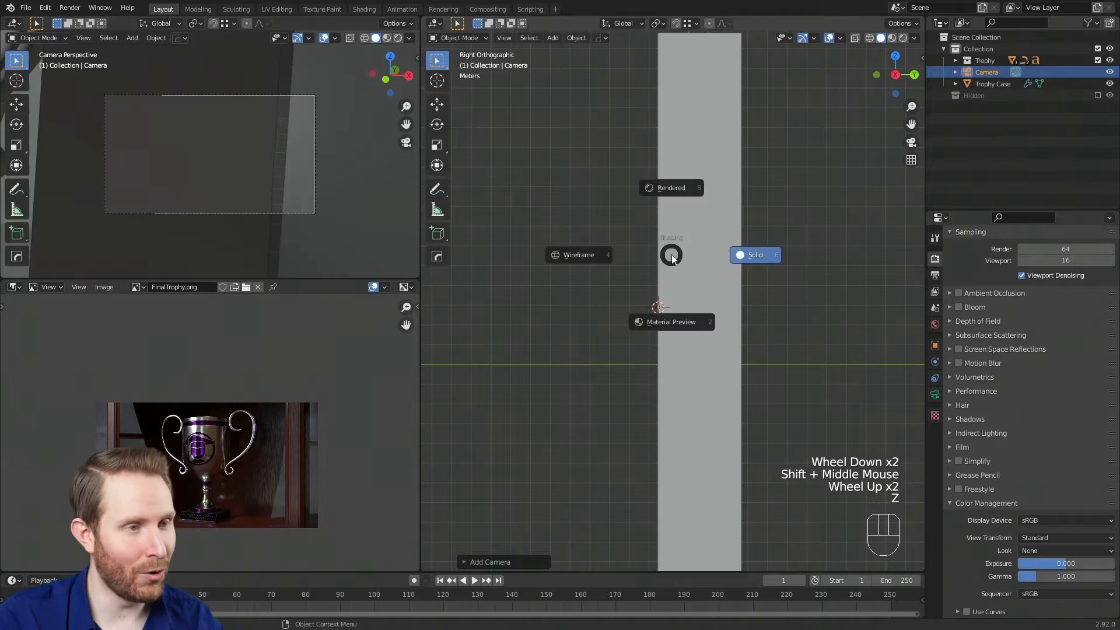
click(572, 253)
shift+middle_drag(589, 306, 647, 320)
- Clear the camera's rotation and location, and rotate it by -90° in the side view so it faces the case
key(alt+r)
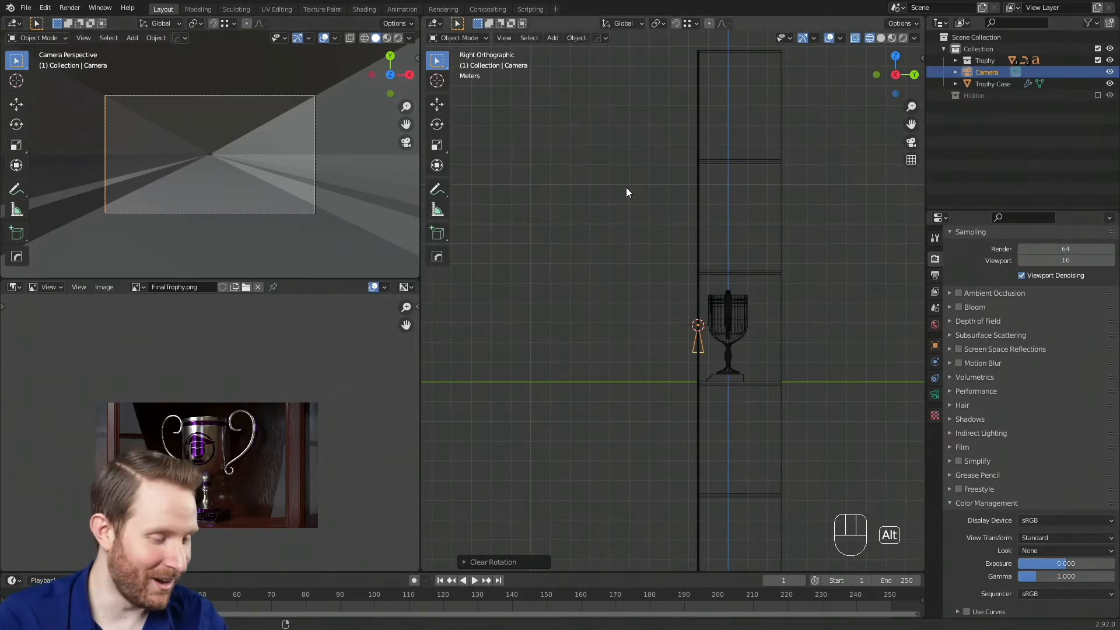
key(alt+g)
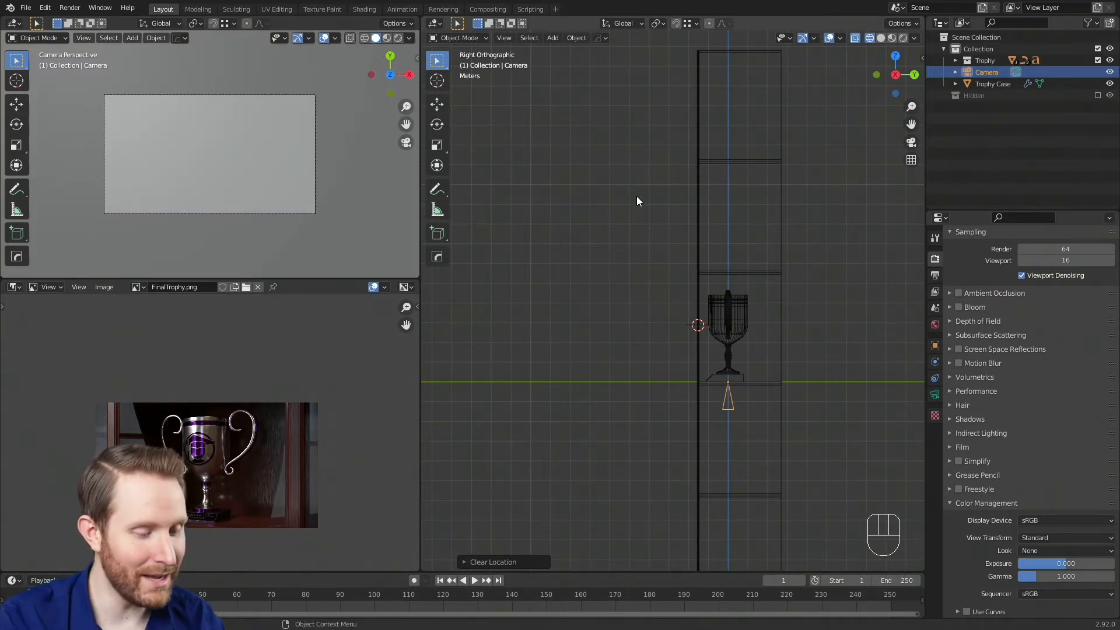
key(r)
text(90)
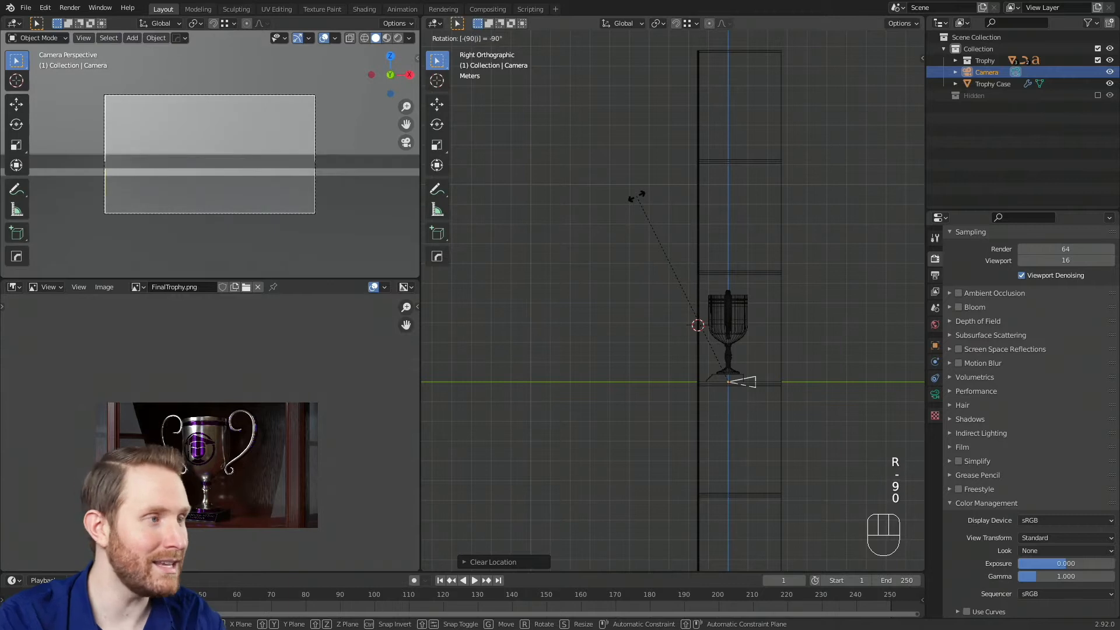
key(Return)
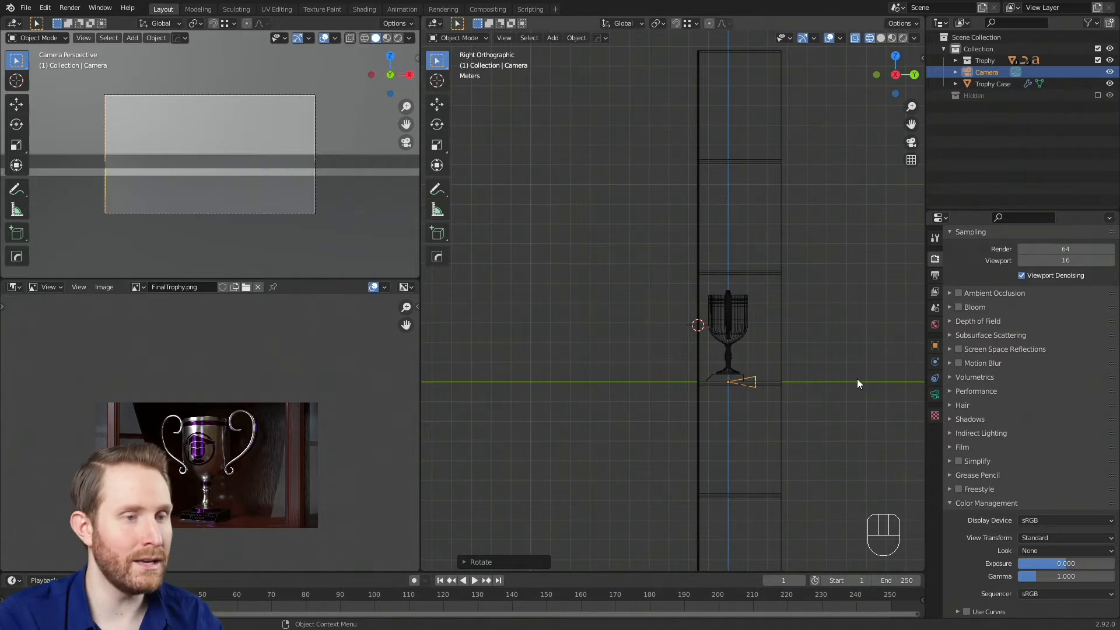
- Move the camera about 13 m out in front of the case and about 2 m up to frame the trophy
key(g)
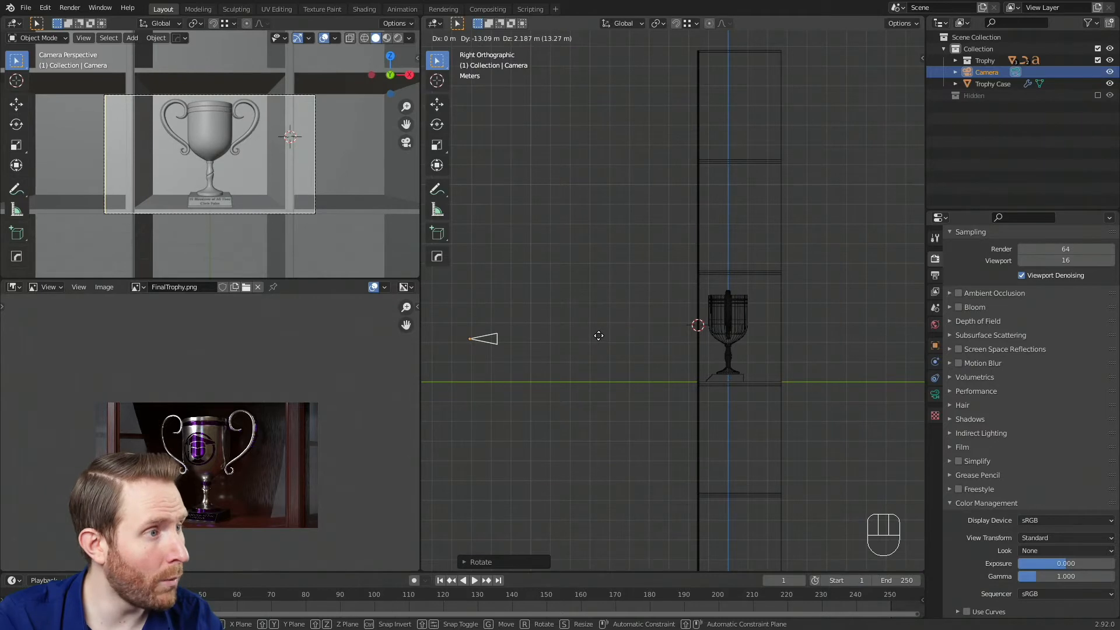
click(598, 334)
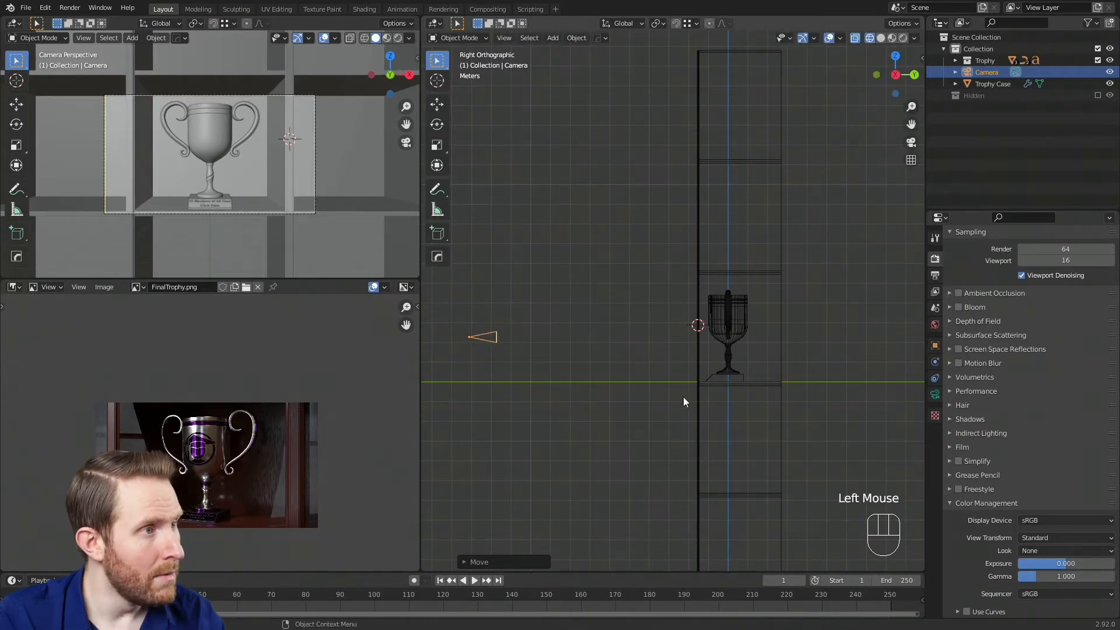
scroll(159, 135, up, 3)
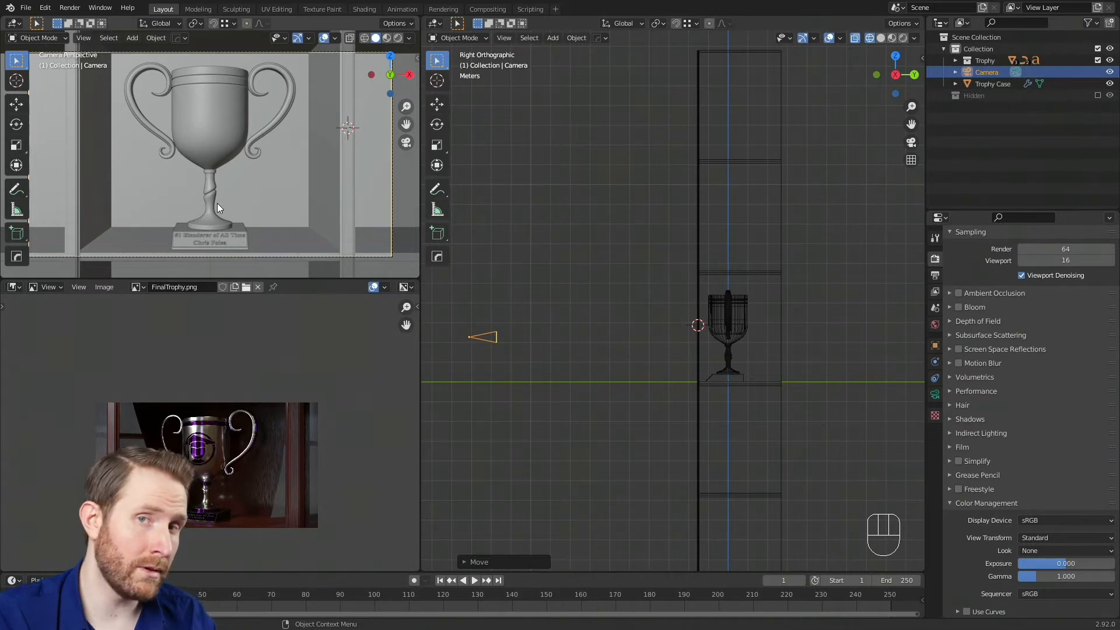
scroll(234, 178, down, 1)
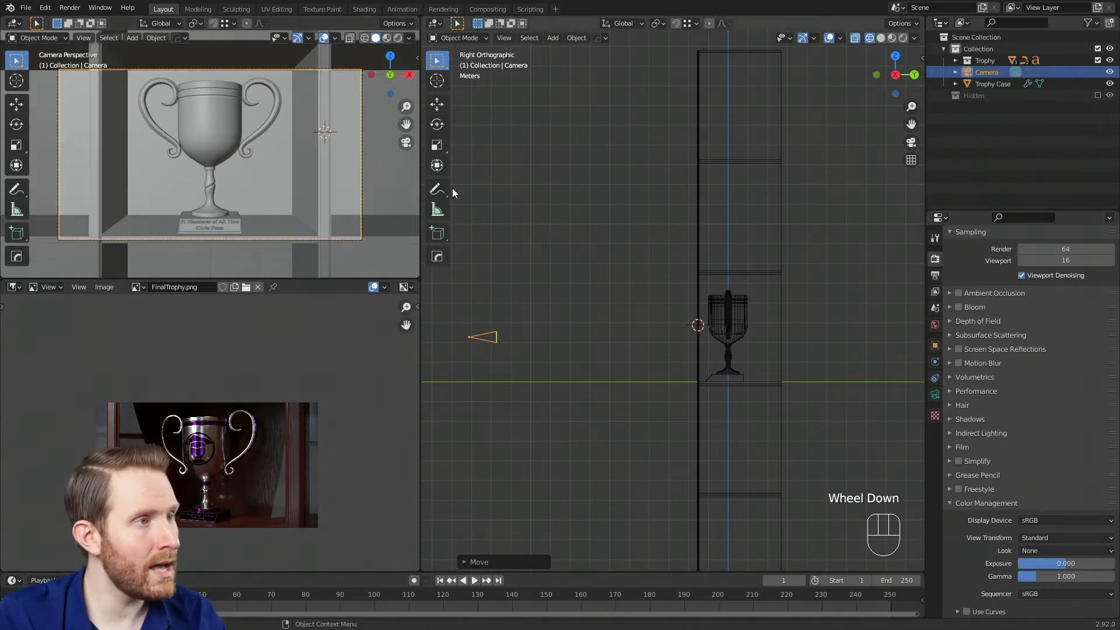
- Switch the large viewport to the top view and snap the 3D cursor to the trophy cup
key(KP_7)
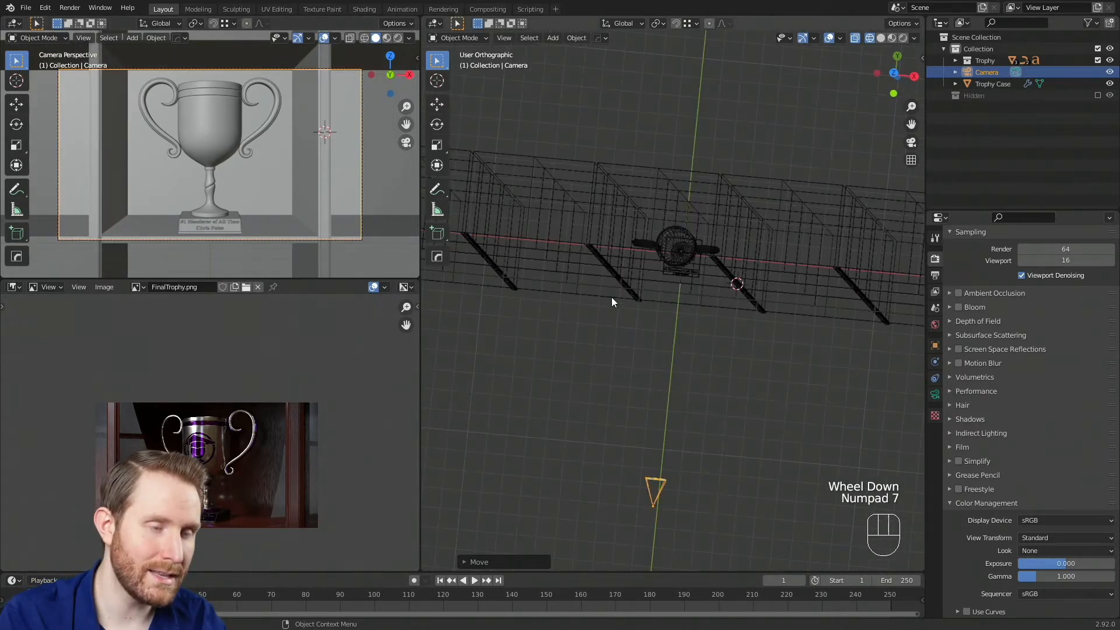
shift+middle_drag(610, 296, 647, 291)
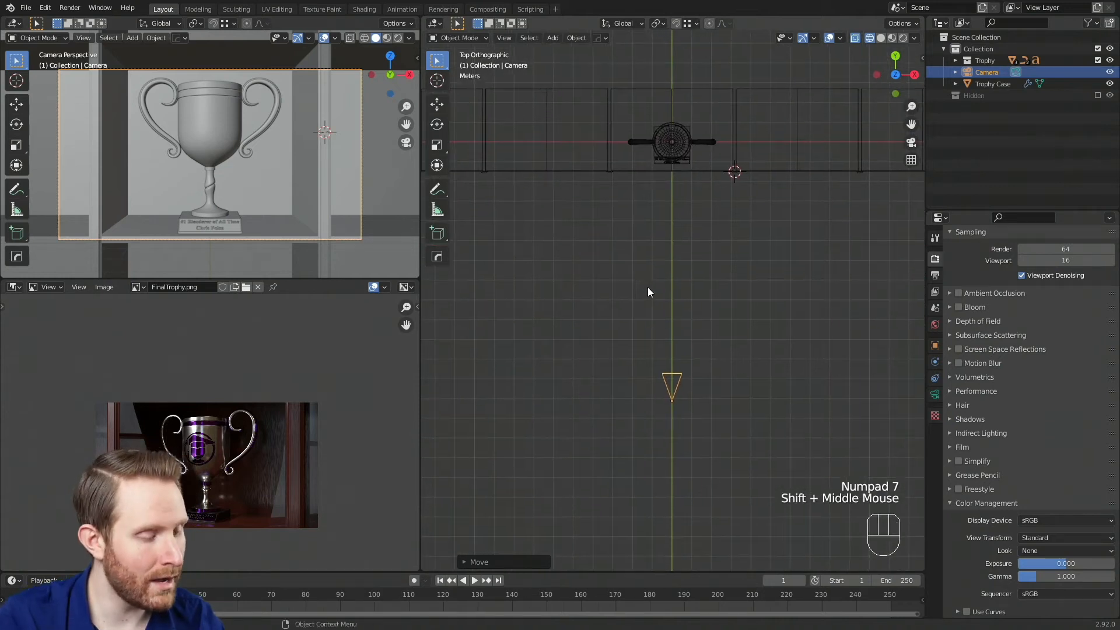
key(r)
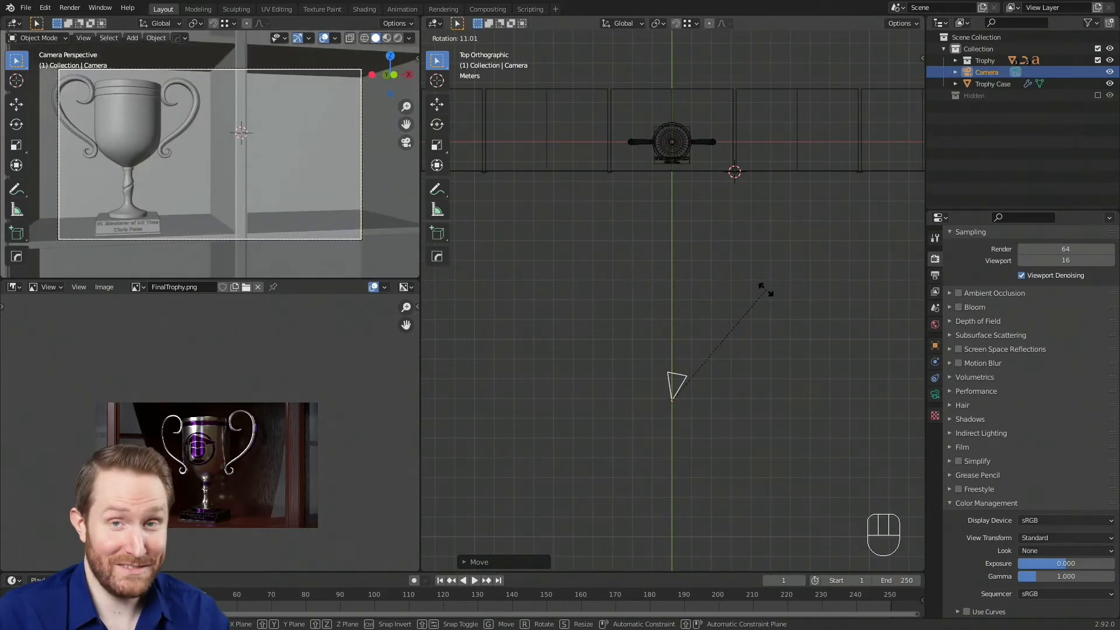
right_click(681, 369)
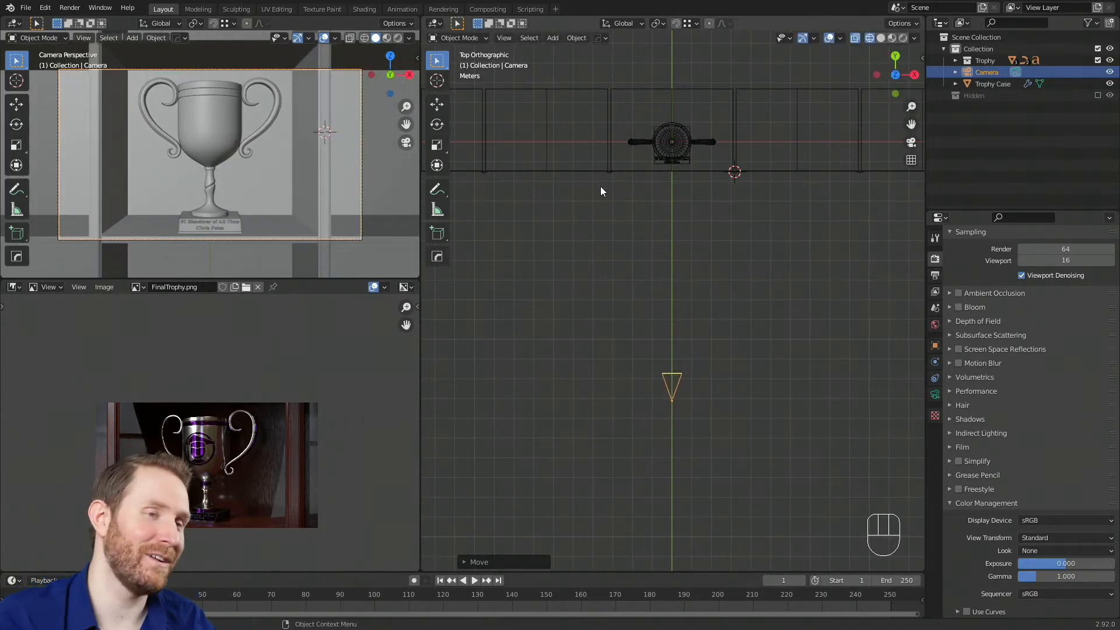
click(666, 149)
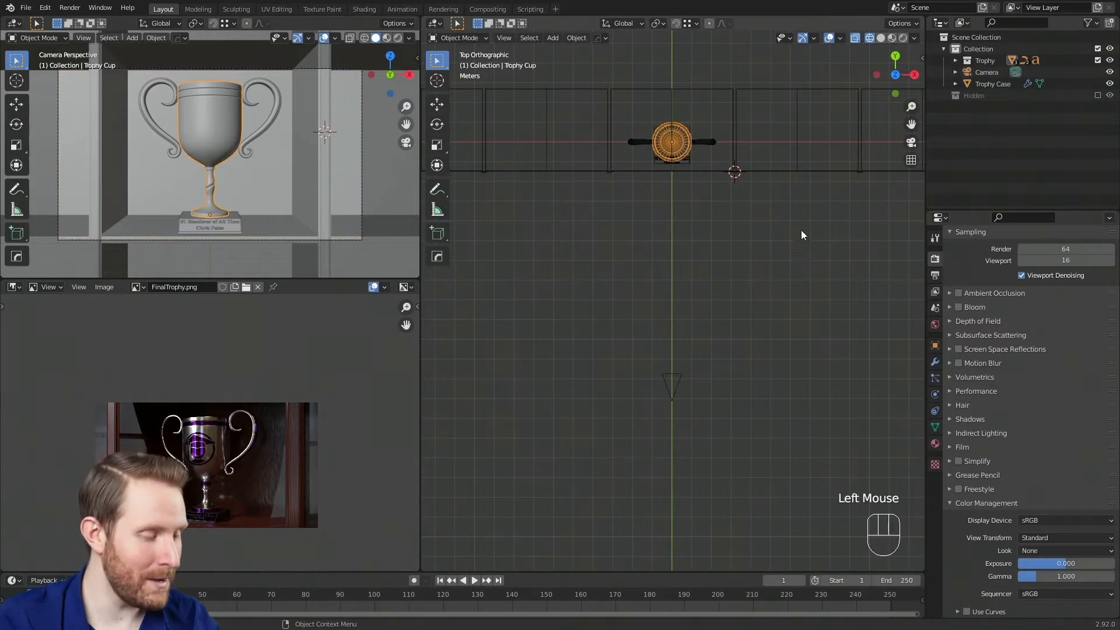
key(shift+s)
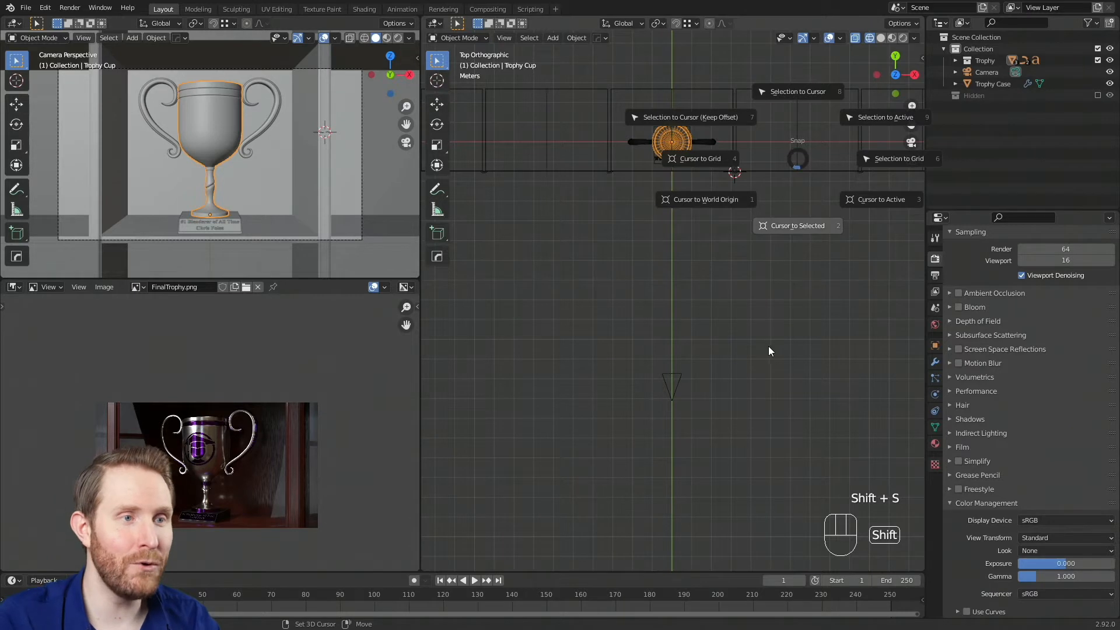
click(801, 227)
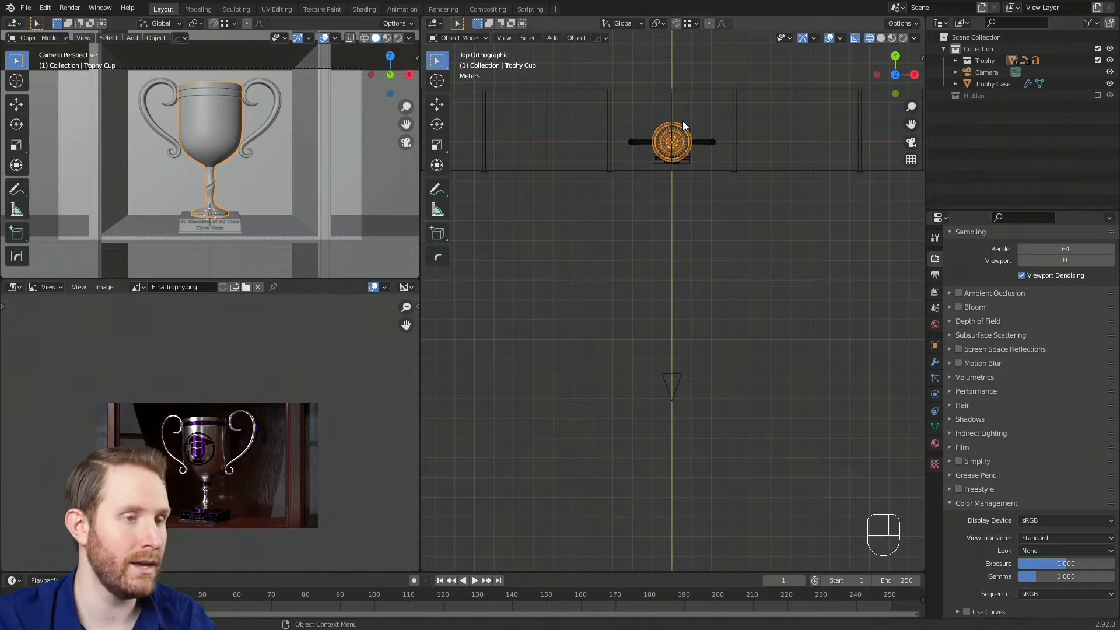
- Set the pivot point to the 3D cursor and rotate the camera around the trophy by about 25° in the top view
click(675, 390)
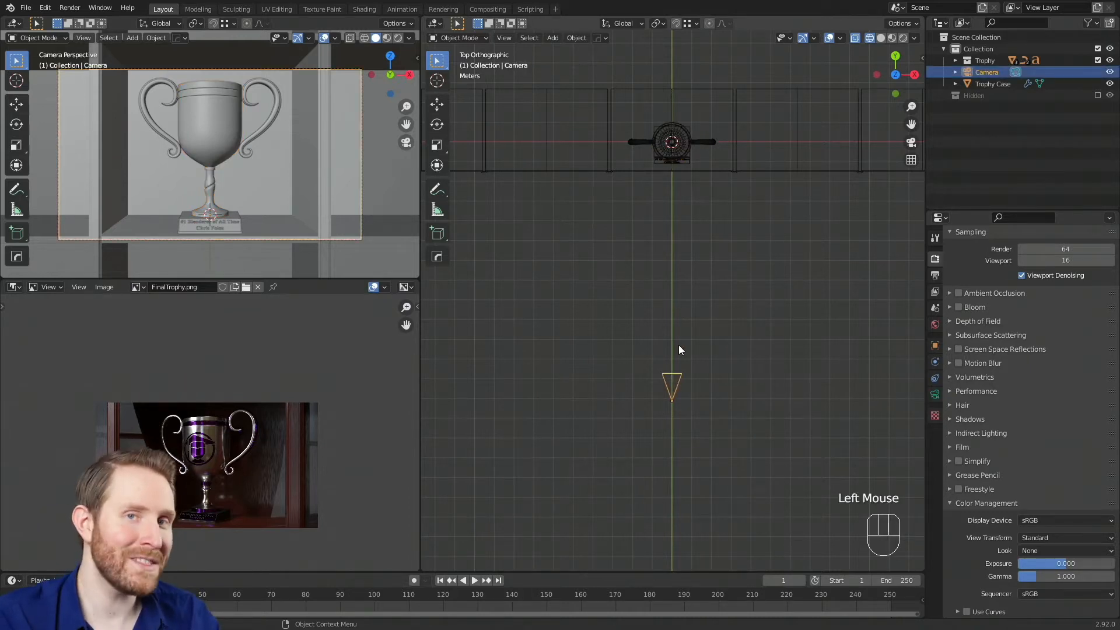
click(659, 24)
click(680, 50)
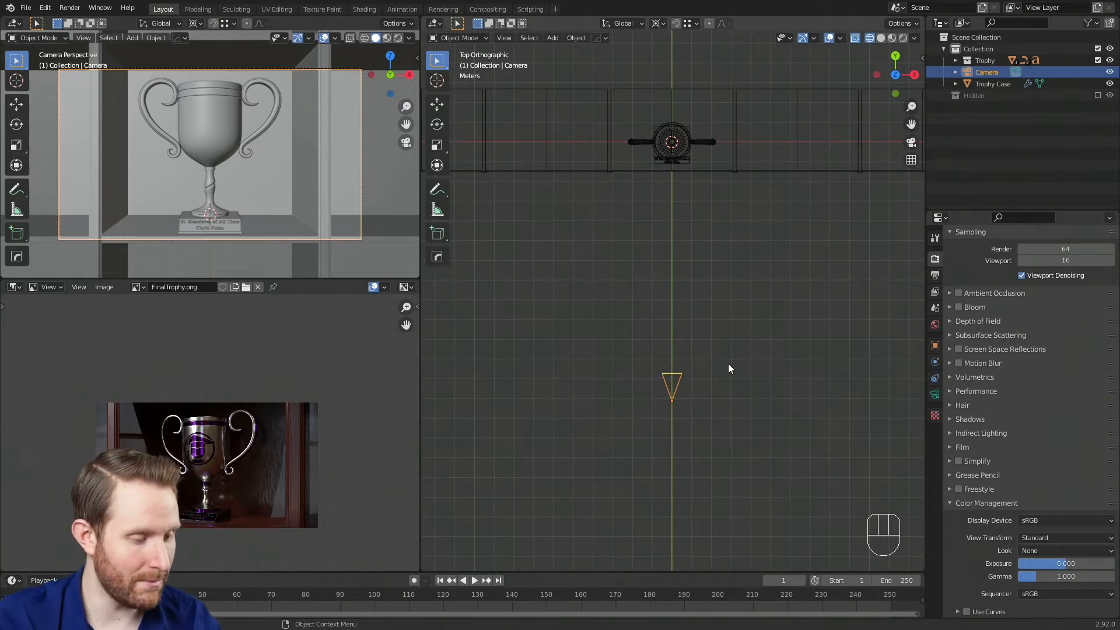
key(r)
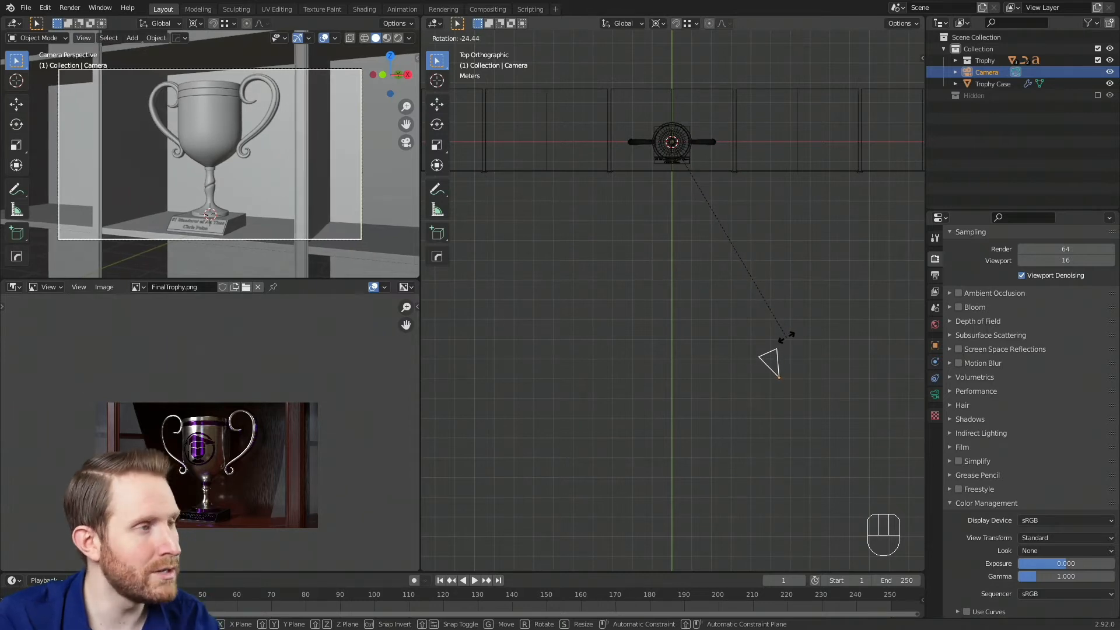
click(789, 341)
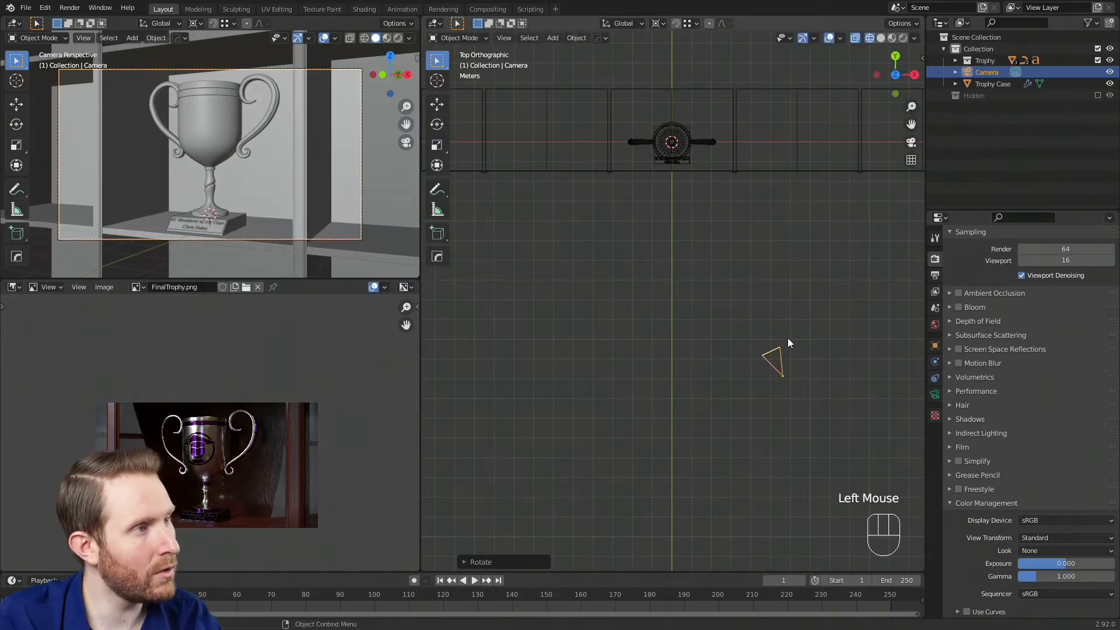
scroll(702, 285, down, 2)
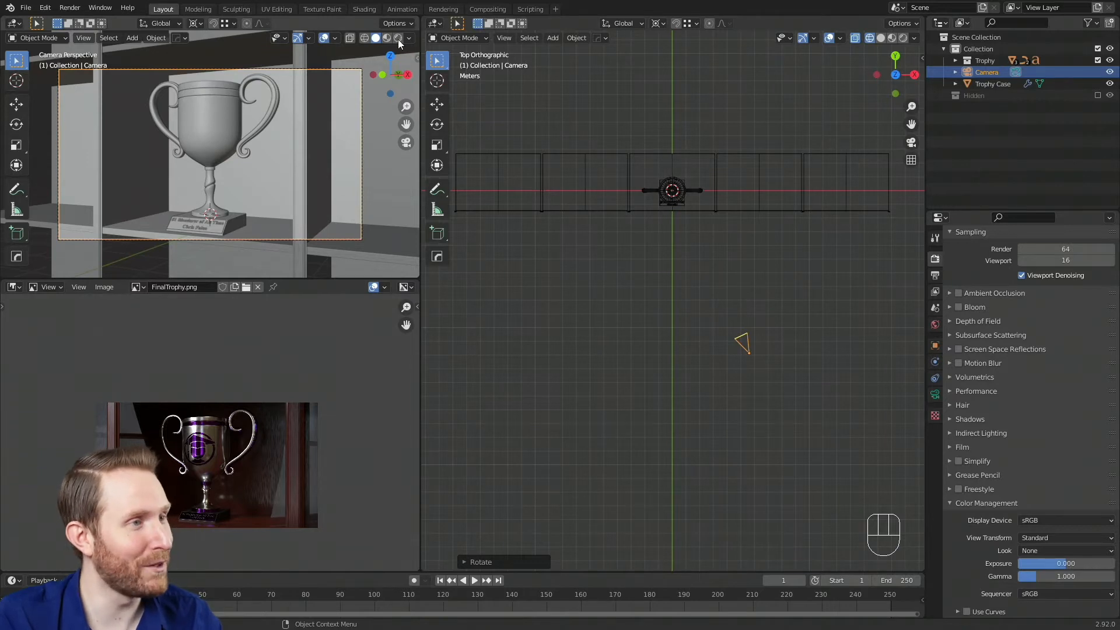
- Hide the toolbar in the camera viewport and center the camera frame there
scroll(220, 149, down, 1)
shift+middle_drag(222, 147, 236, 136)
scroll(235, 139, up, 1)
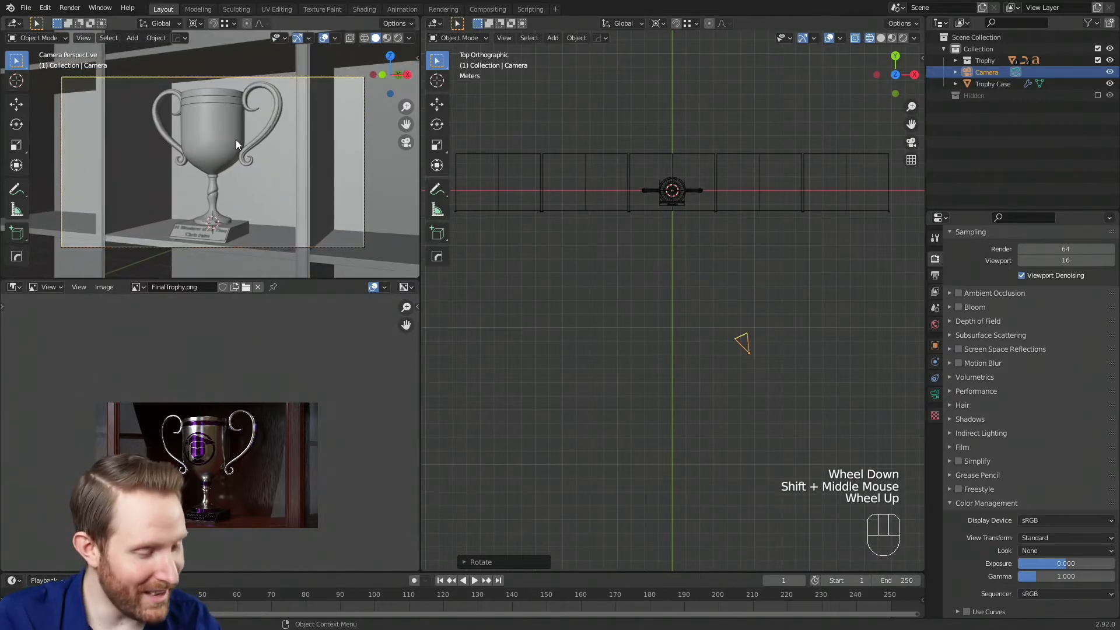
key(t)
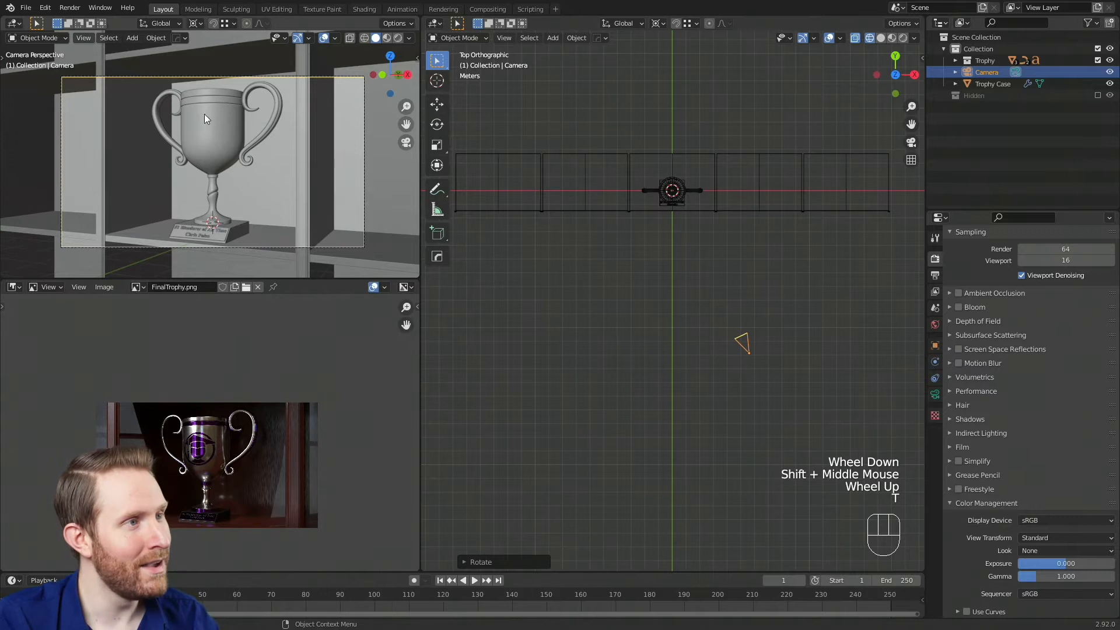
- Hide the gizmos and overlays in the camera viewport and enlarge the camera frame to fill it
click(298, 38)
scroll(323, 136, up, 1)
shift+middle_drag(323, 136, 320, 127)
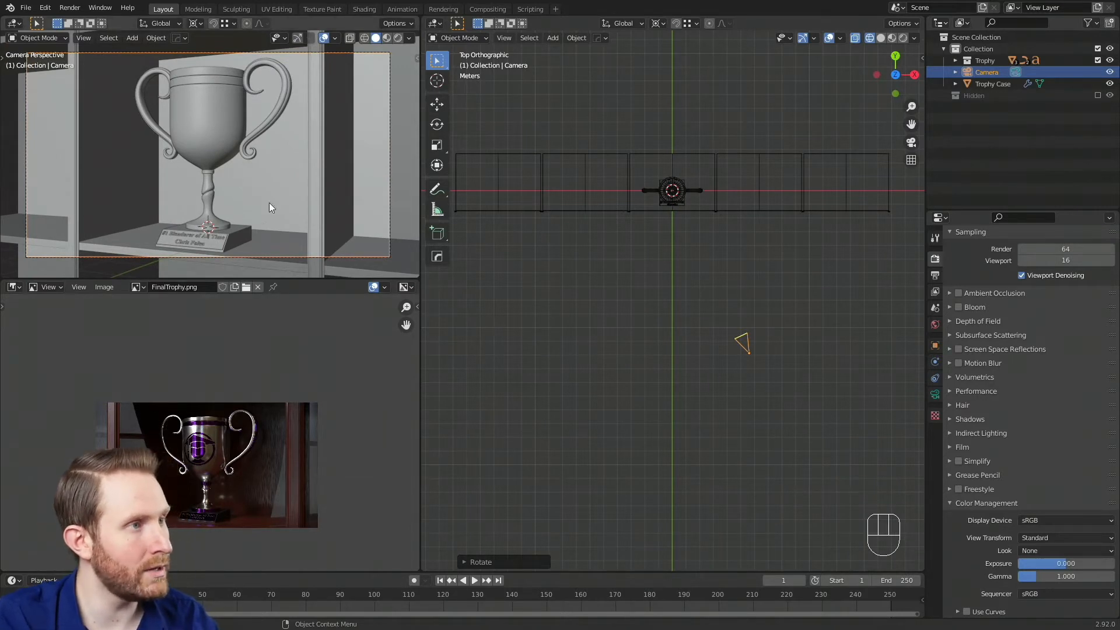
click(324, 38)
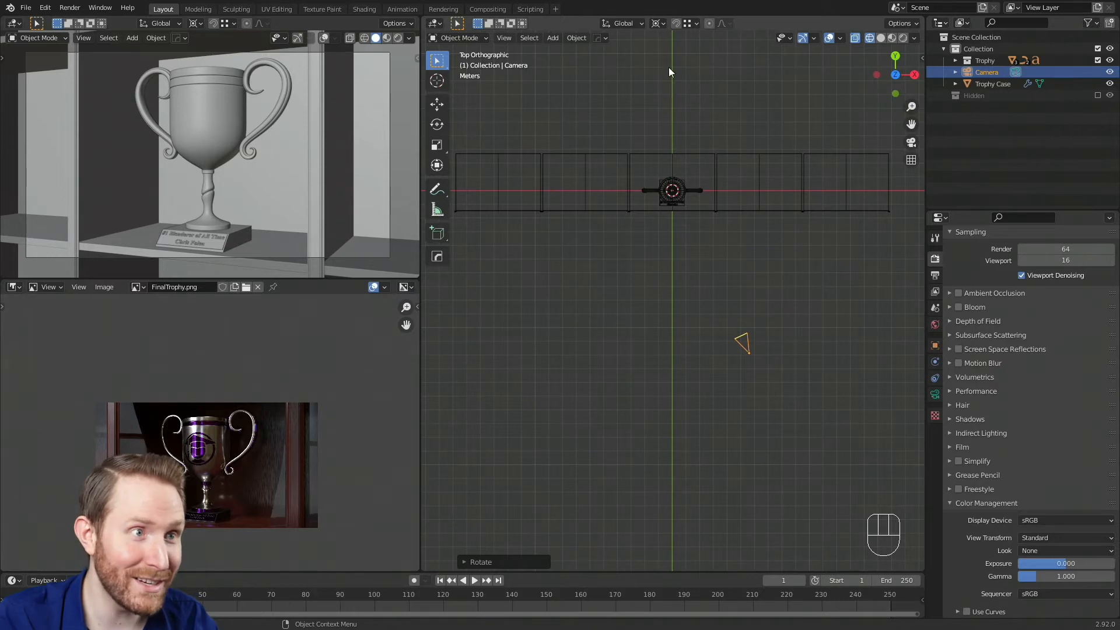
- Set the large viewport's pivot point back to Median Point and switch the camera viewport to Rendered shading
click(658, 23)
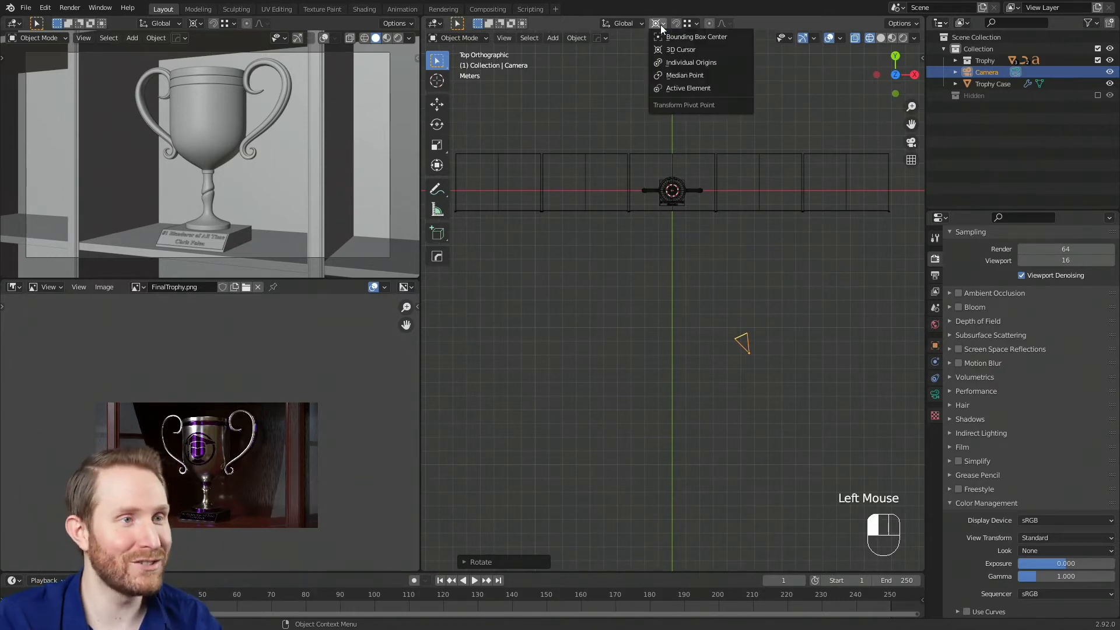
click(678, 76)
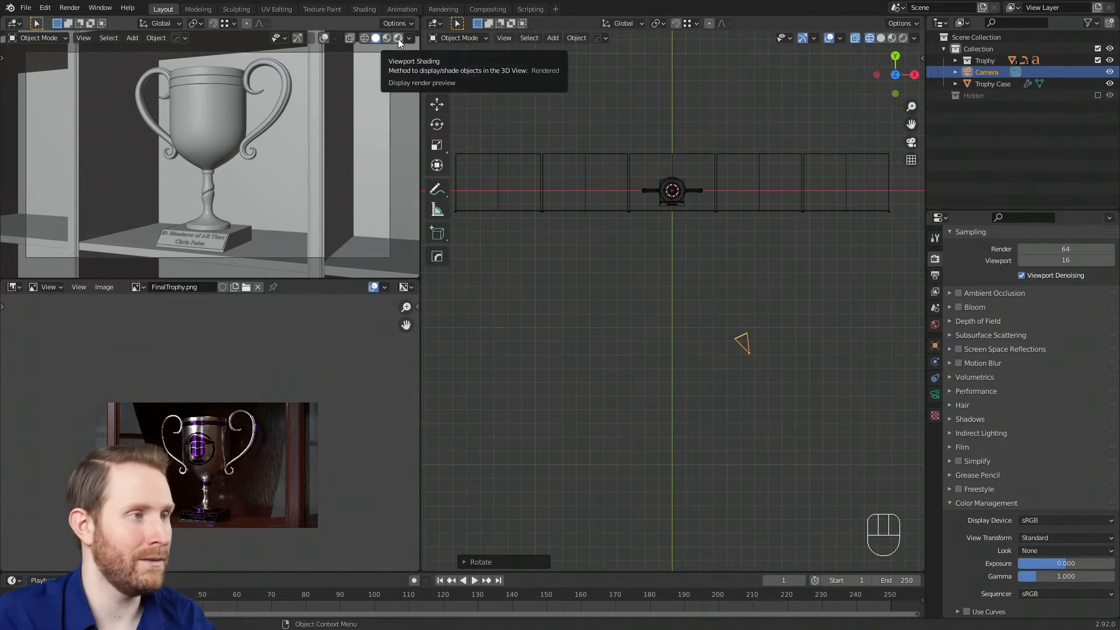
key(z)
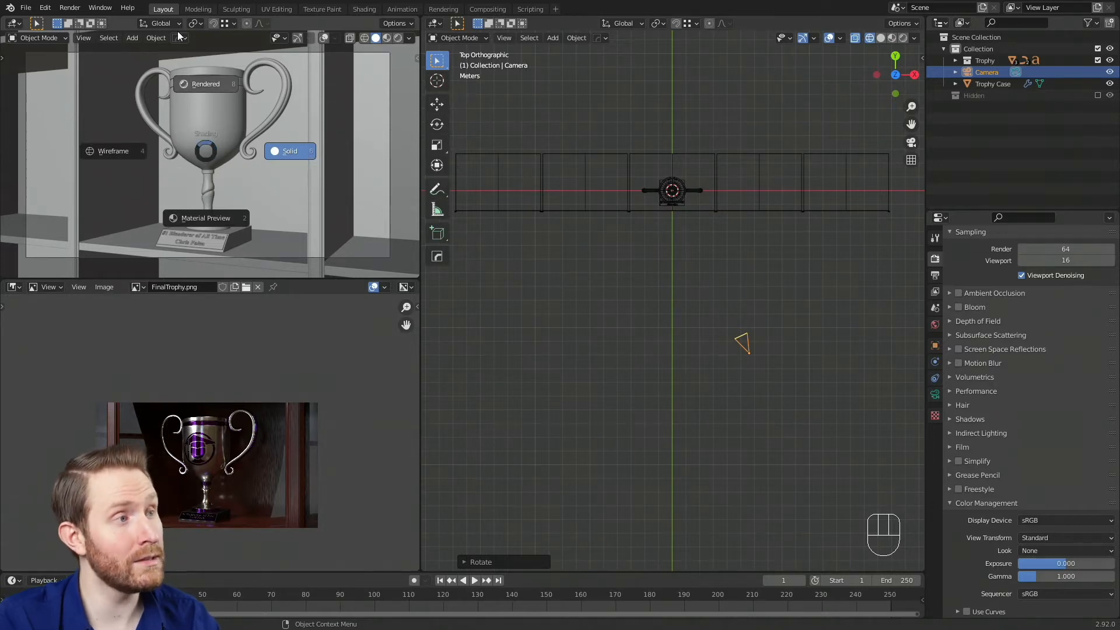
click(207, 76)
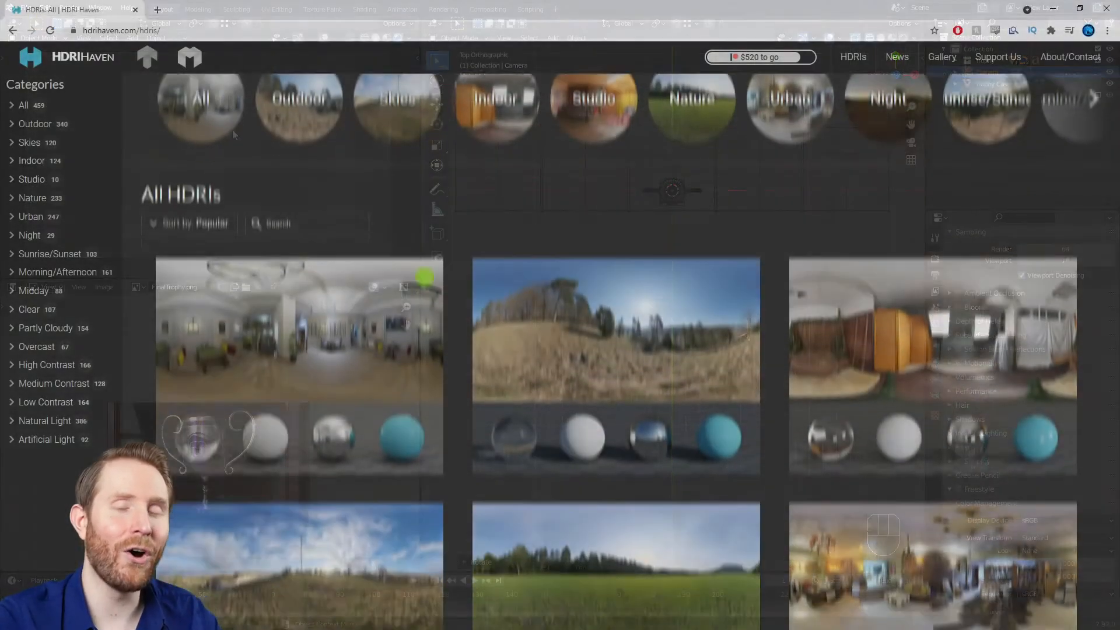
- Switch to the HDRI Haven website and browse the All HDRIs gallery for available environment images
scroll(616, 350, down, 5)
scroll(616, 350, down, 10)
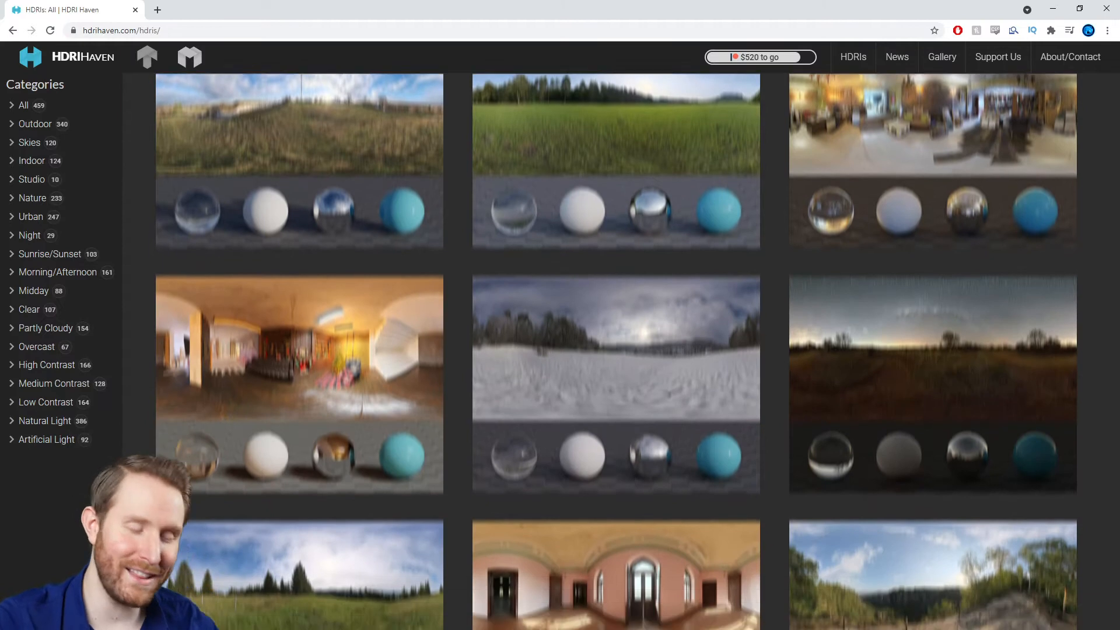
scroll(615, 350, down, 10)
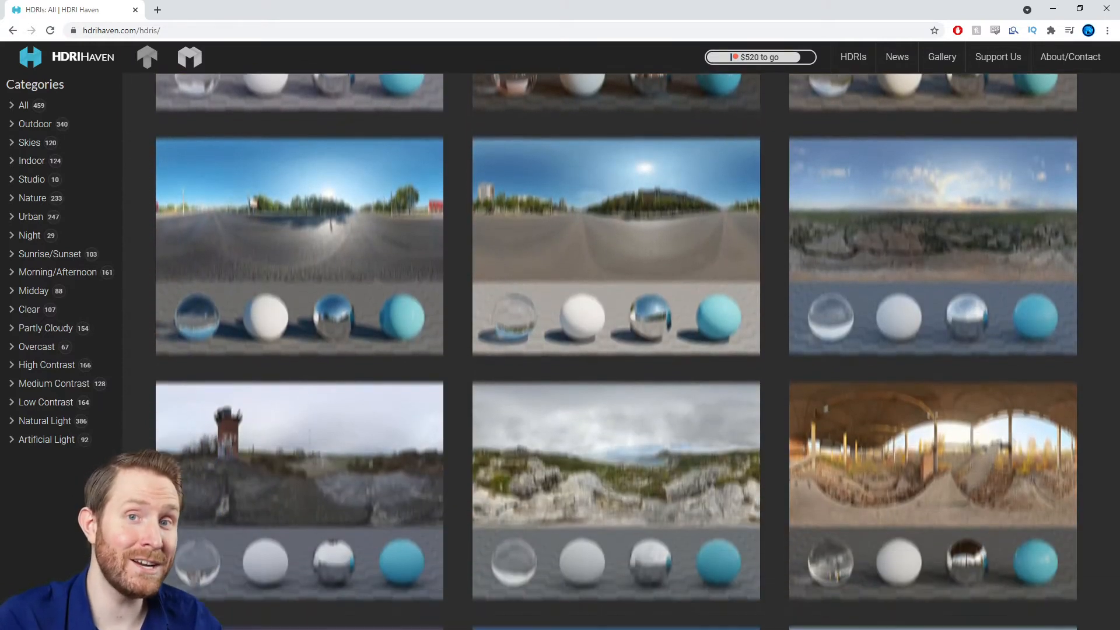
scroll(616, 350, down, 10)
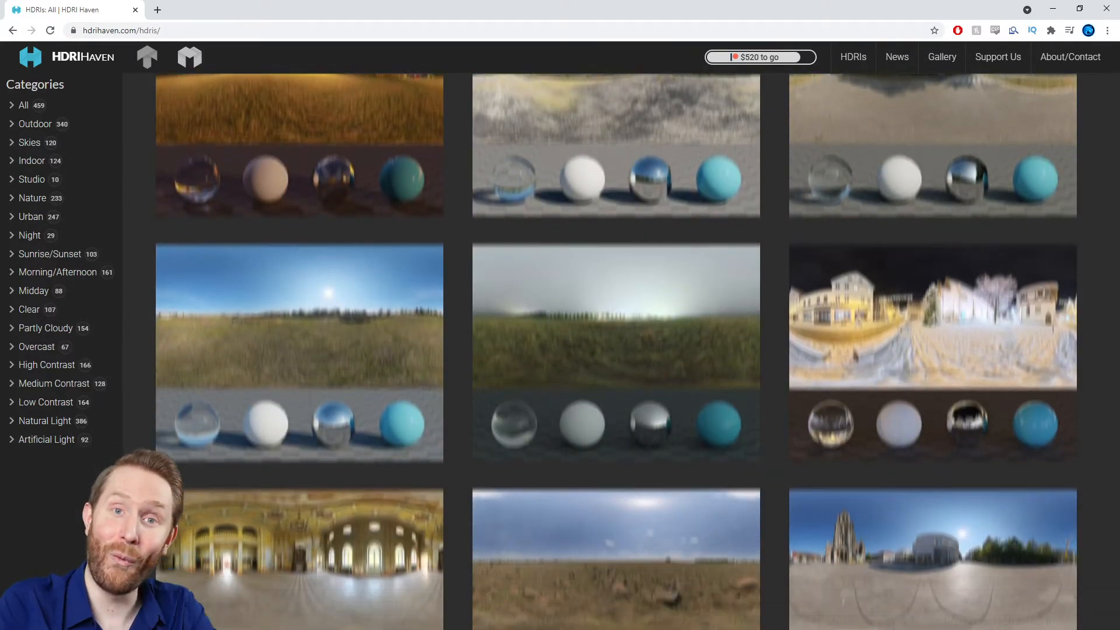
scroll(616, 350, down, 10)
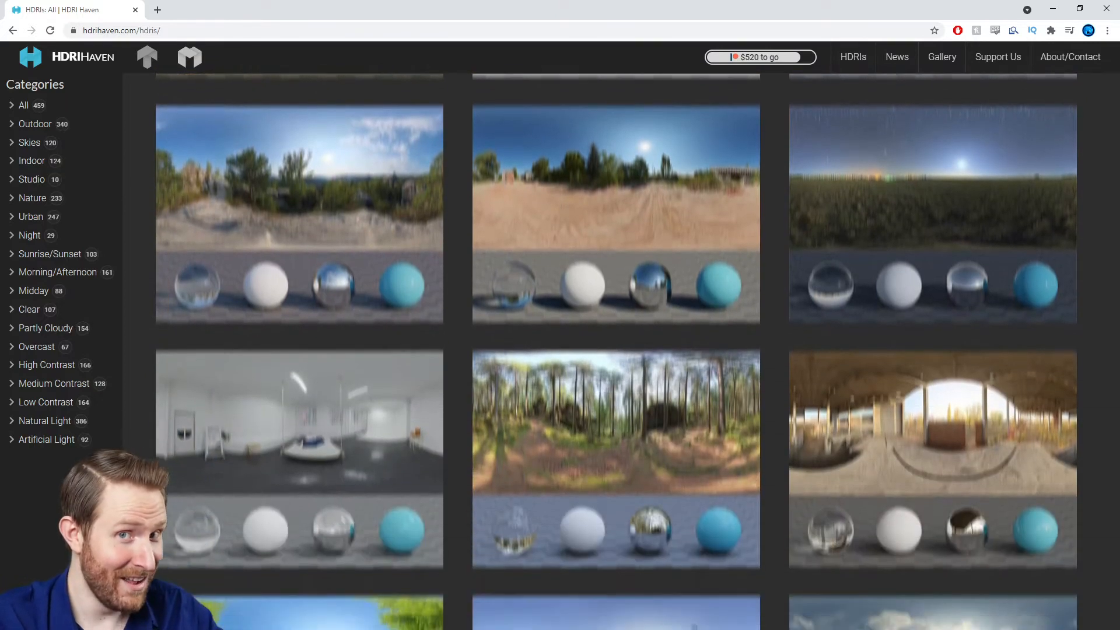
scroll(616, 350, down, 10)
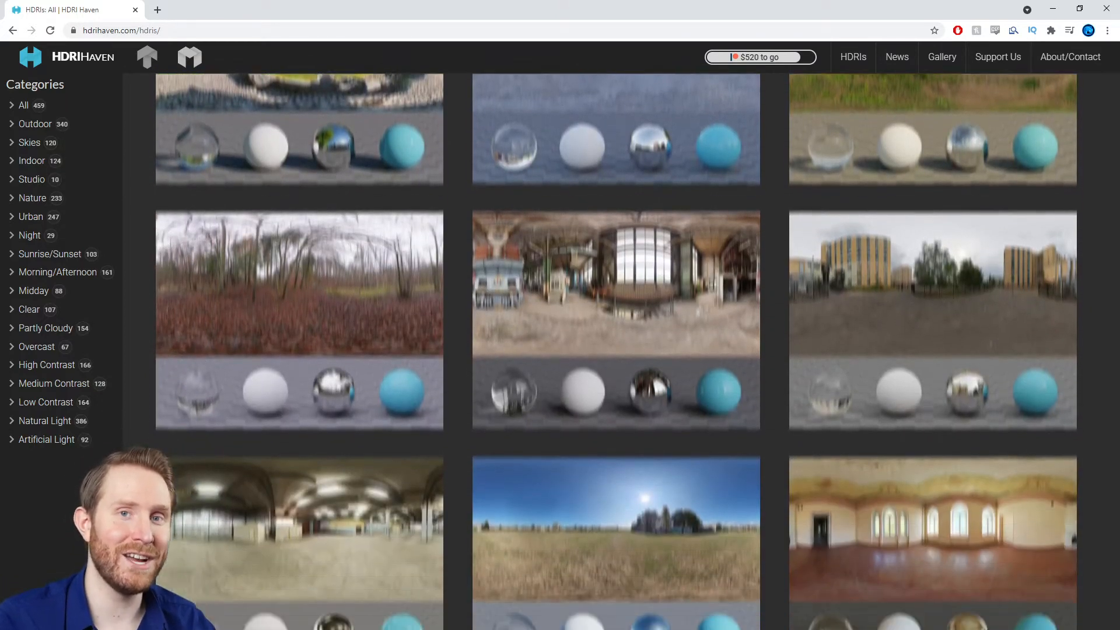
scroll(616, 350, down, 10)
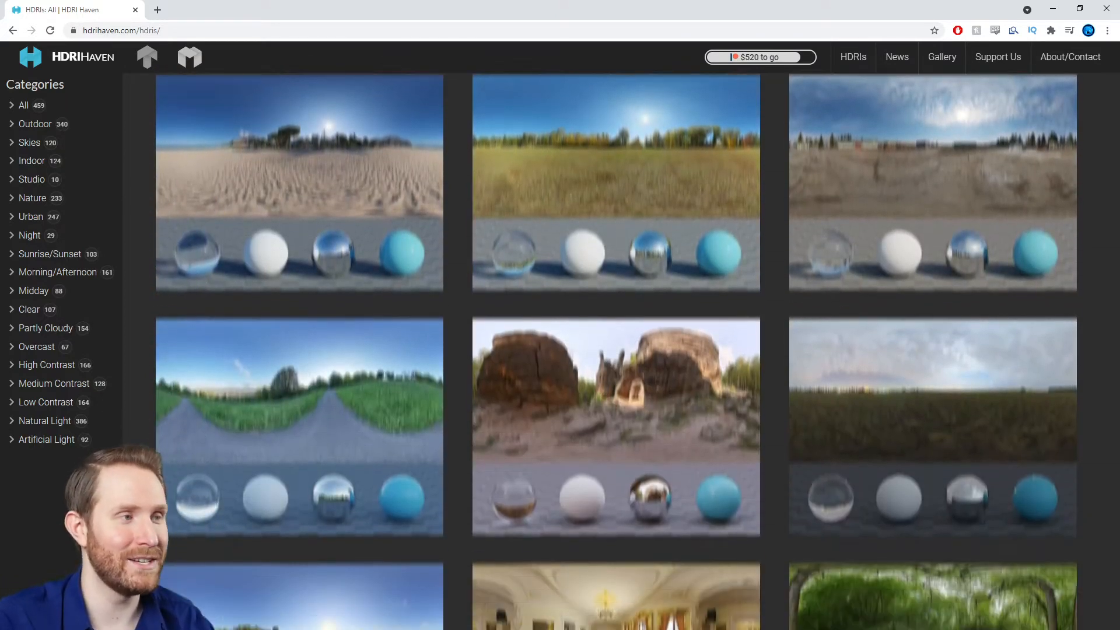
scroll(616, 350, down, 10)
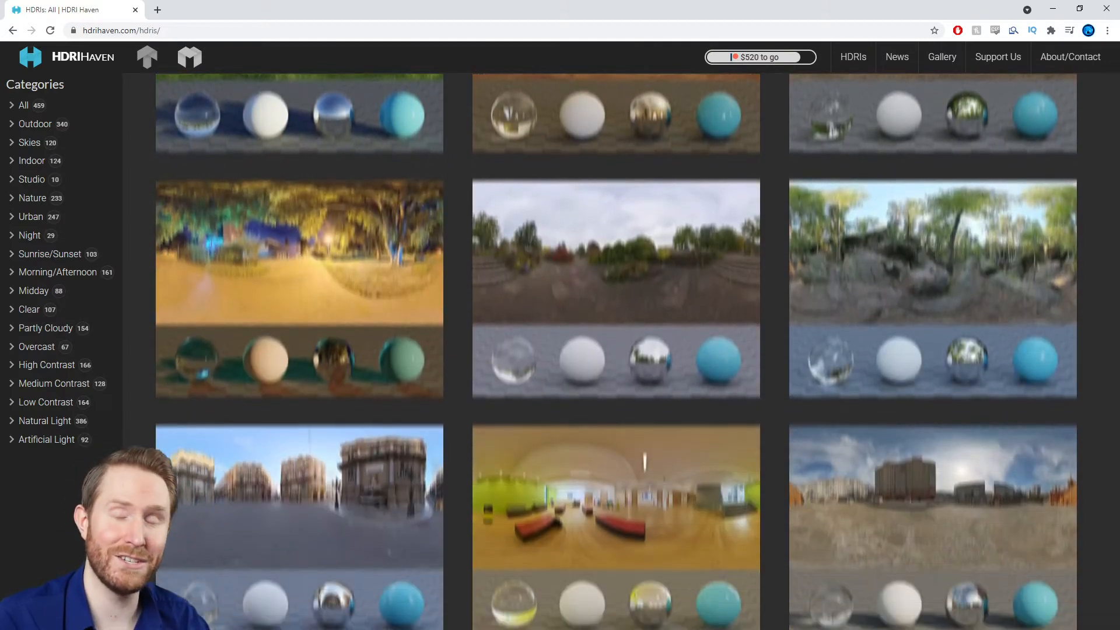
scroll(616, 350, down, 4)
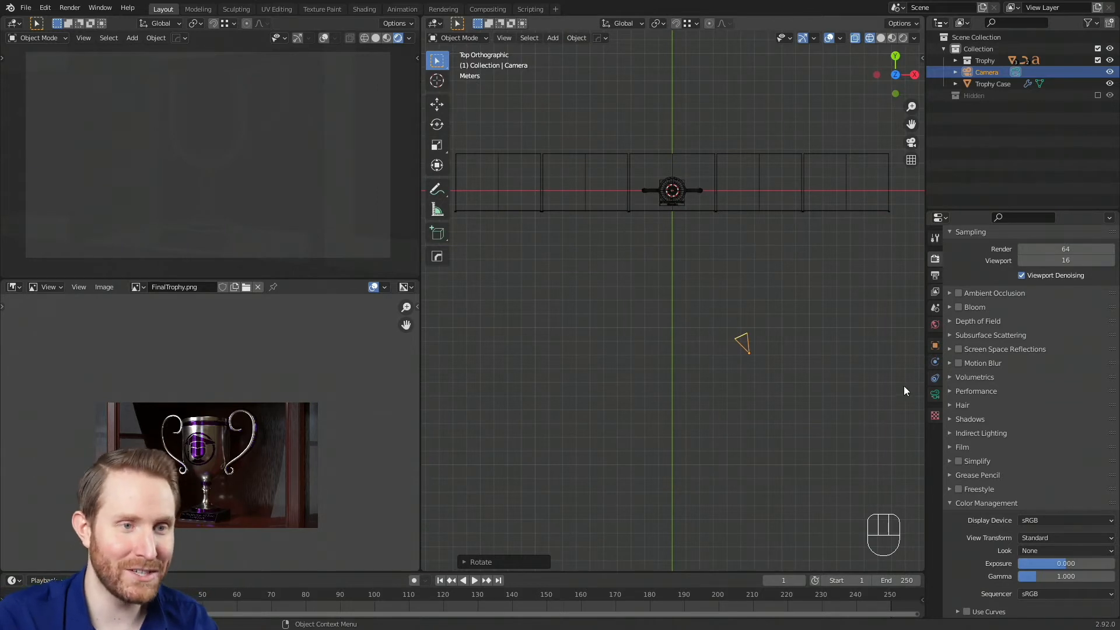
- In Blender, assign an Environment Texture to the world color and load ballroom_2k.hdr from the Textures folder
click(935, 324)
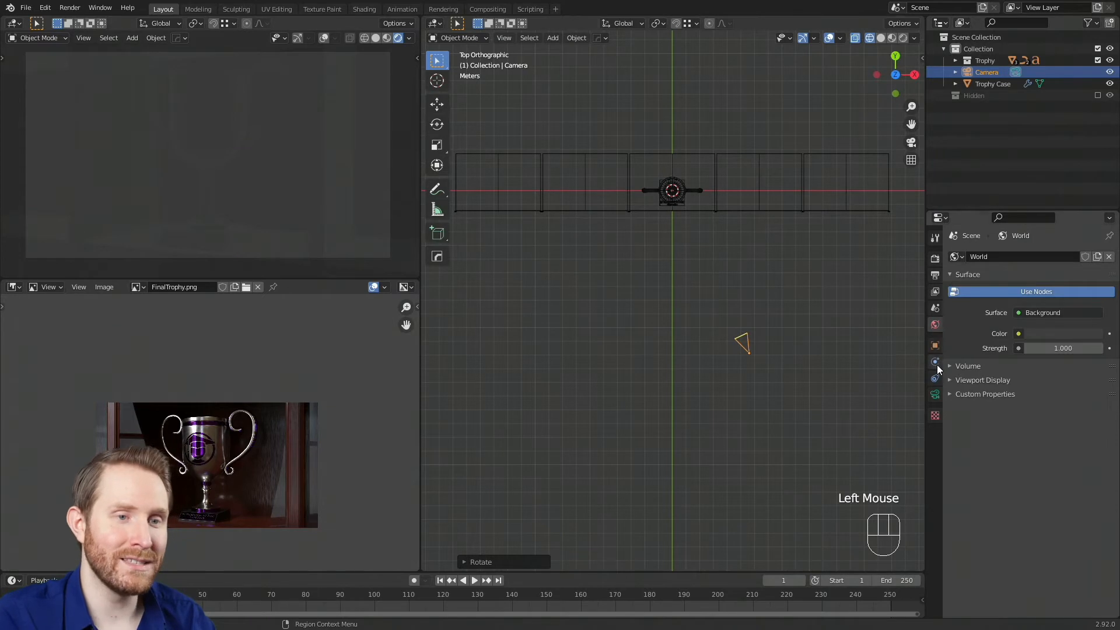
click(1019, 334)
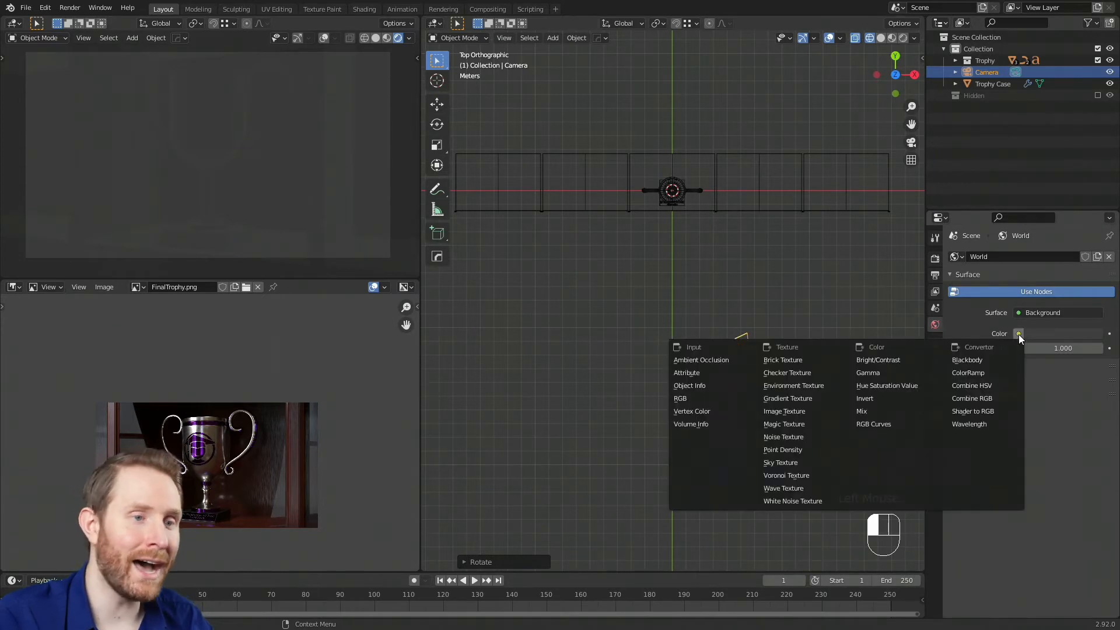
click(804, 387)
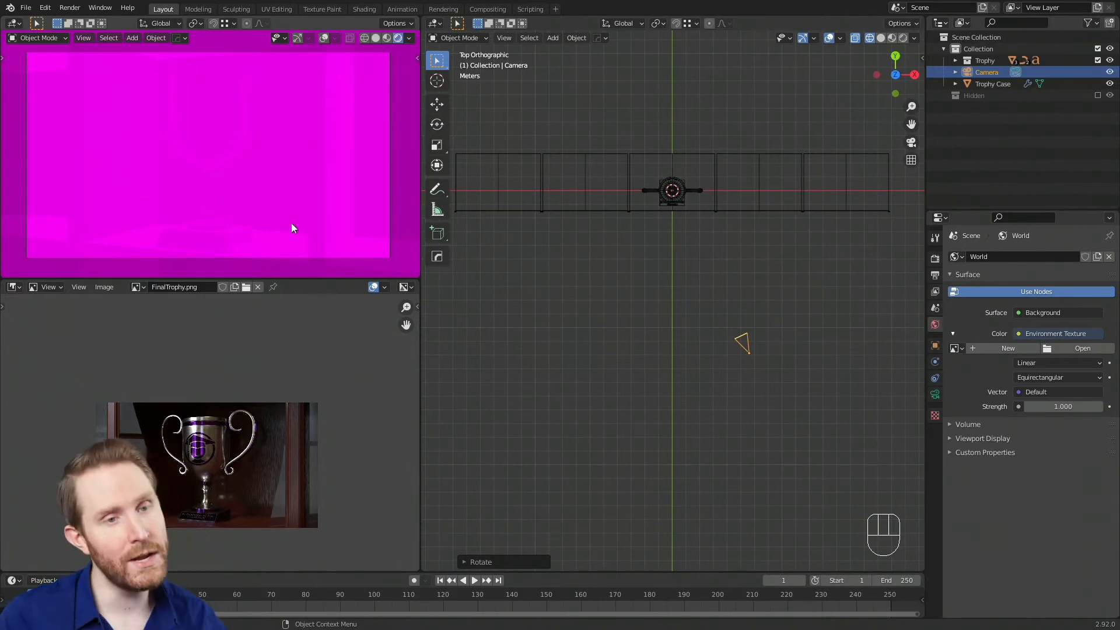
click(1083, 348)
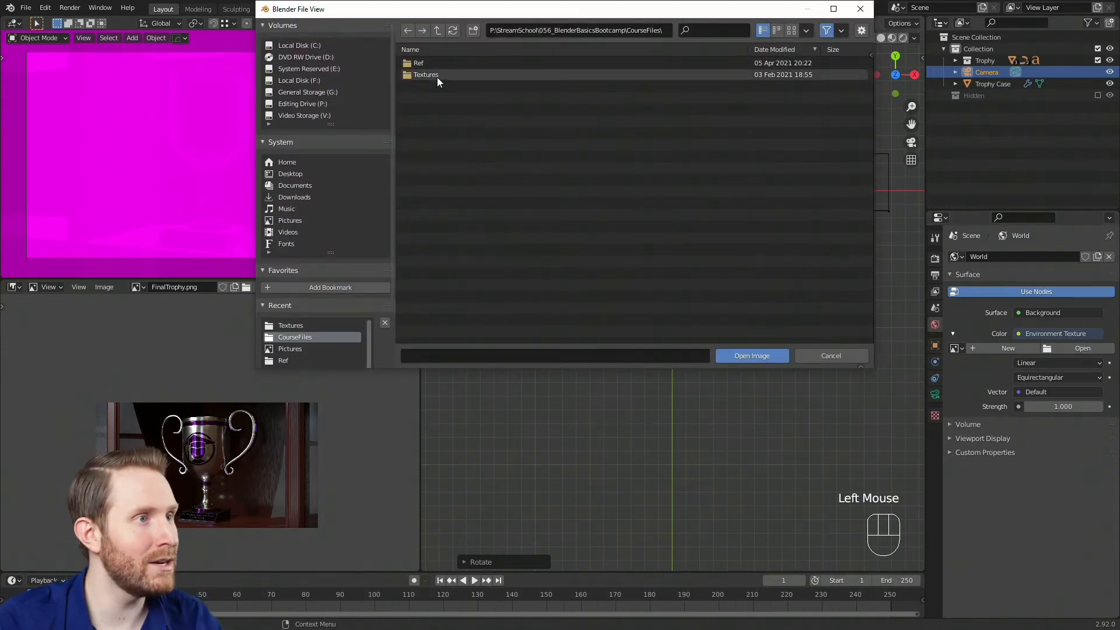
click(429, 74)
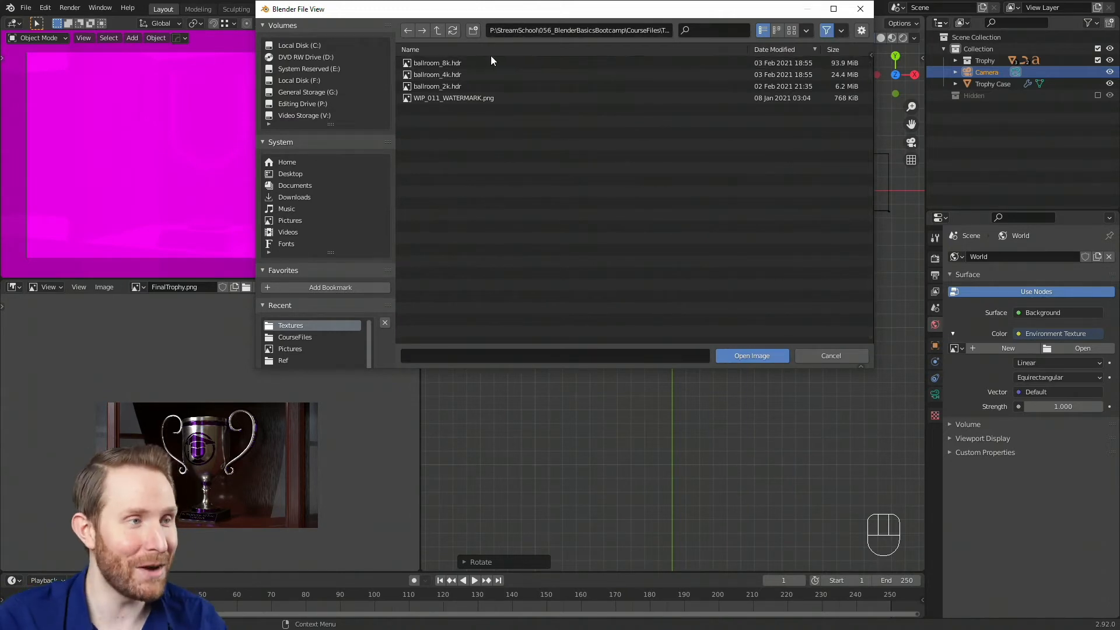
double_click(429, 87)
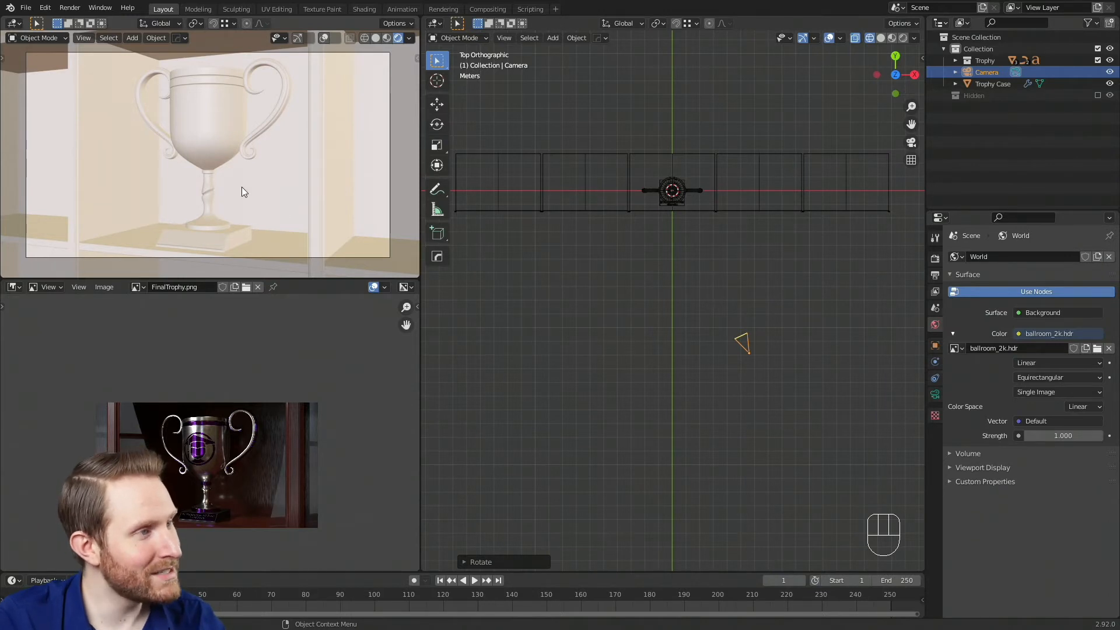
- Examine the ballroom environment around the trophy case from outside the camera view in the rendered viewport
middle_drag(260, 136, 229, 190)
scroll(251, 134, down, 4)
scroll(183, 182, up, 2)
scroll(285, 138, down, 2)
middle_drag(286, 137, 287, 173)
scroll(286, 174, down, 1)
middle_drag(285, 175, 254, 190)
scroll(267, 165, up, 1)
mouse_move(255, 190)
shift+middle_down()
mouse_move(268, 165)
mouse_move(260, 185)
shift+middle_up()
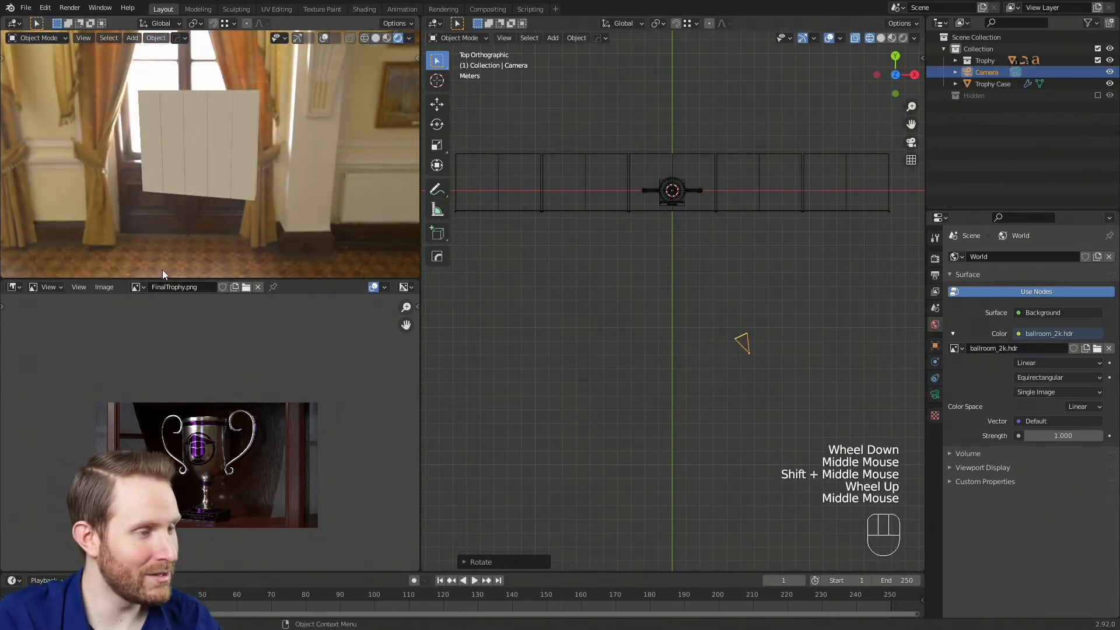
- Change the reference image area to the Shader Editor and set its shader type to World
click(14, 287)
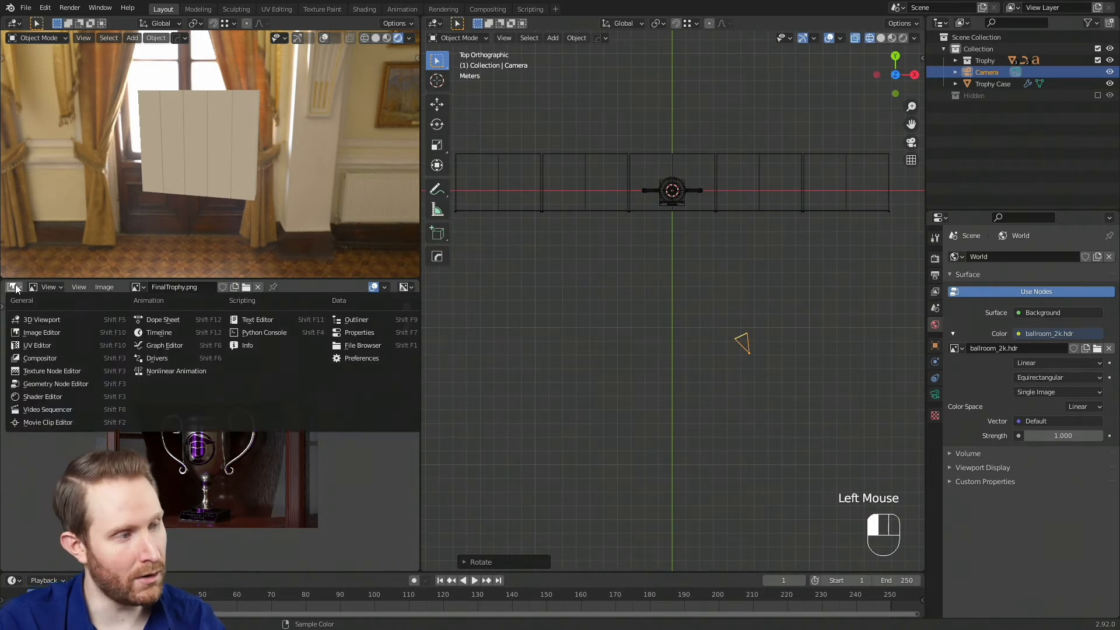
click(62, 397)
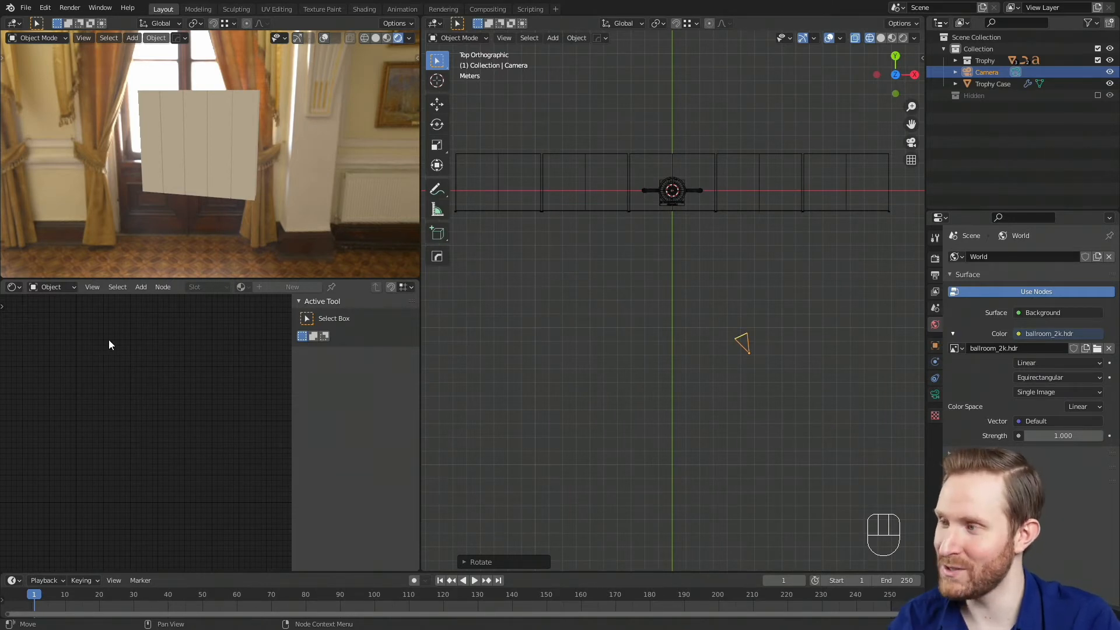
click(63, 288)
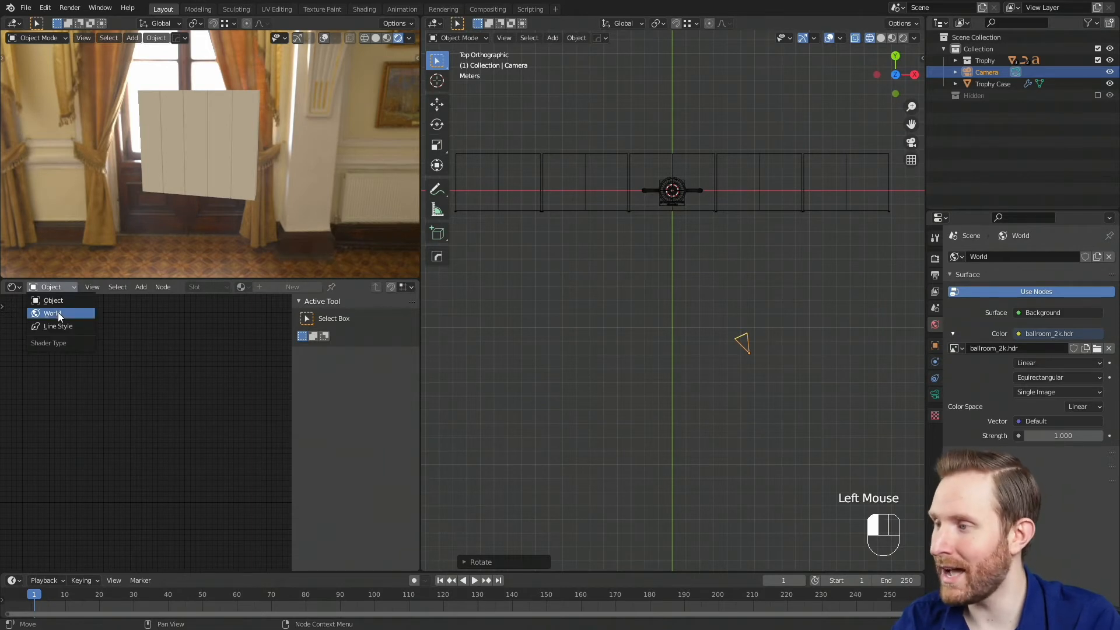
click(57, 313)
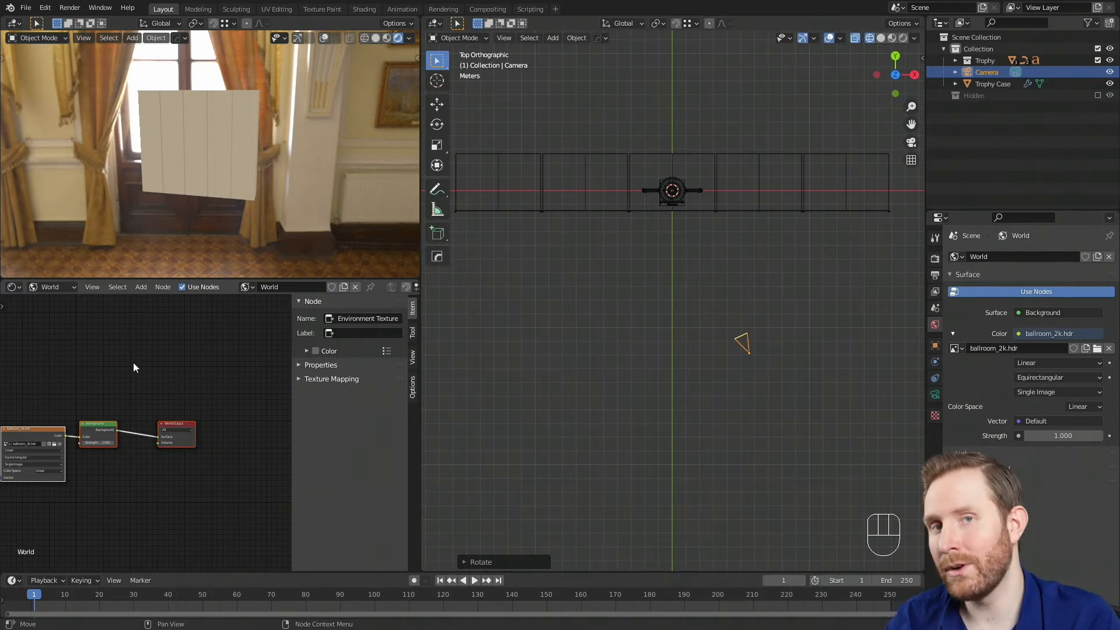
- Hide the Shader Editor's sidebar and widen its area so that all the world nodes fit
middle_drag(76, 373, 168, 350)
scroll(127, 467, up, 5)
scroll(145, 422, down, 4)
scroll(149, 435, up, 4)
scroll(149, 435, down, 2)
scroll(149, 435, down, 2)
scroll(156, 431, up, 4)
scroll(152, 435, down, 3)
scroll(152, 435, up, 3)
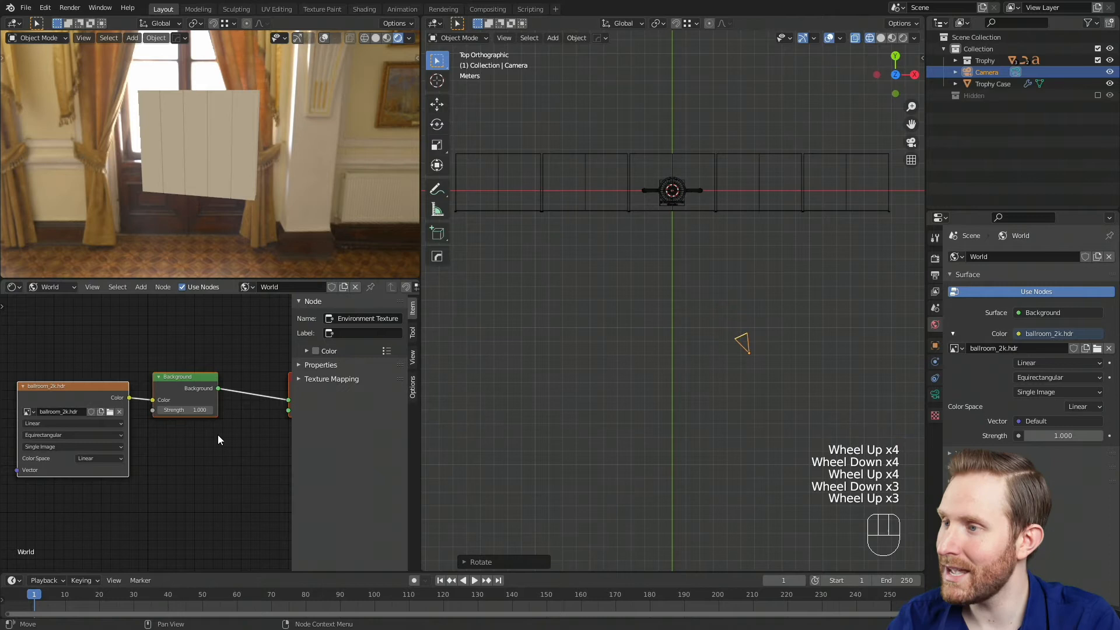
key(n)
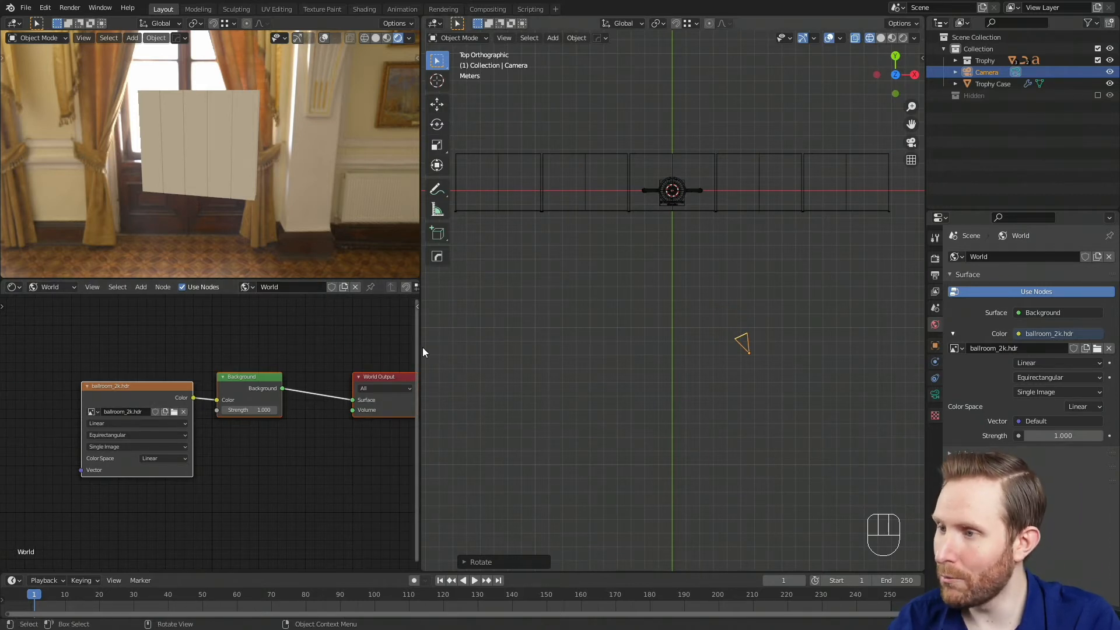
drag(422, 348, 496, 348)
middle_drag(312, 474, 291, 463)
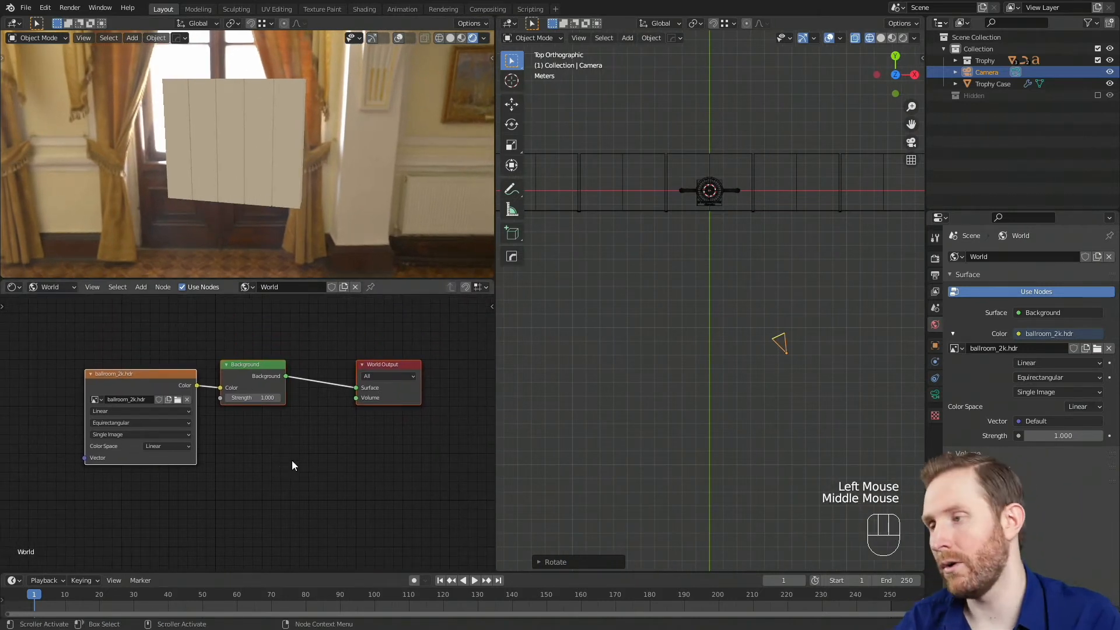
- Test a strength of 6 on the world's Background node and set it back to 1
scroll(291, 460, up, 1)
scroll(306, 435, up, 1)
scroll(352, 463, up, 2)
middle_drag(236, 429, 321, 372)
scroll(322, 372, up, 1)
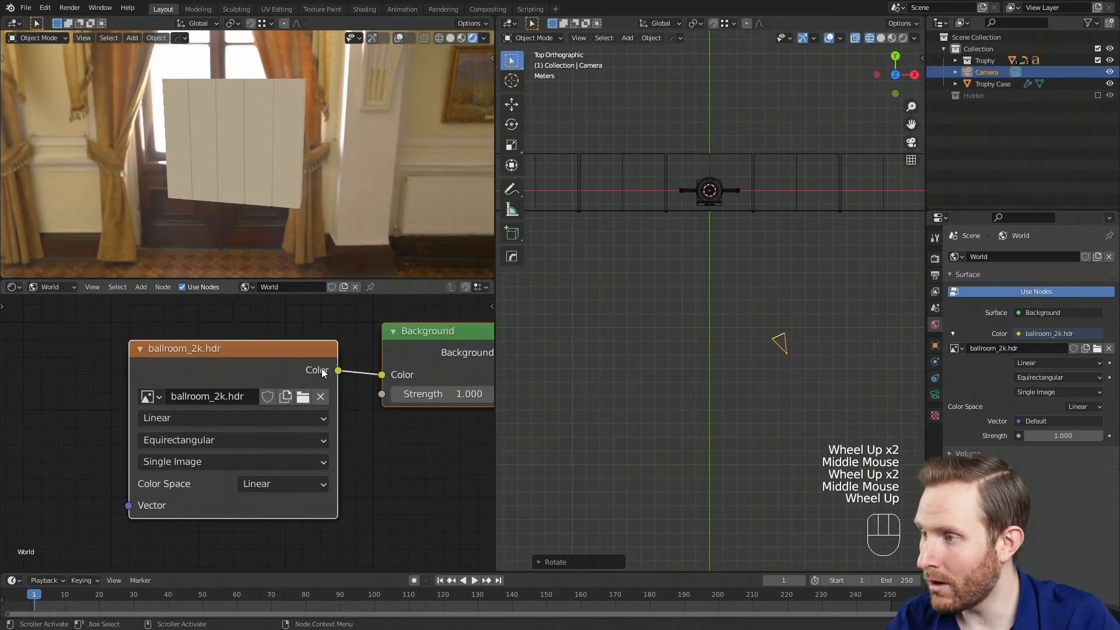
middle_drag(387, 453, 234, 501)
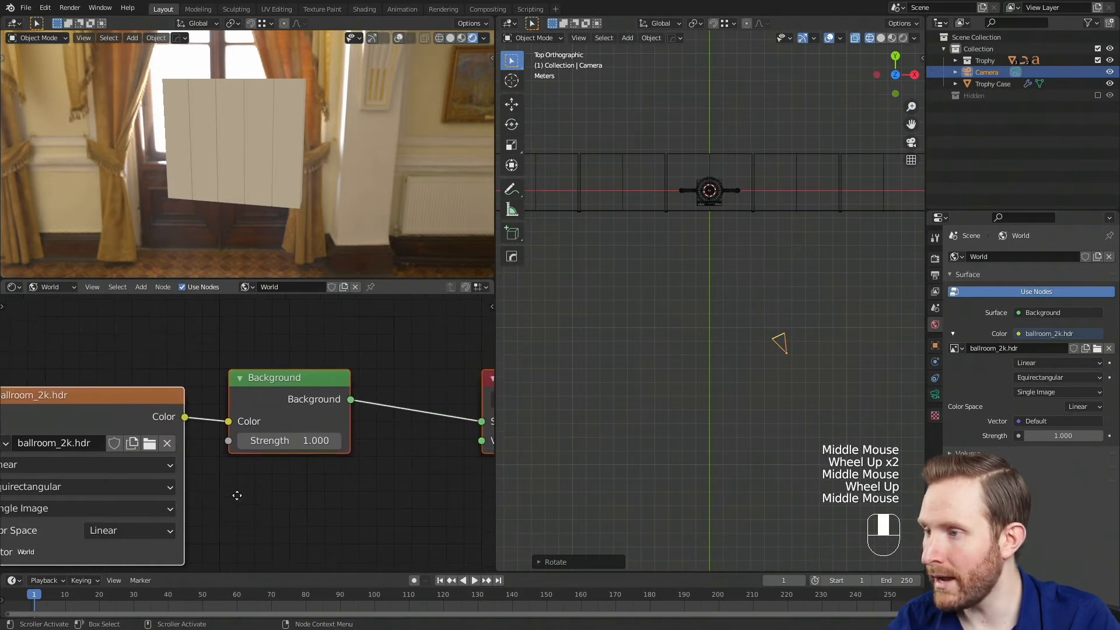
mouse_move(294, 442)
mouse_down()
mouse_move(315, 442)
mouse_move(296, 444)
mouse_up()
click(295, 443)
text(1)
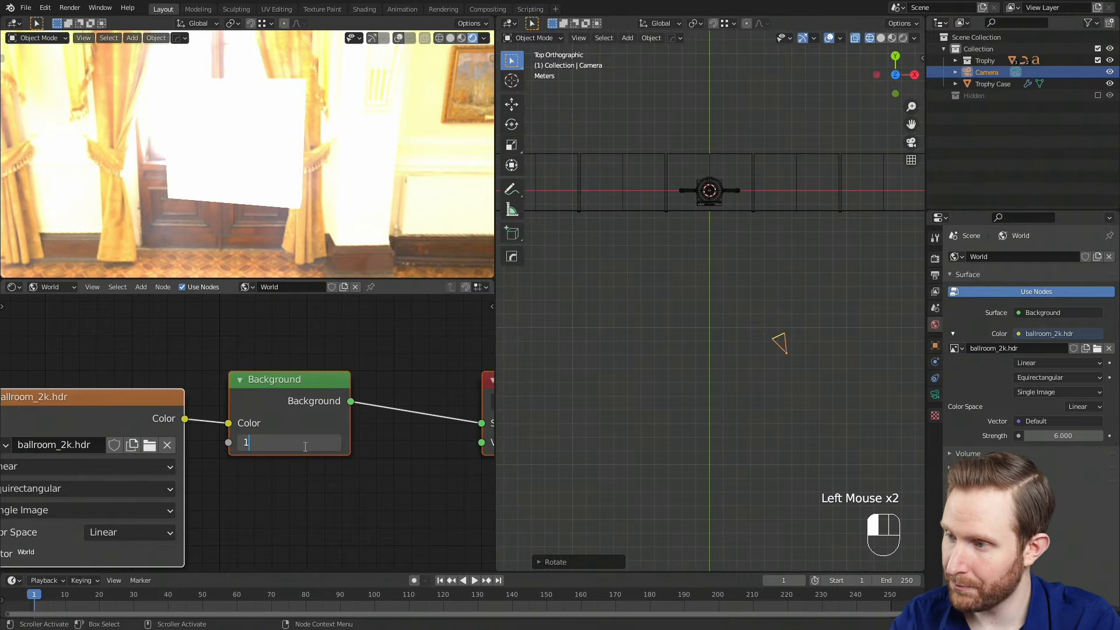
key(Return)
- Examine how the ballroom_2k.hdr, Background and World Output nodes connect, including the texture's Vector input
middle_drag(409, 444, 241, 445)
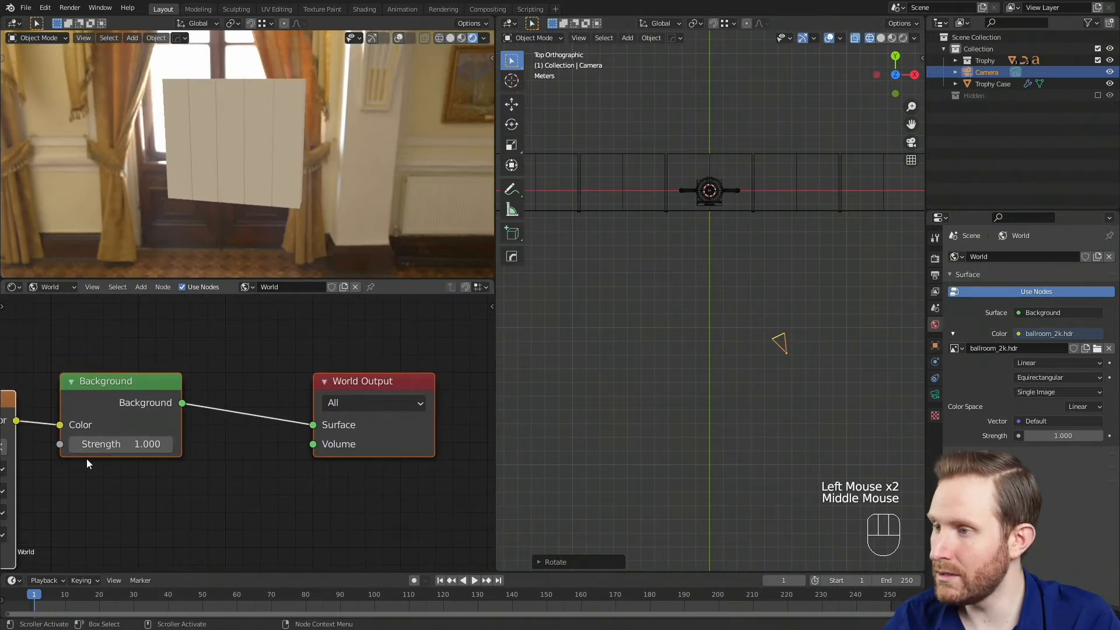
scroll(275, 487, down, 2)
middle_drag(274, 488, 335, 369)
scroll(336, 369, down, 2)
scroll(181, 478, up, 2)
middle_drag(302, 466, 221, 501)
scroll(245, 409, up, 2)
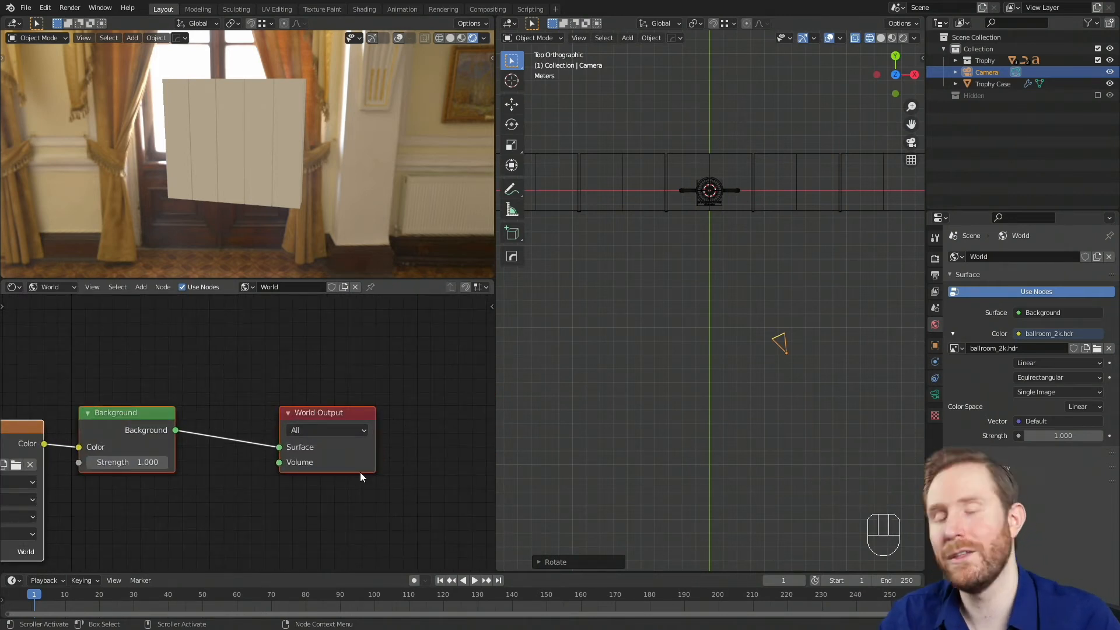
scroll(330, 440, down, 3)
middle_drag(47, 411, 312, 352)
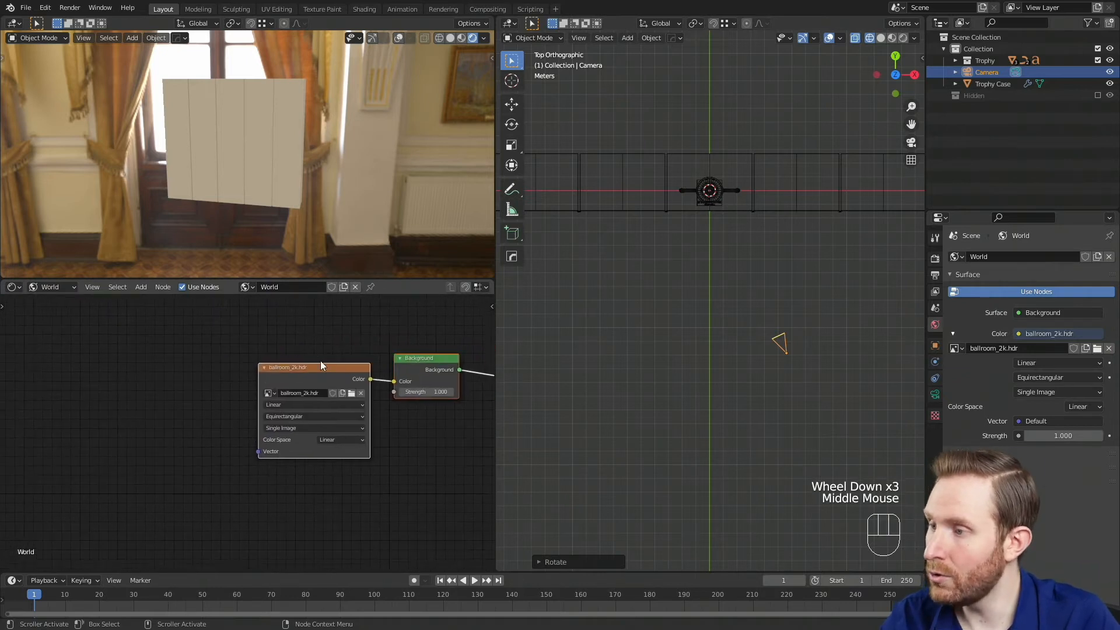
scroll(298, 397, up, 2)
middle_drag(175, 347, 215, 359)
scroll(214, 360, up, 2)
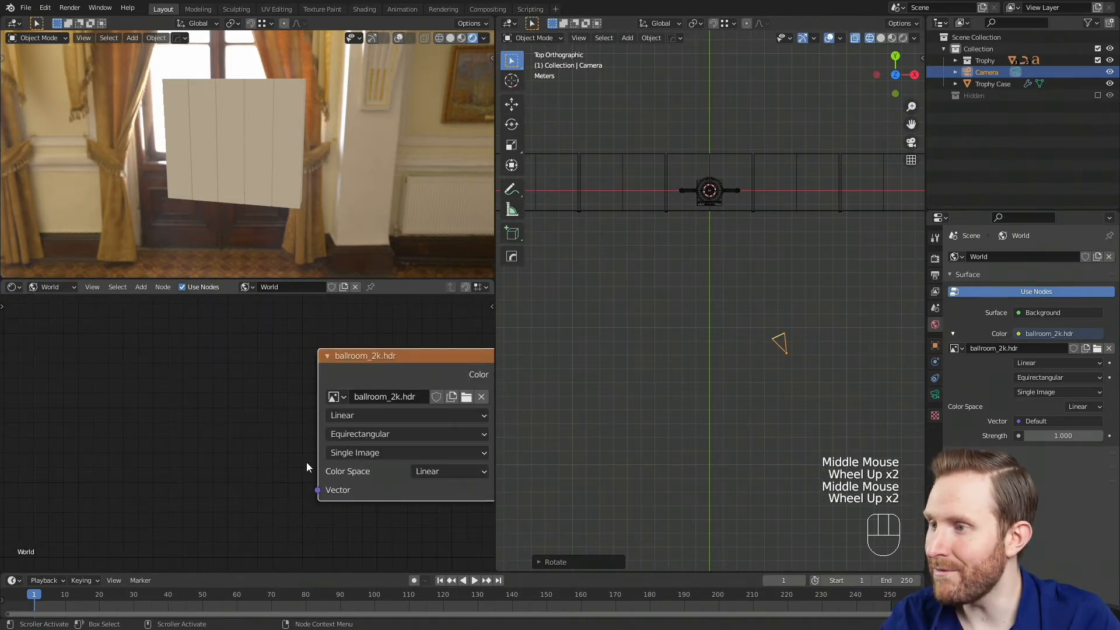
middle_drag(247, 418, 263, 405)
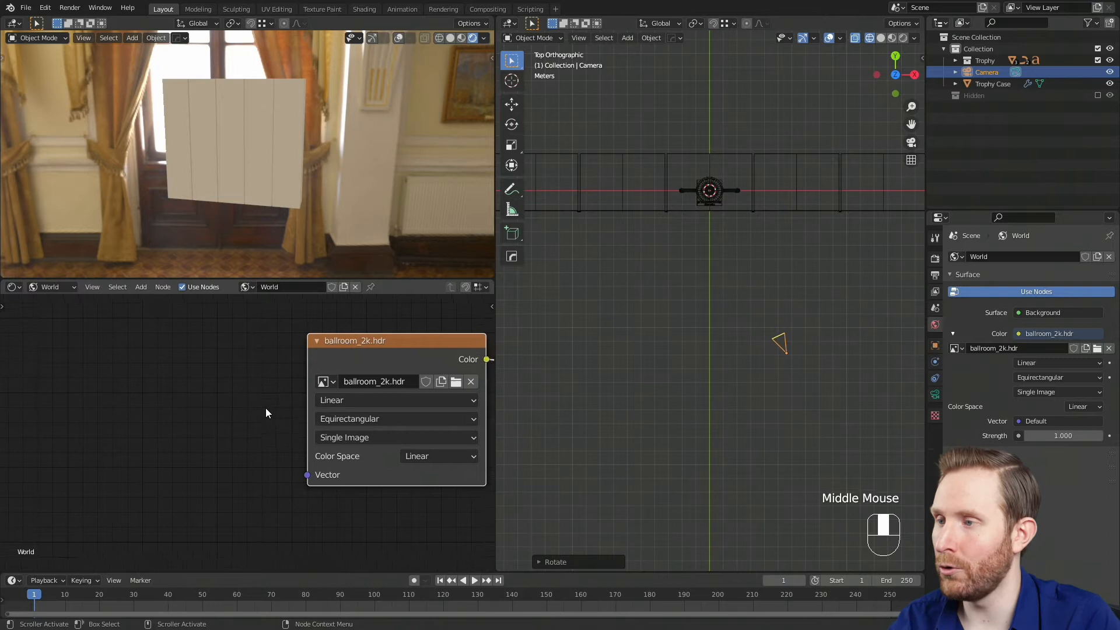
scroll(375, 378, up, 2)
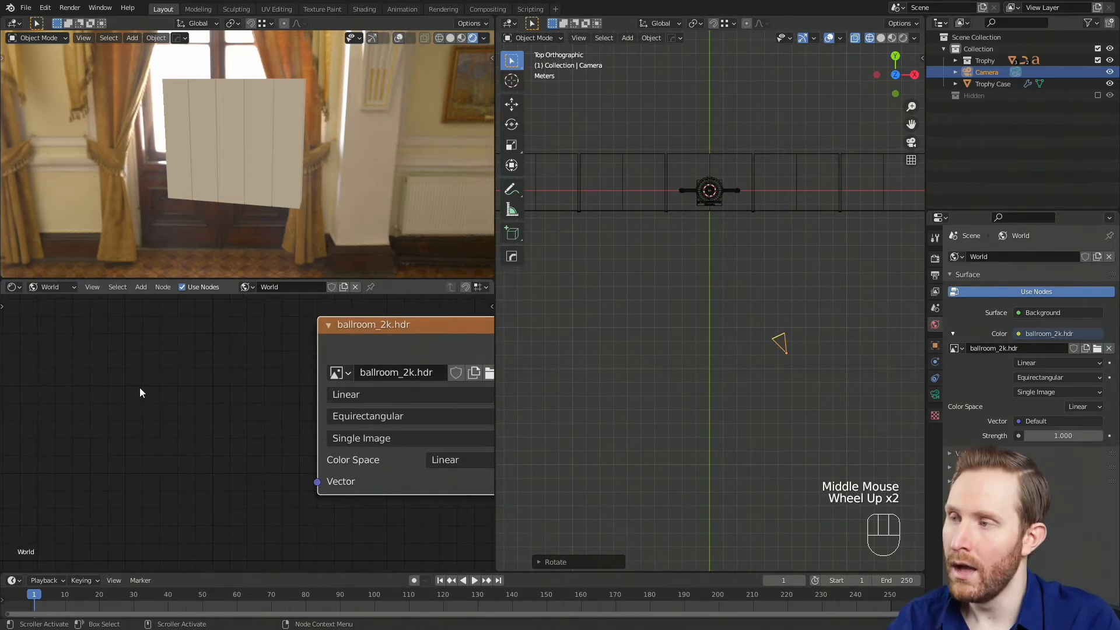
scroll(182, 414, down, 3)
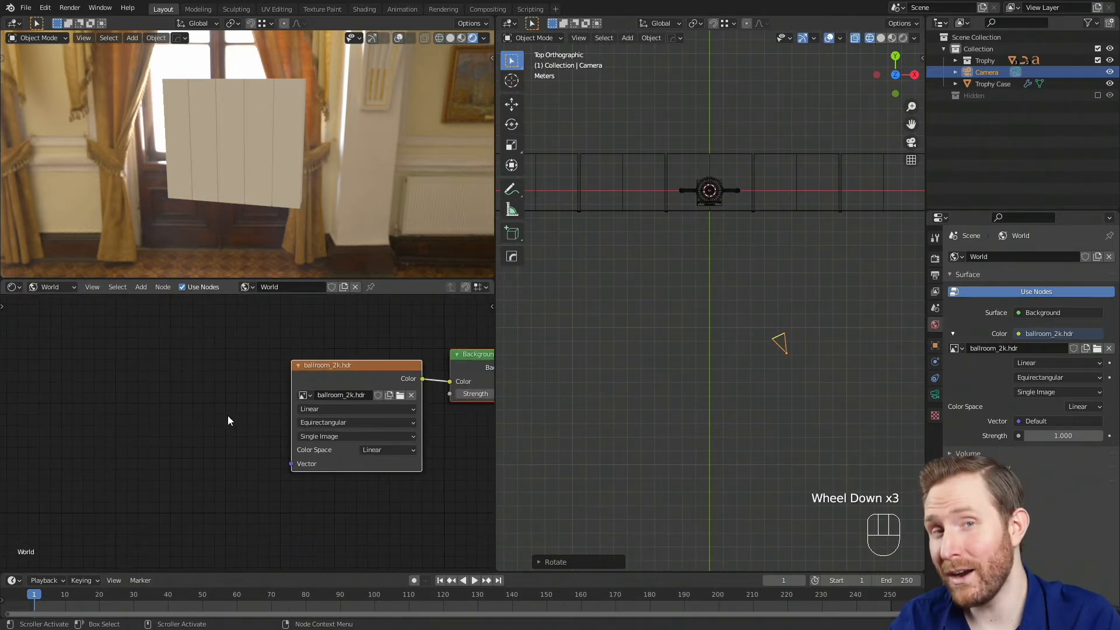
scroll(225, 418, down, 2)
middle_drag(225, 419, 262, 394)
scroll(270, 399, up, 2)
scroll(270, 399, up, 4)
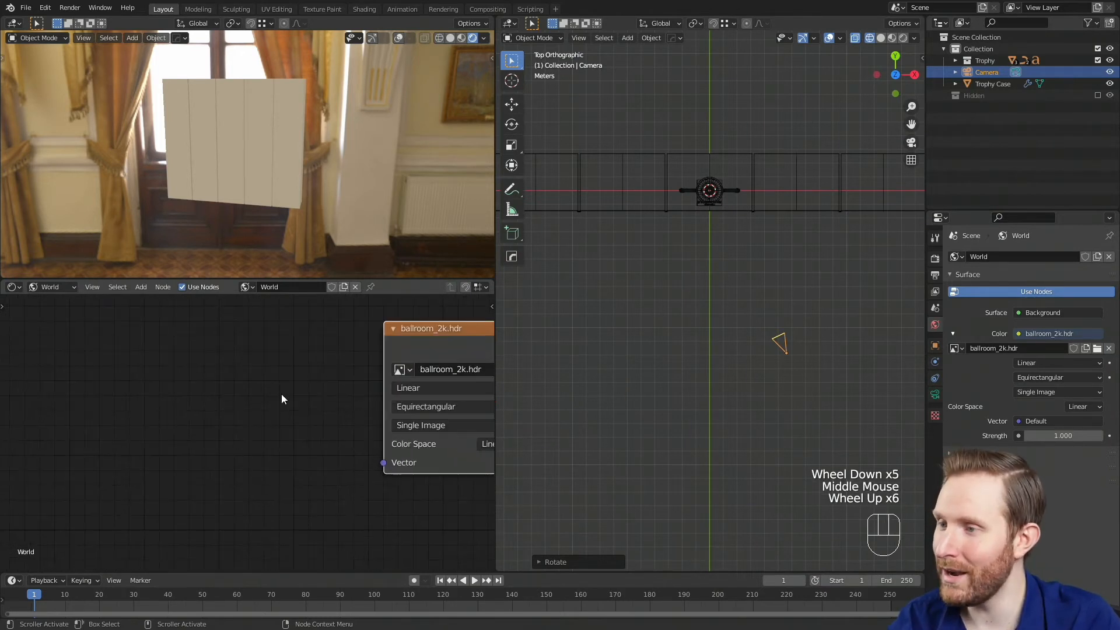
- Add a Texture Coordinate node before the ballroom_2k.hdr node and link its Generated output to the texture's Vector input
scroll(260, 387, down, 1)
middle_drag(303, 410, 258, 372)
scroll(272, 382, down, 1)
key(shift+a)
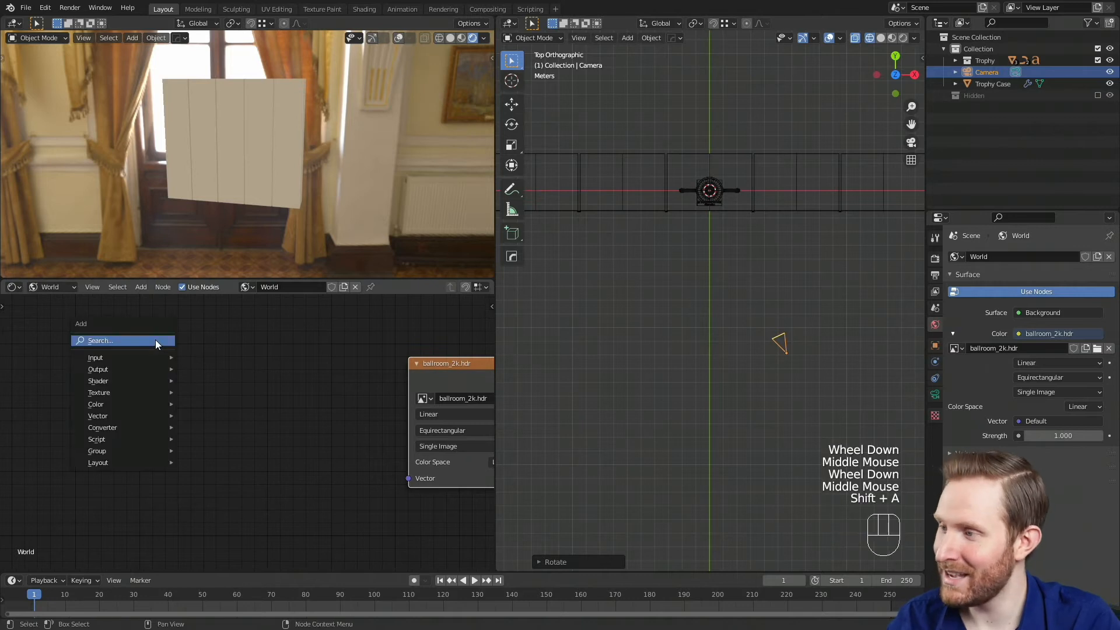
mouse_move(125, 355)
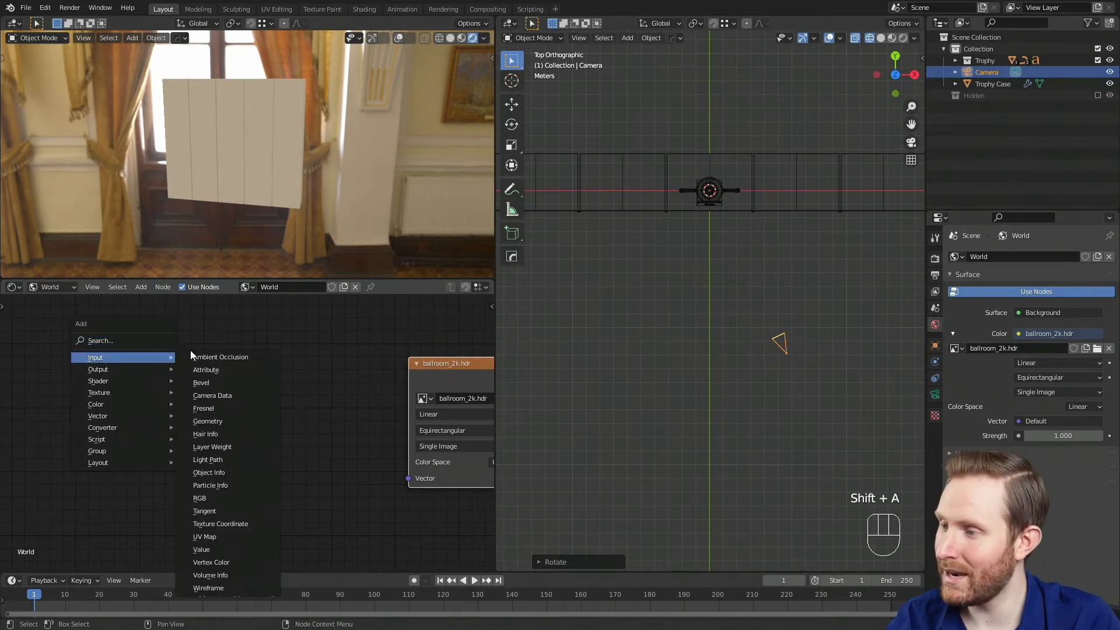
click(239, 525)
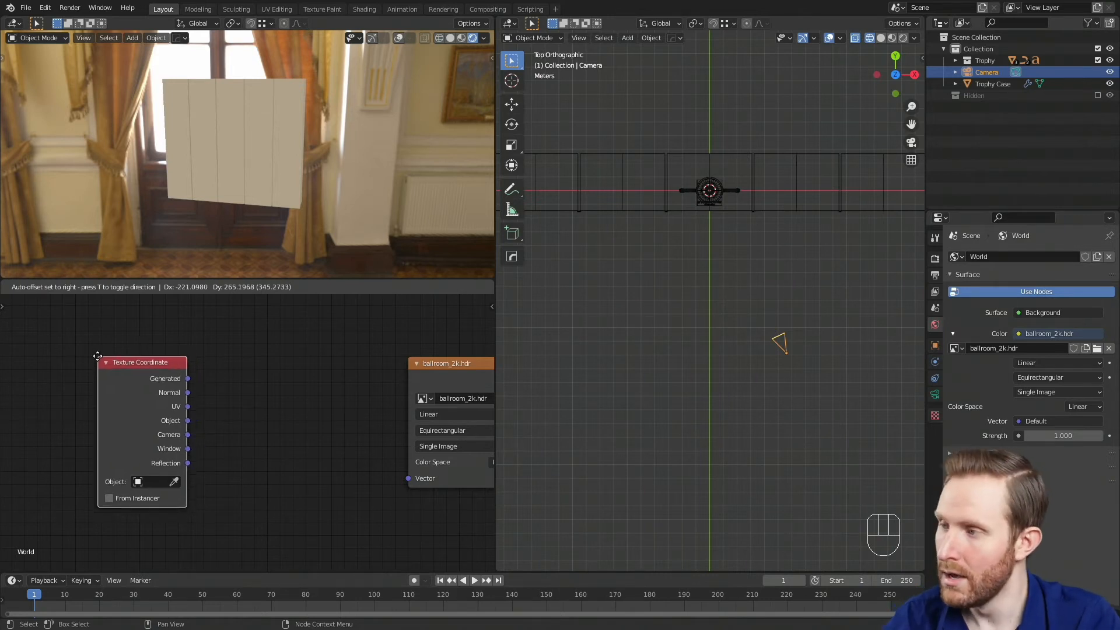
click(99, 333)
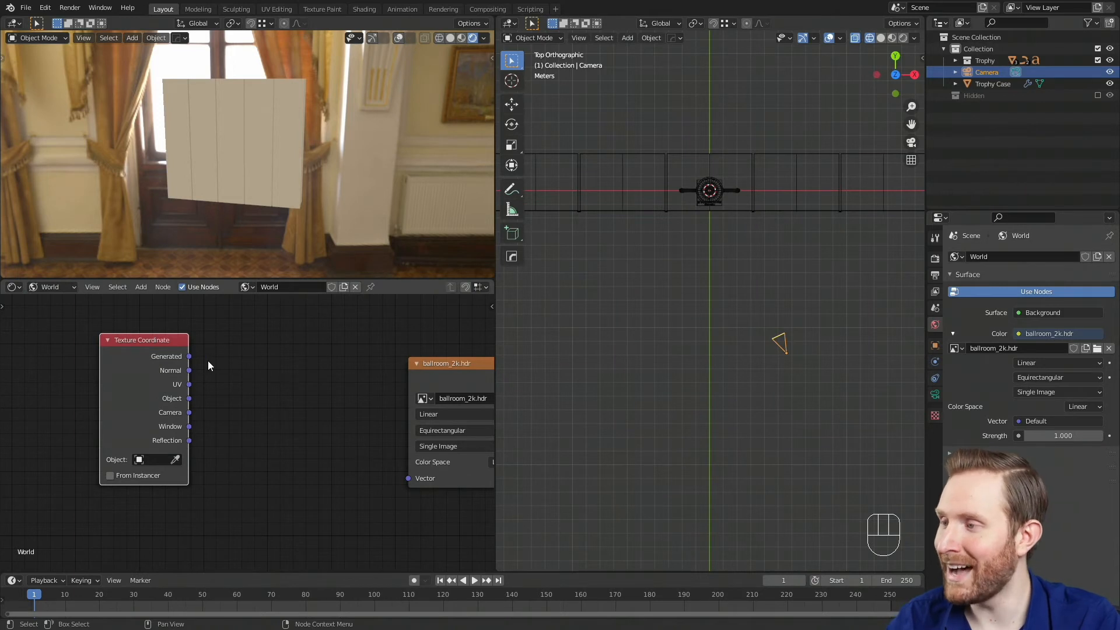
click(190, 359)
drag(190, 359, 411, 480)
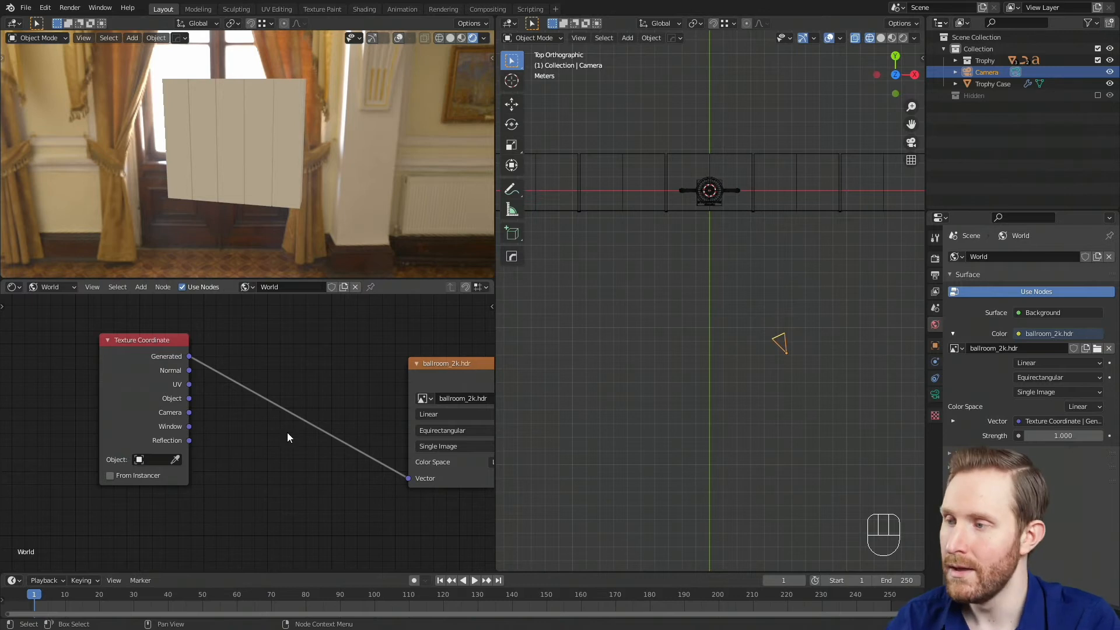
- Insert a Mapping node on the link between the Texture Coordinate and ballroom_2k.hdr nodes
key(shift+a)
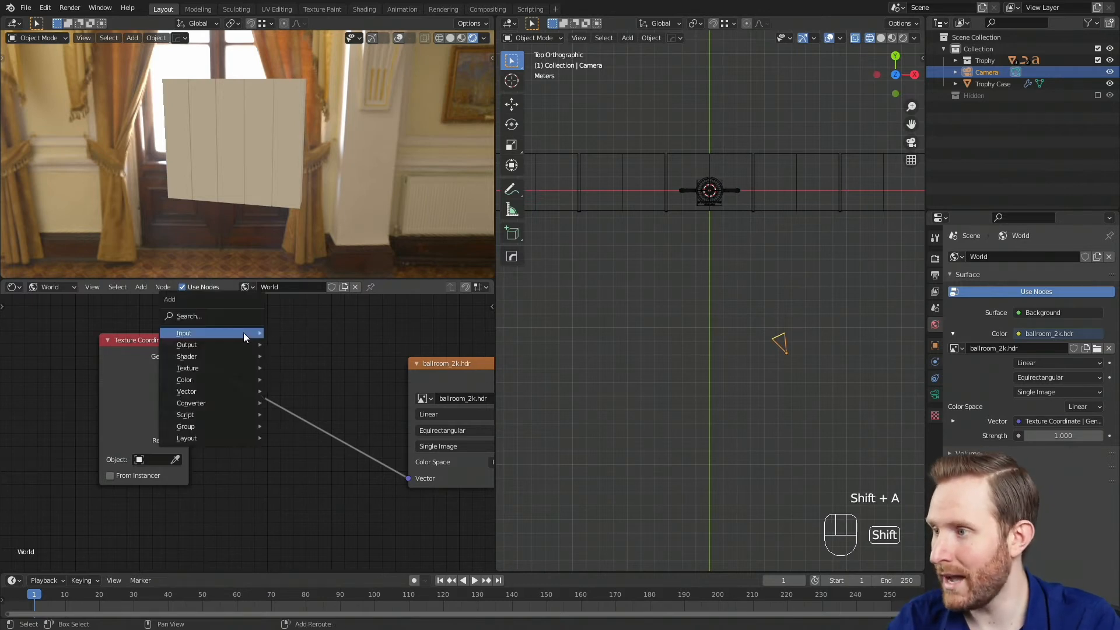
mouse_move(237, 332)
mouse_move(204, 392)
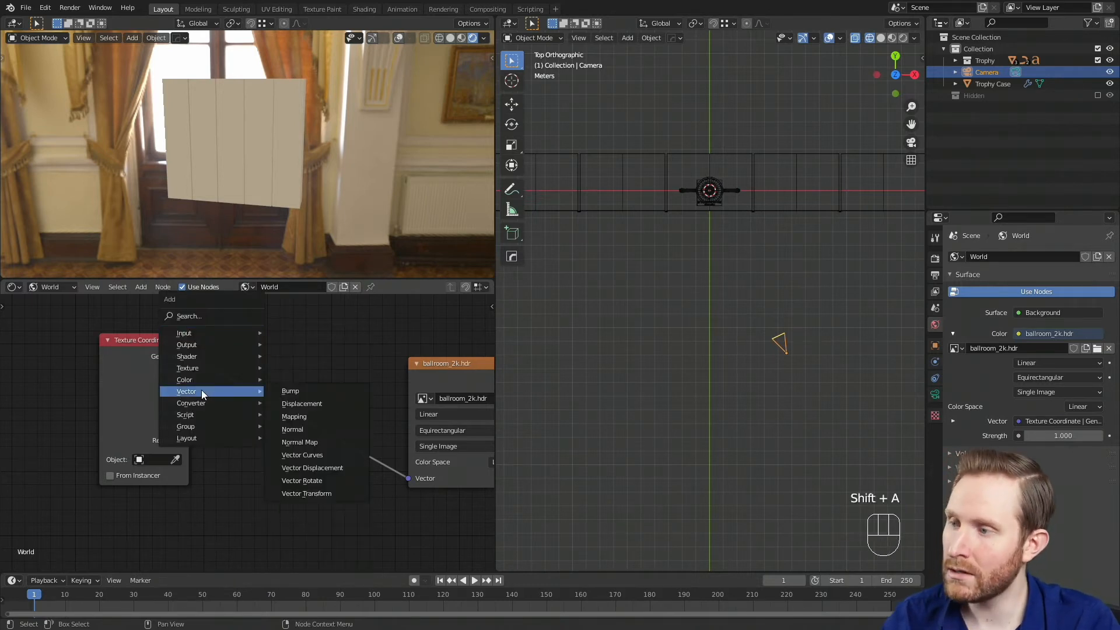
click(306, 415)
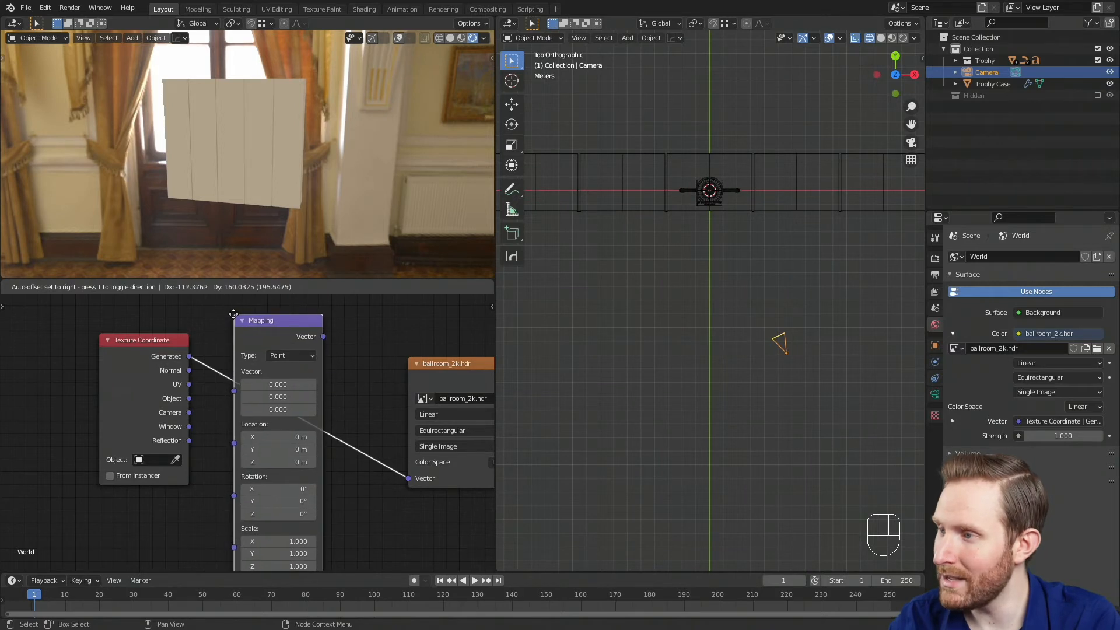
click(240, 313)
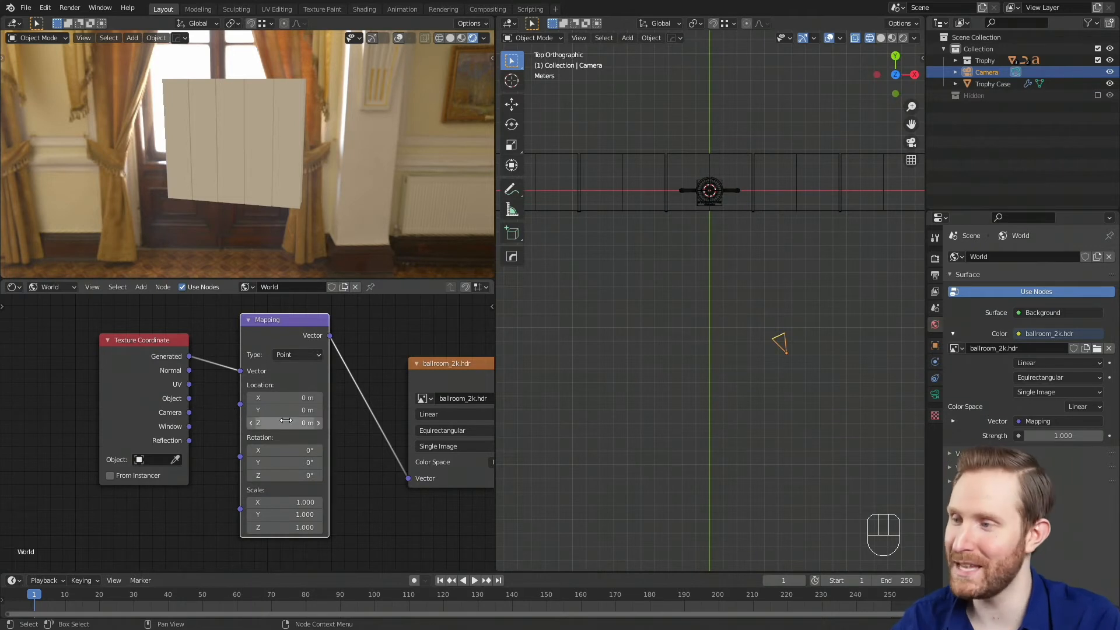
- Try out the Mapping node's rotation on all three axes and reset the X and Y rotations to 0°
scroll(234, 443, up, 2)
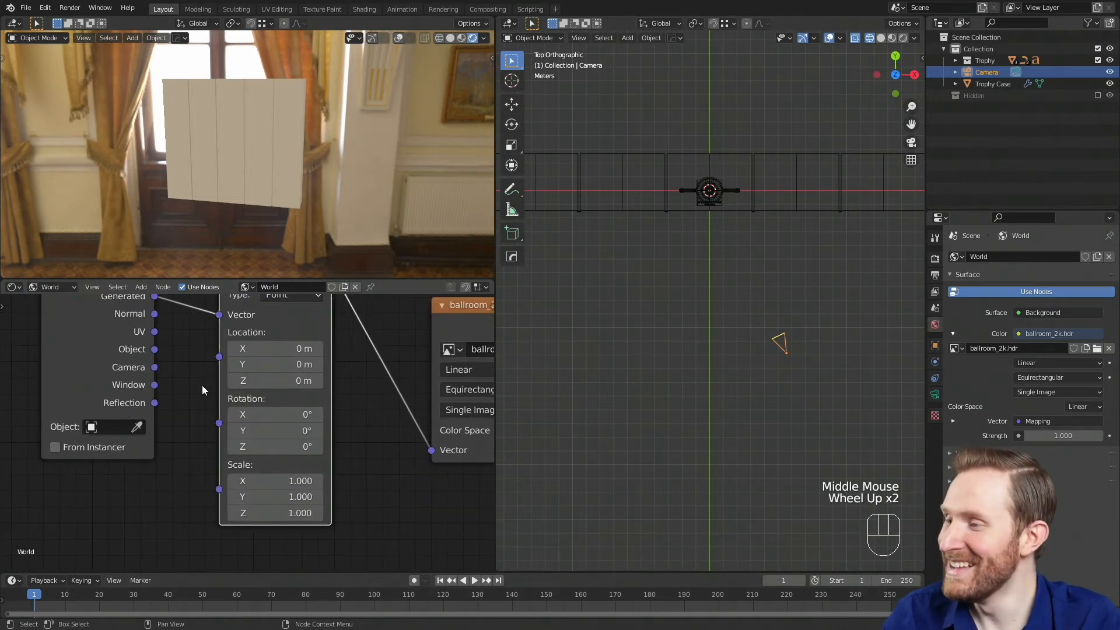
scroll(209, 376, up, 7)
middle_drag(195, 389, 194, 403)
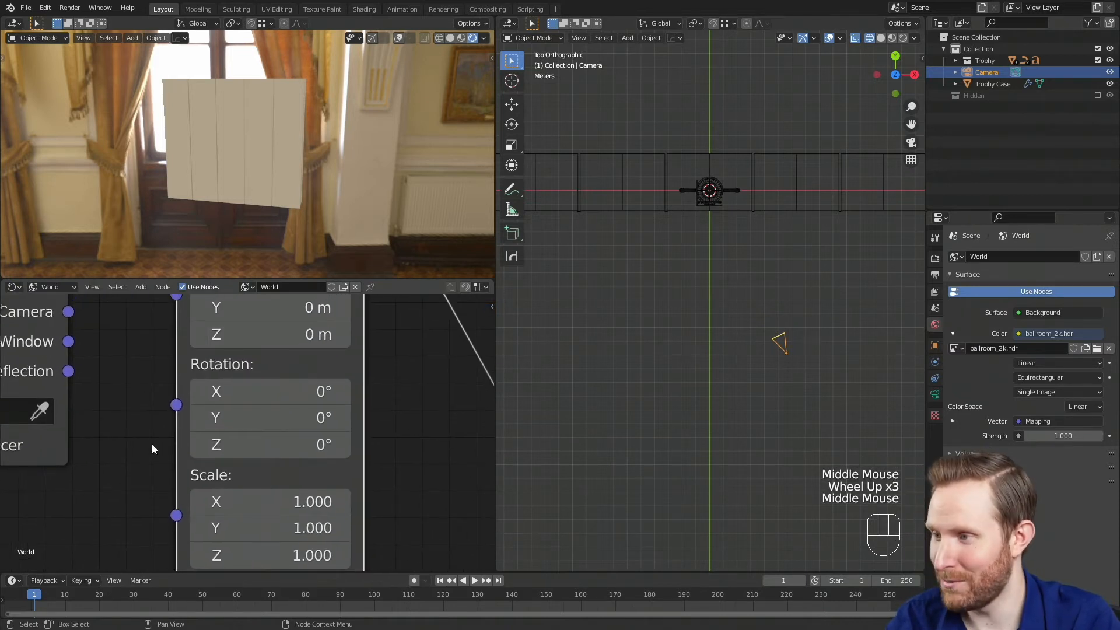
drag(269, 392, 289, 444)
click(290, 390)
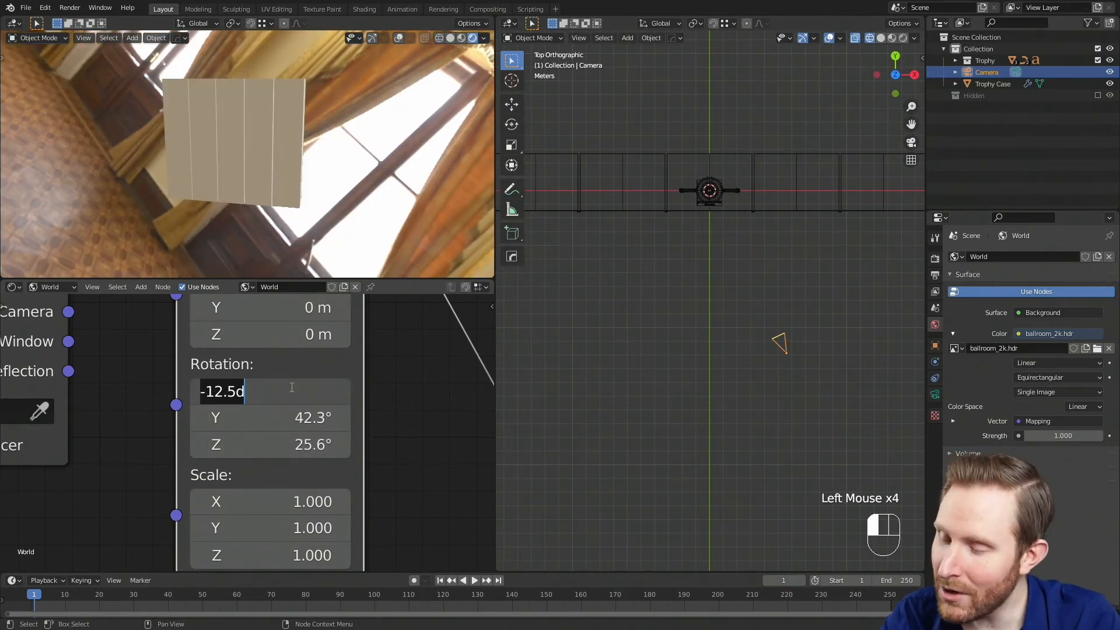
text(0)
key(Return)
click(284, 418)
text(0)
key(Return)
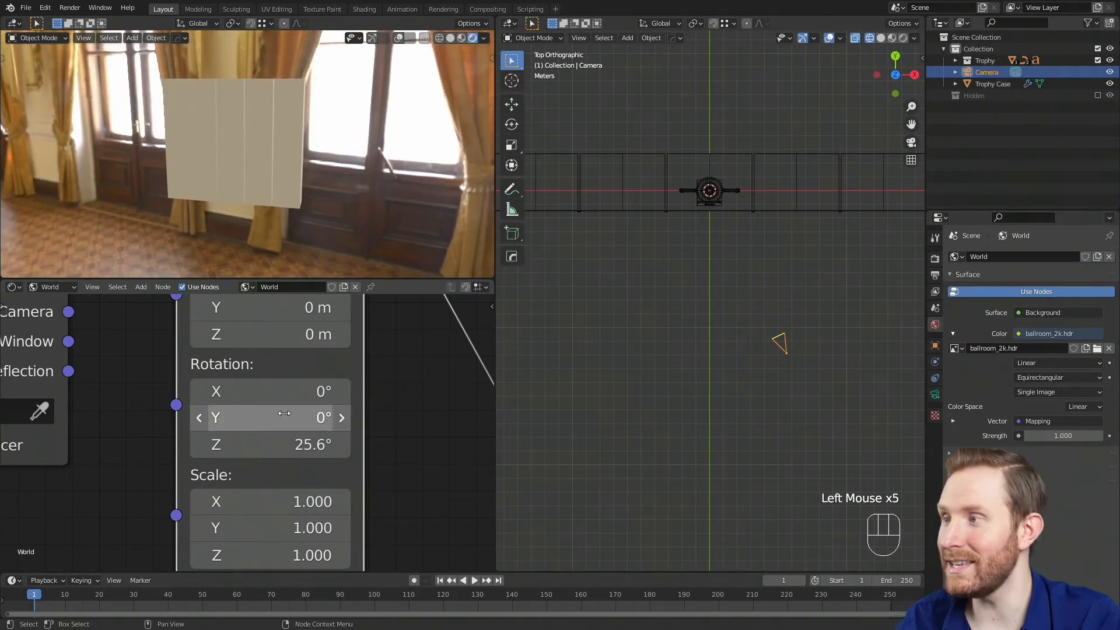
- Test an X rotation of about 90° on the Mapping node and return X and Y to 0°
drag(284, 391, 390, 417)
click(300, 415)
text(1)
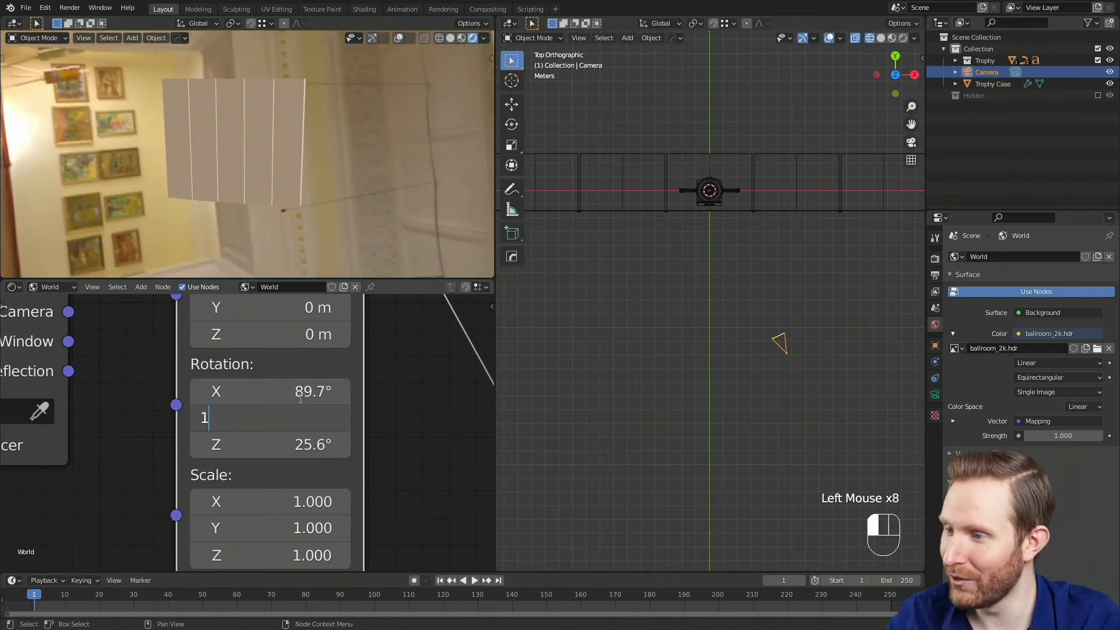
click(303, 387)
text(0)
click(268, 418)
- Adjust the Mapping node's Z rotation to about 35° while checking the ballroom background around the case
mouse_move(268, 445)
mouse_down()
mouse_move(303, 444)
mouse_move(272, 444)
mouse_up()
middle_drag(312, 135, 302, 178)
mouse_move(289, 445)
mouse_down()
mouse_move(315, 445)
mouse_move(249, 445)
mouse_move(298, 445)
mouse_up()
scroll(268, 128, down, 1)
scroll(262, 132, down, 1)
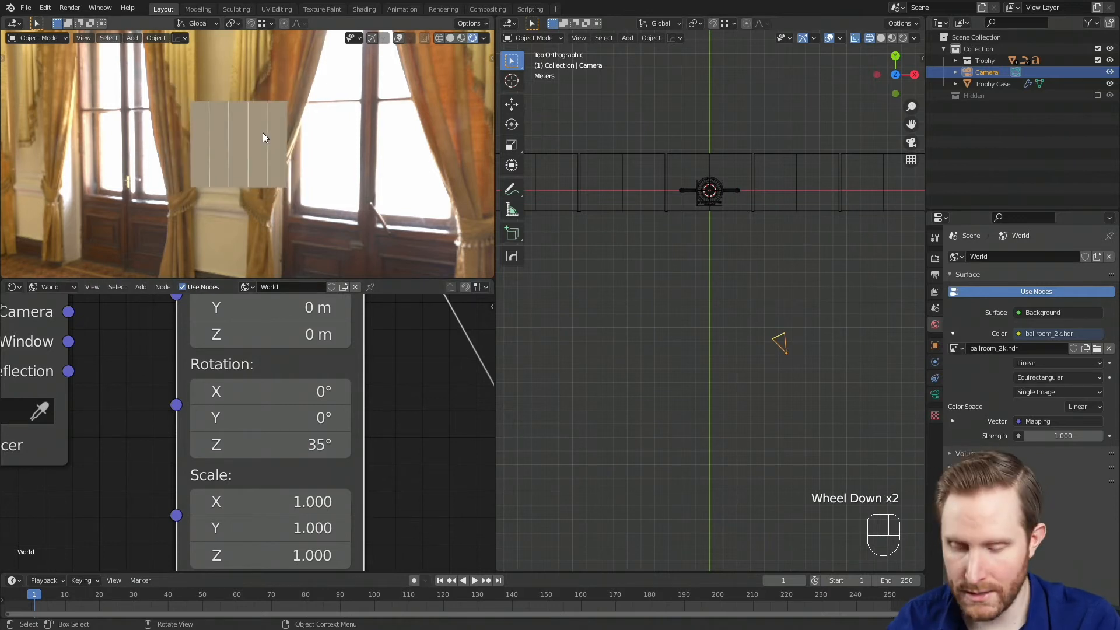
- Show the rendered view through the camera and set the Mapping node's Z rotation to 60°
key(KP_0)
scroll(252, 144, down, 1)
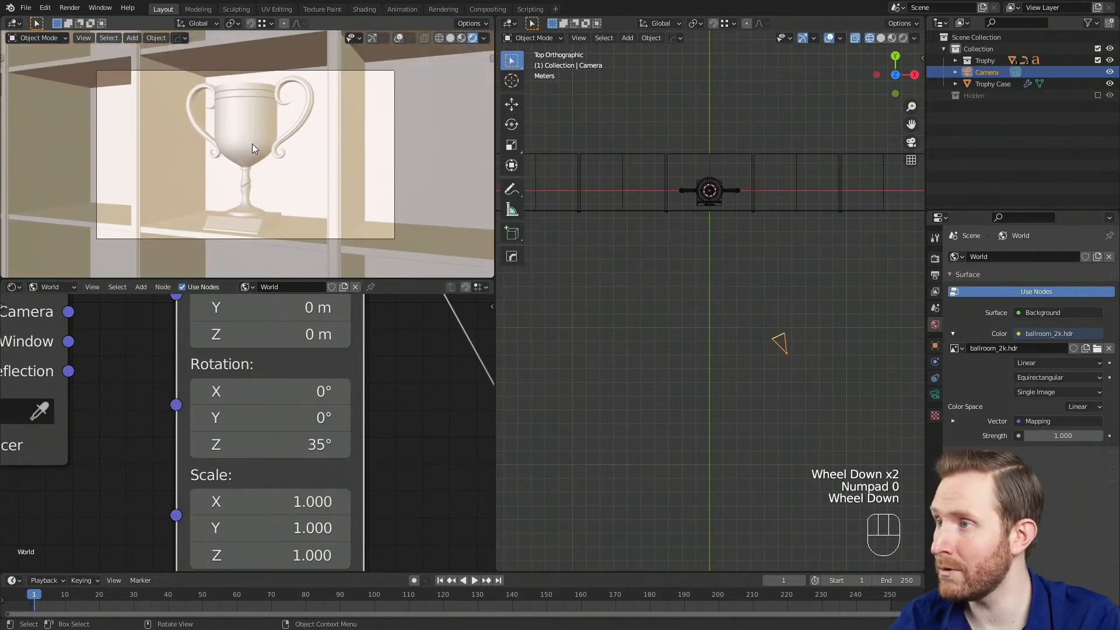
scroll(252, 143, up, 1)
mouse_move(295, 445)
mouse_down()
mouse_move(360, 445)
mouse_move(251, 445)
mouse_move(359, 445)
mouse_move(317, 445)
mouse_up()
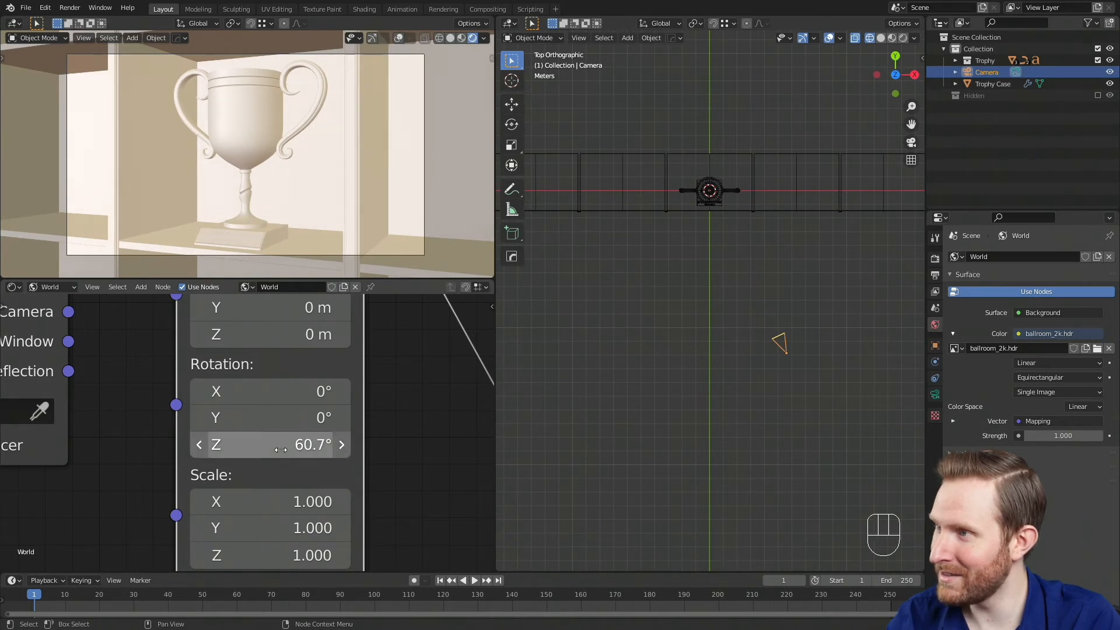
click(281, 445)
text(60)
key(Return)
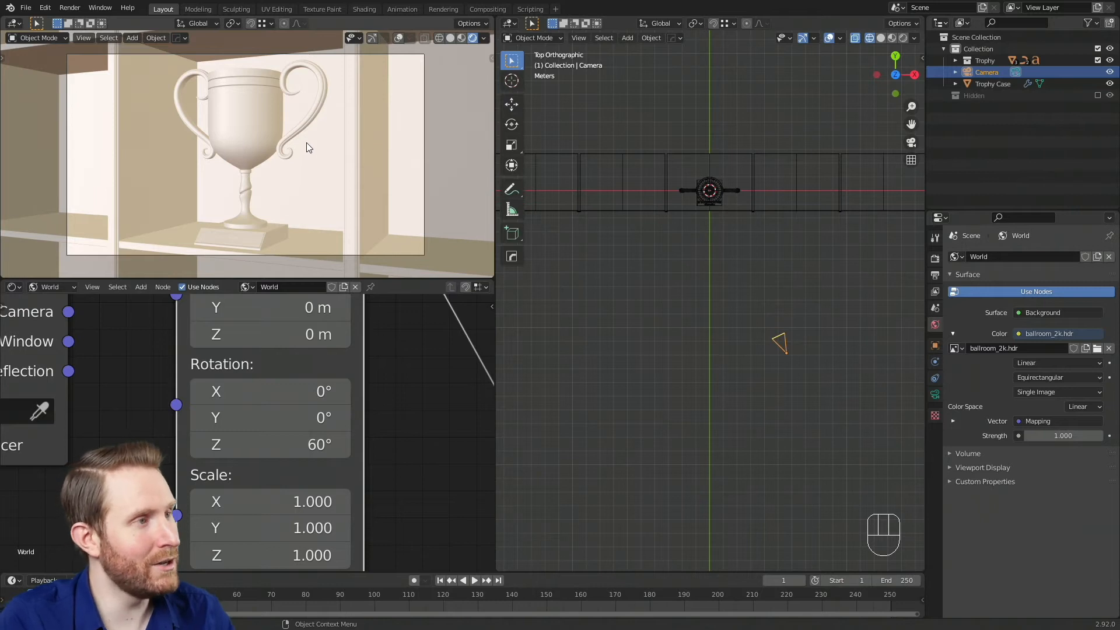
- Reframe the camera view of the trophy and set the world background strength to 0.175
scroll(306, 143, down, 3)
scroll(322, 132, up, 3)
shift+middle_drag(319, 133, 338, 156)
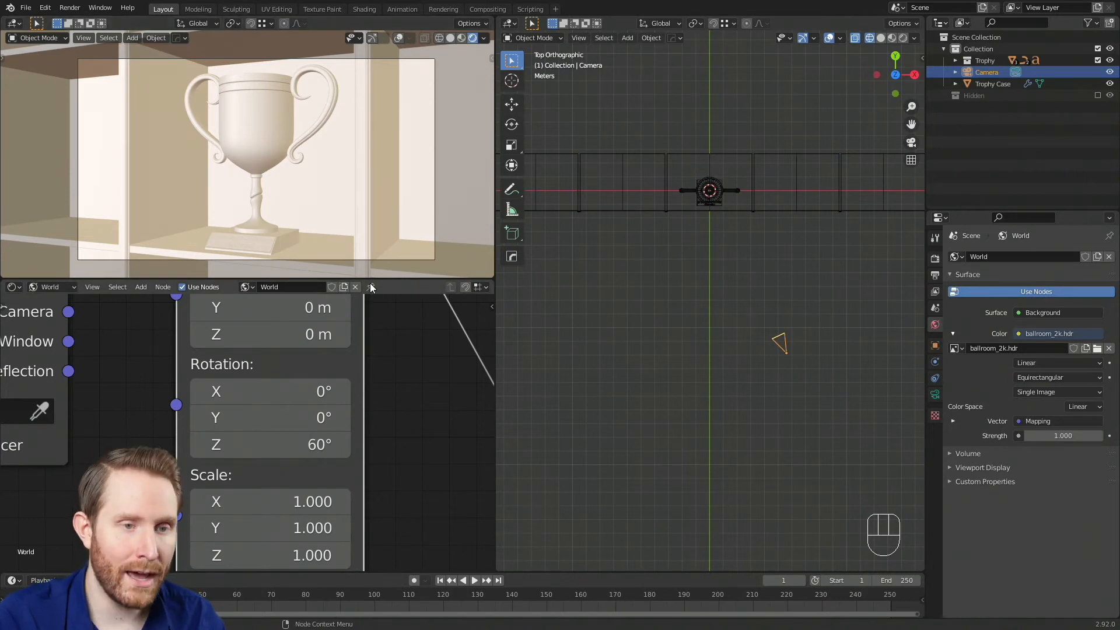
click(1062, 436)
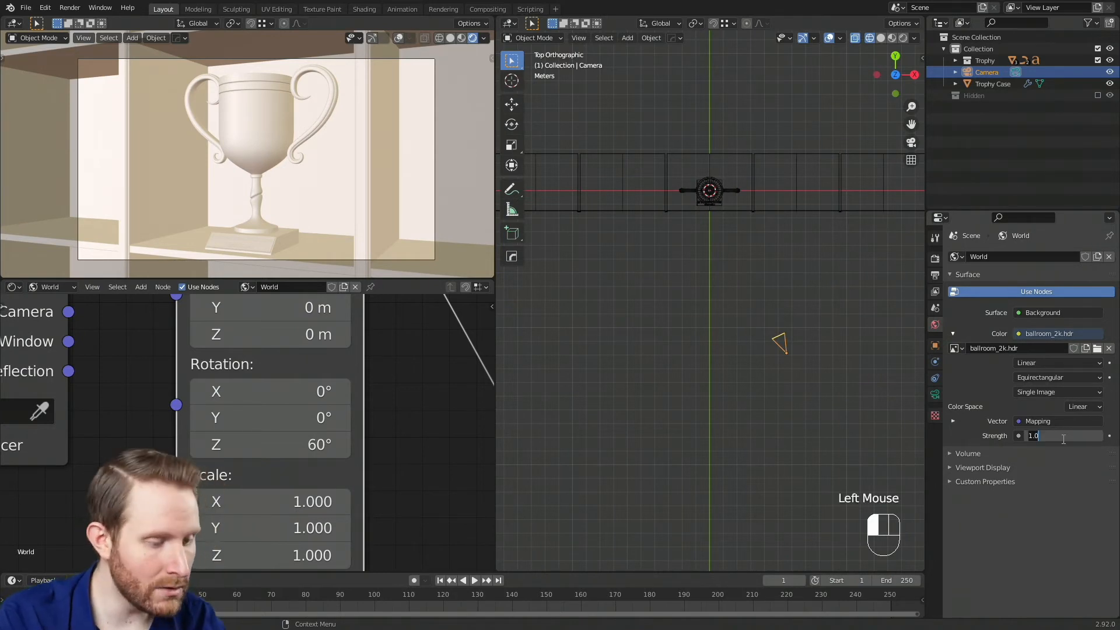
key(BackSpace)
text(0.175)
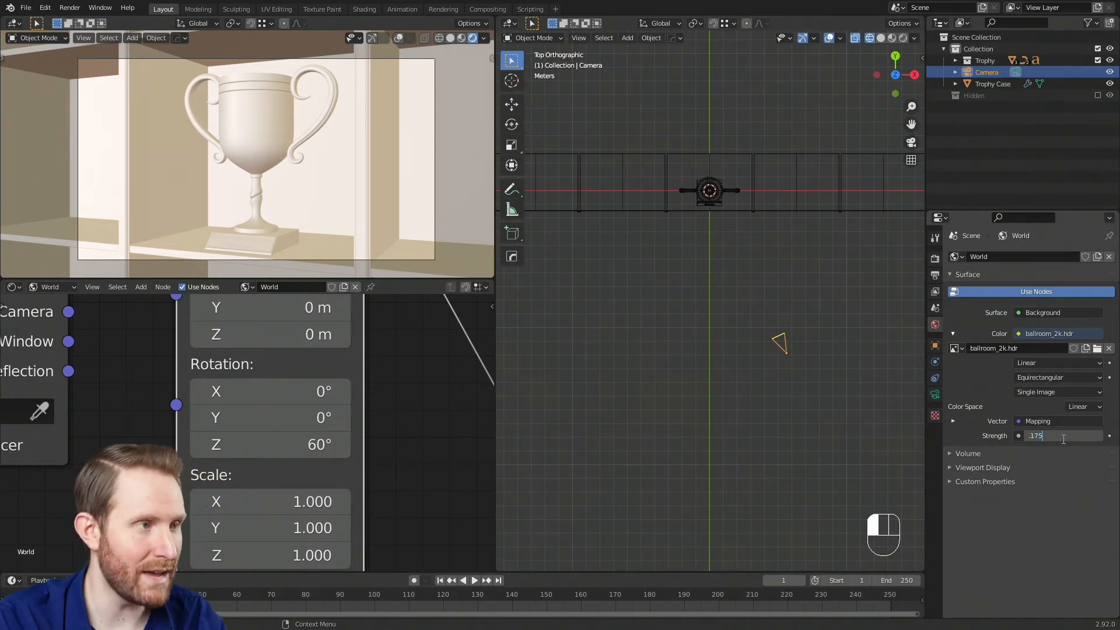
key(Return)
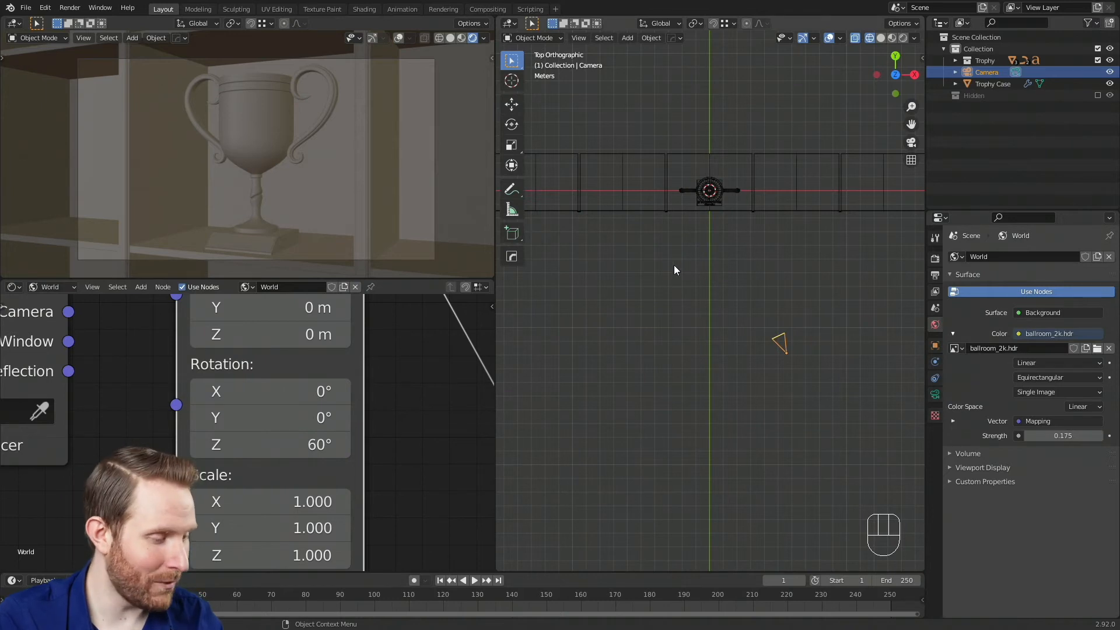
- Add an area light to the scene
key(shift+a)
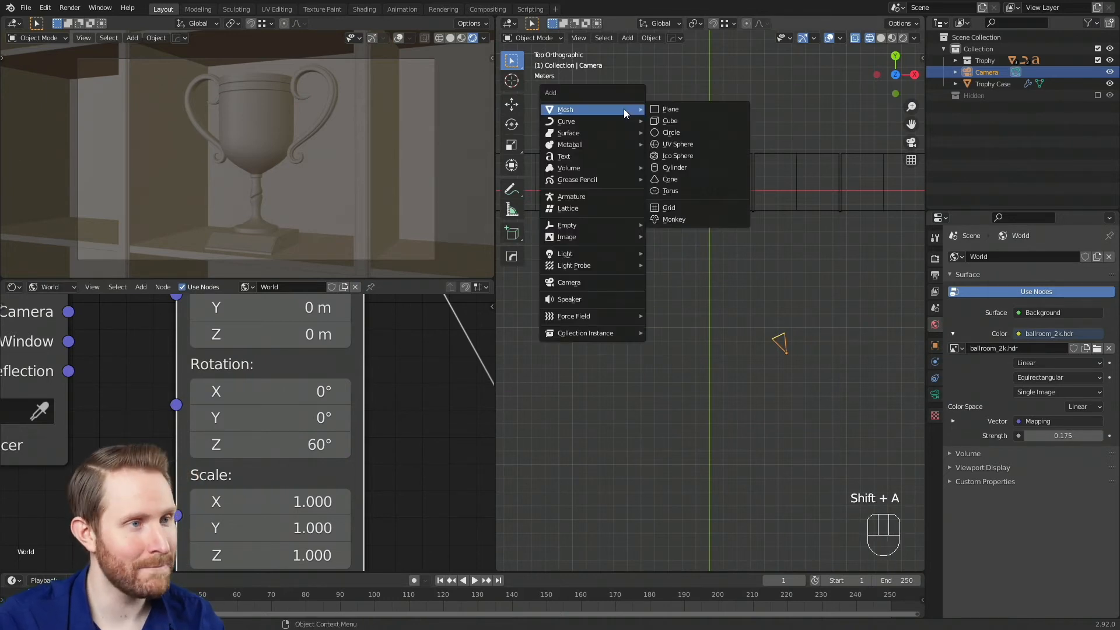
mouse_move(582, 254)
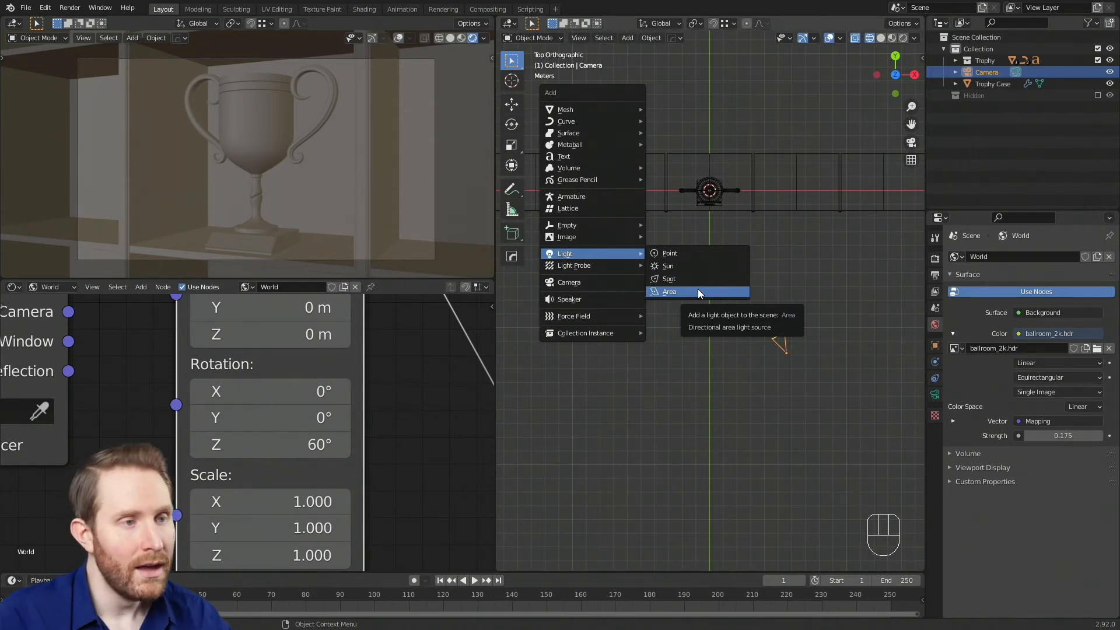
click(691, 292)
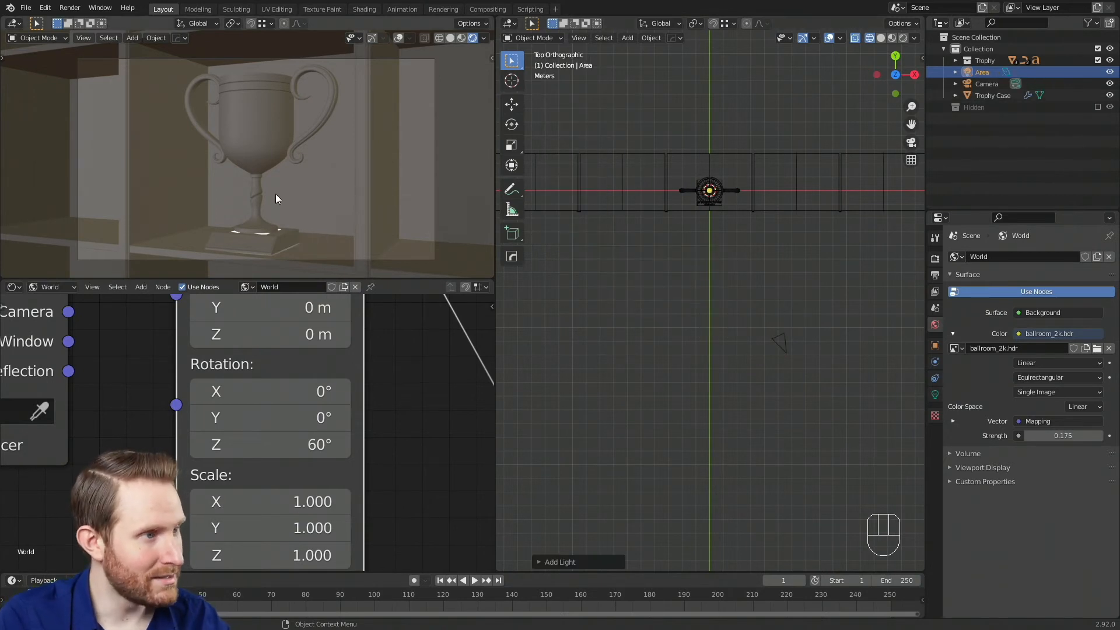
middle_drag(810, 349, 752, 338)
scroll(666, 222, up, 2)
scroll(752, 338, up, 1)
key(g)
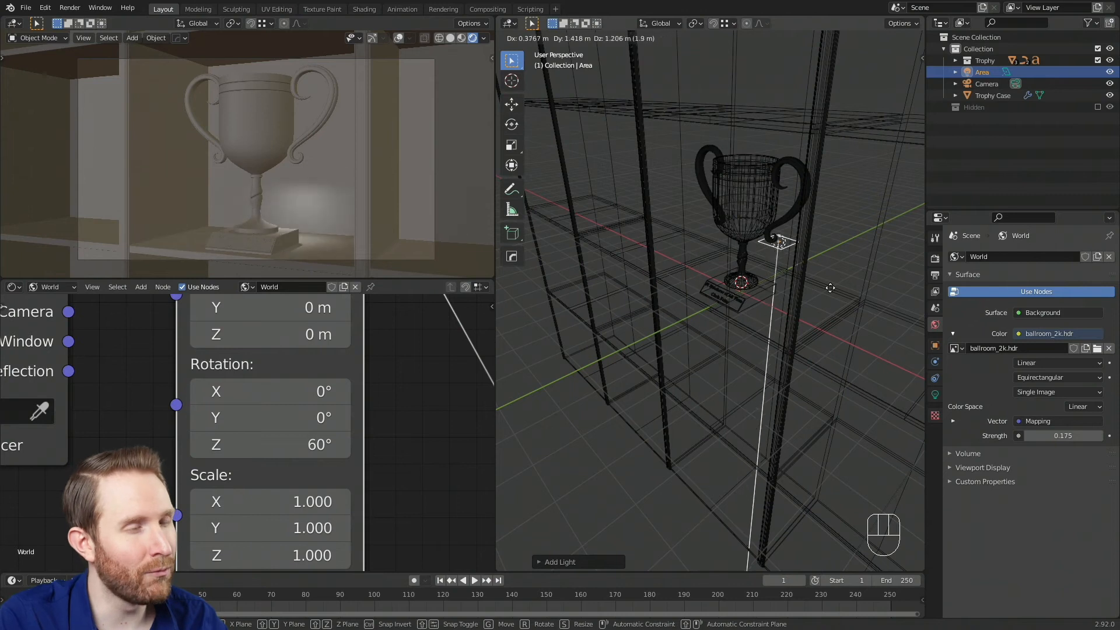
right_click(778, 344)
- From the right side view, tilt the area light toward the trophy and move it about 11 m in front and 9 m up
scroll(778, 344, down, 2)
middle_drag(778, 344, 761, 378)
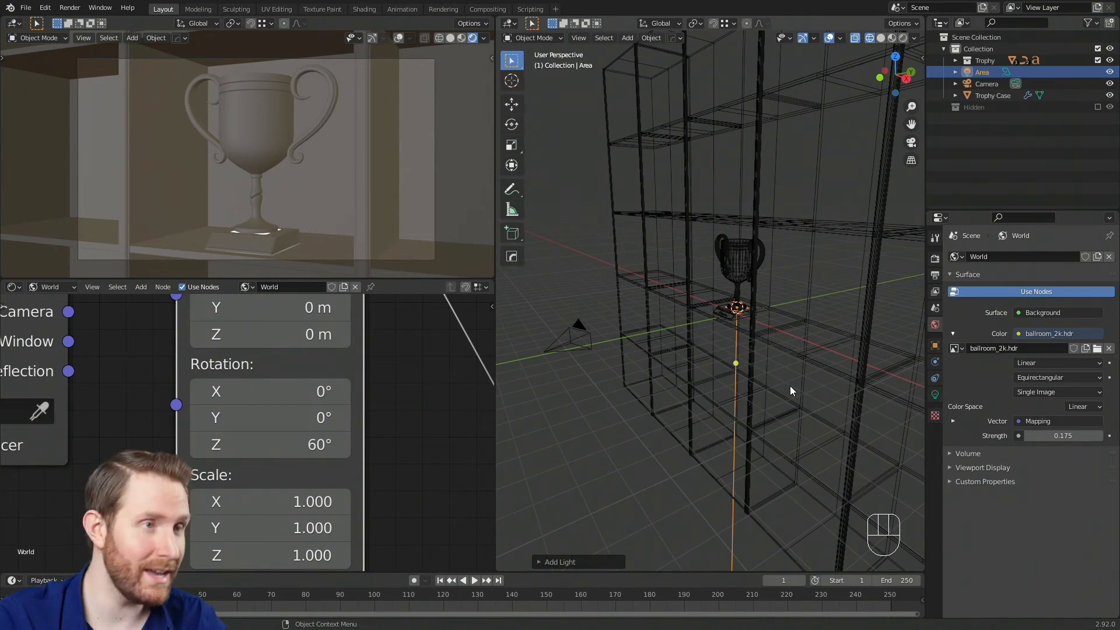
key(KP_3)
shift+middle_drag(750, 358, 691, 325)
key(r)
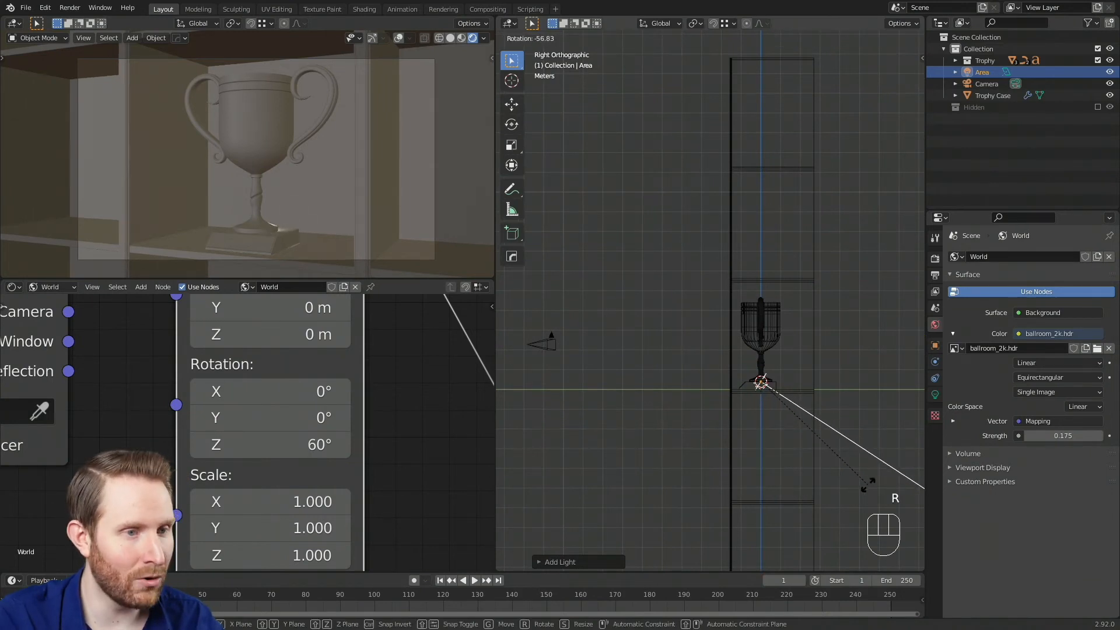
click(829, 417)
key(g)
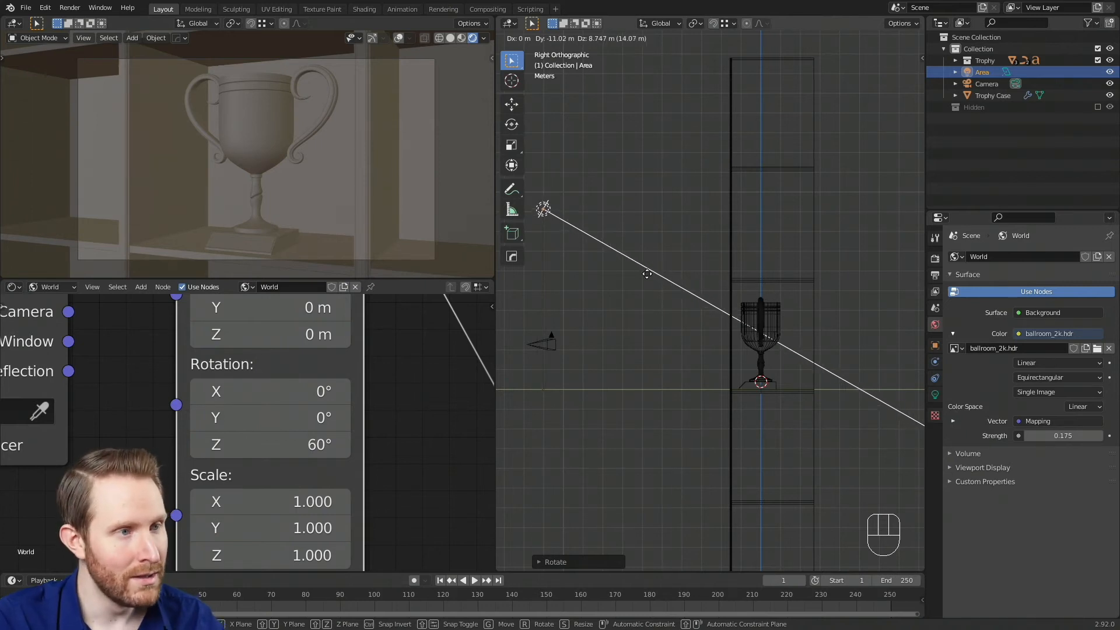
click(648, 270)
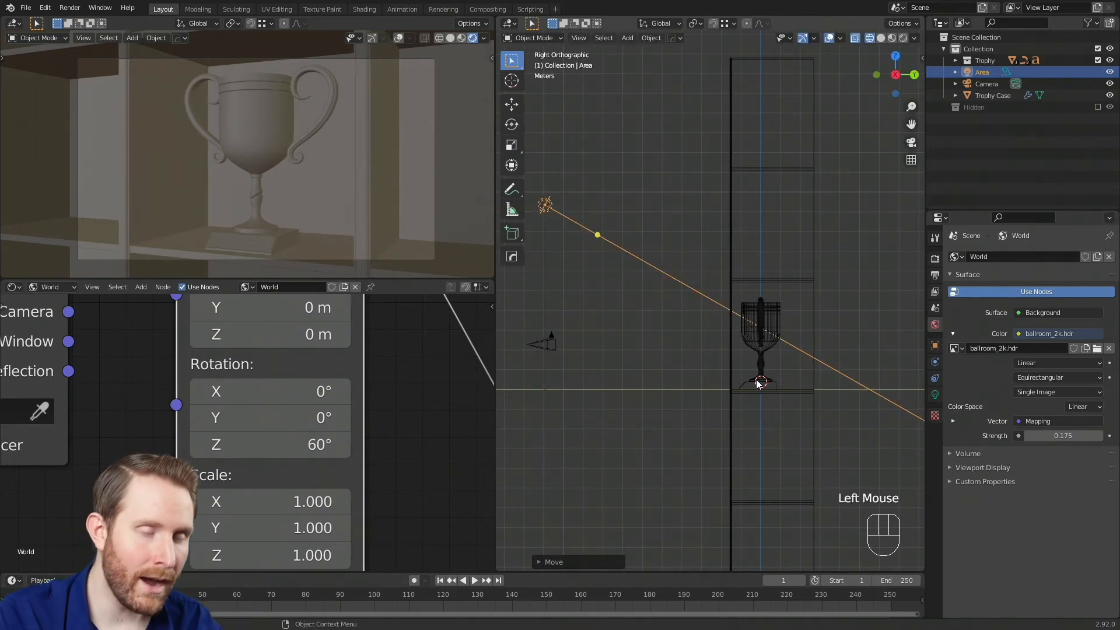
- From the top view, rotate the area light toward the trophy and move it about 5 m along negative X
key(KP_7)
shift+middle_drag(712, 298, 742, 275)
key(r)
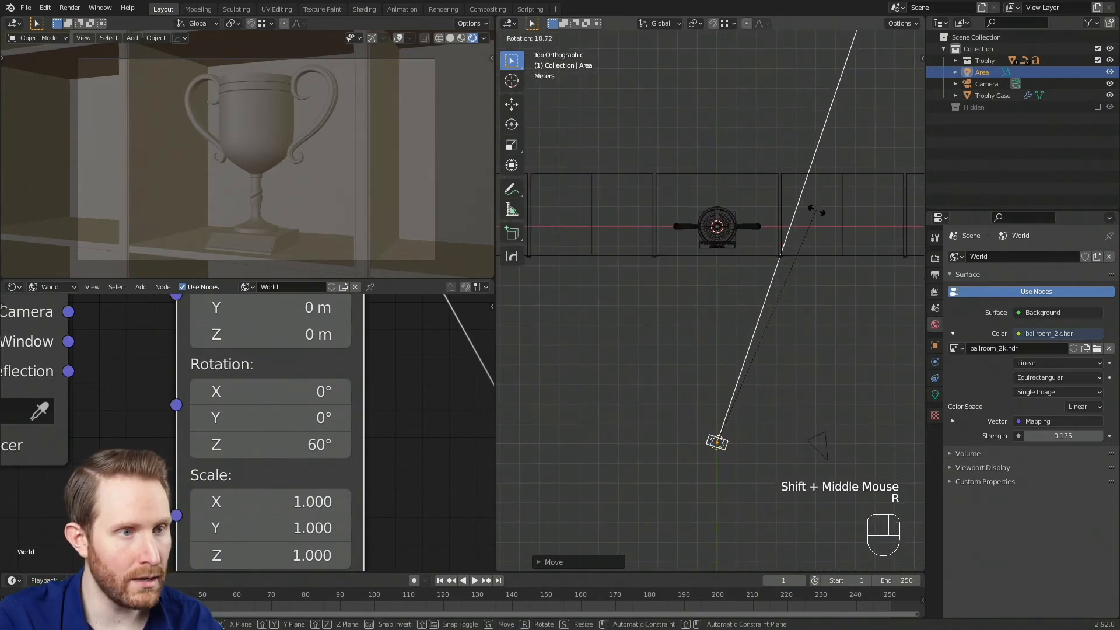
click(827, 215)
key(g)
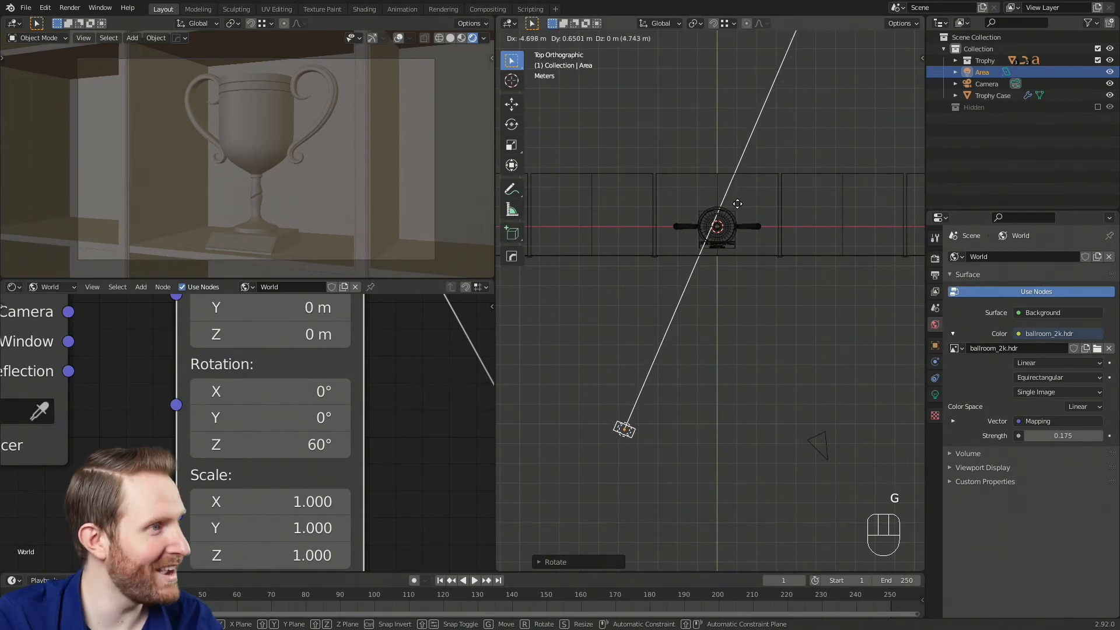
click(730, 204)
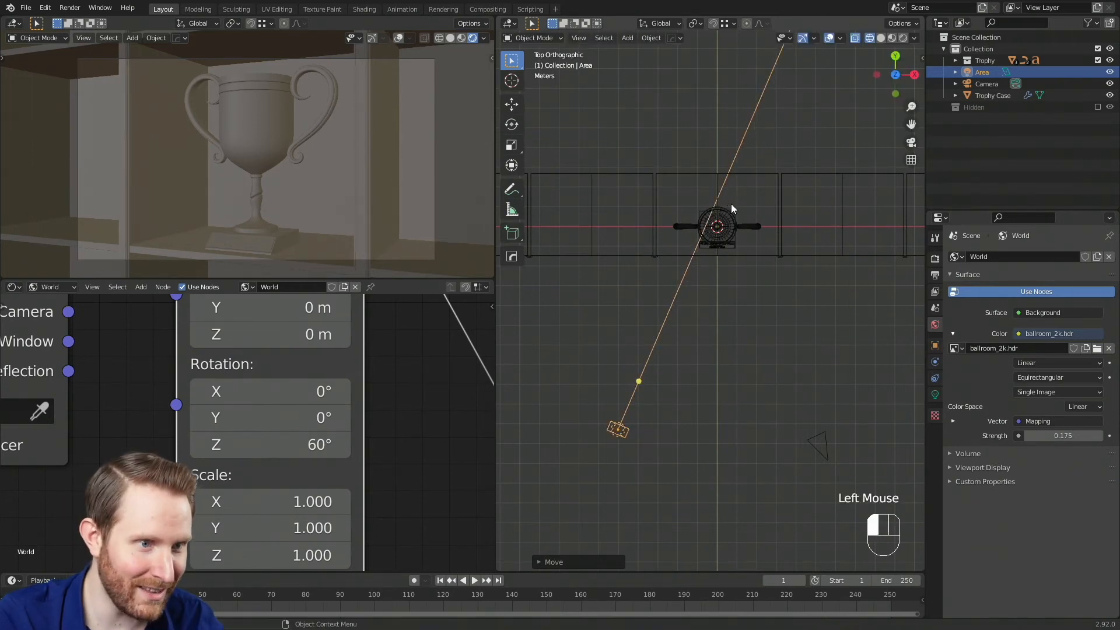
- Fine-tune the area light's rotation and position in the top view so that its beam passes through the trophy
key(r)
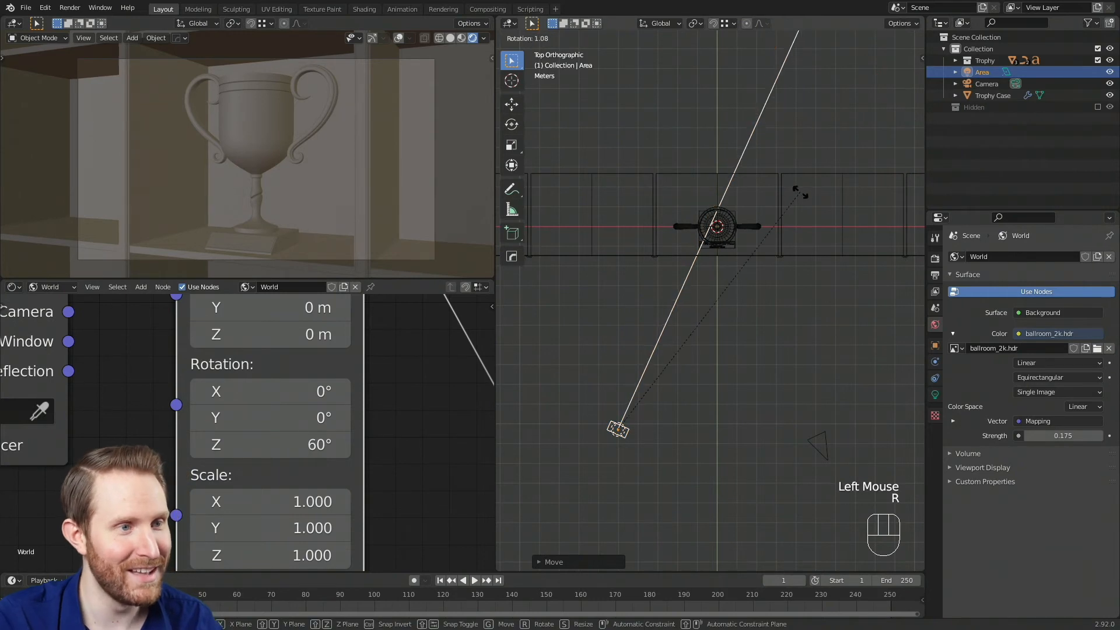
click(796, 190)
key(g)
click(806, 193)
key(r)
click(803, 189)
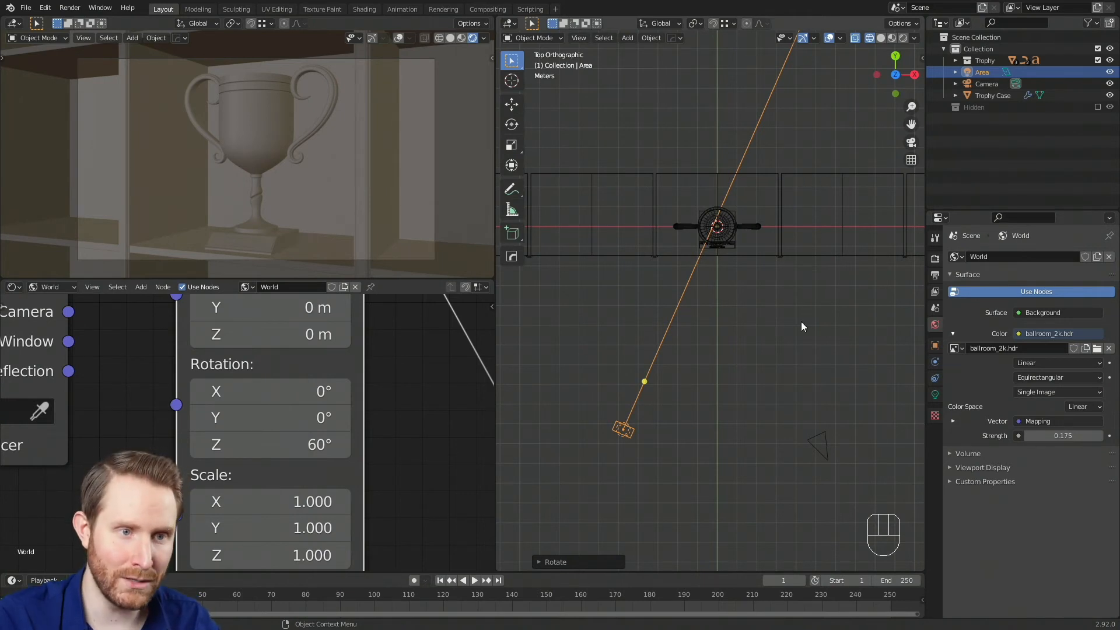
- Set the area light's power to 850 W after trying 750 W
click(935, 396)
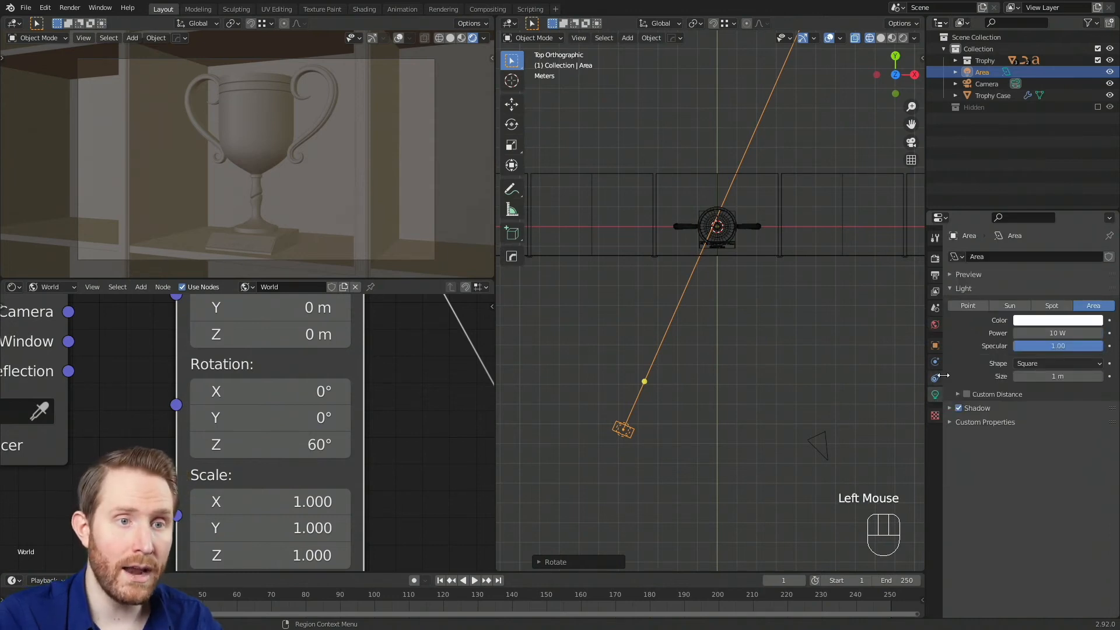
click(1050, 333)
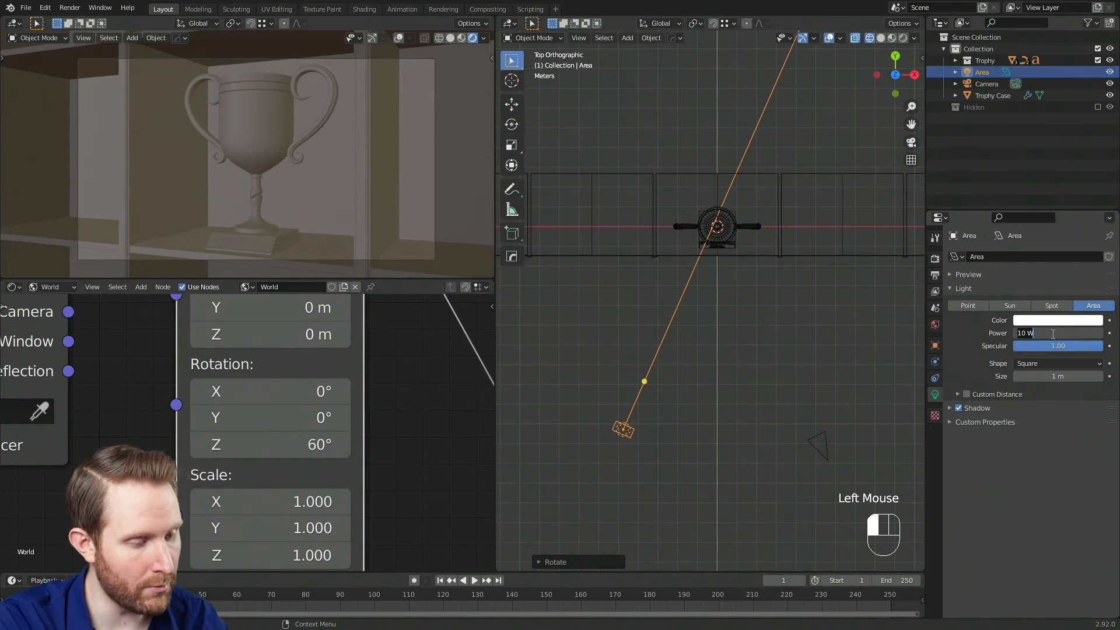
text(750)
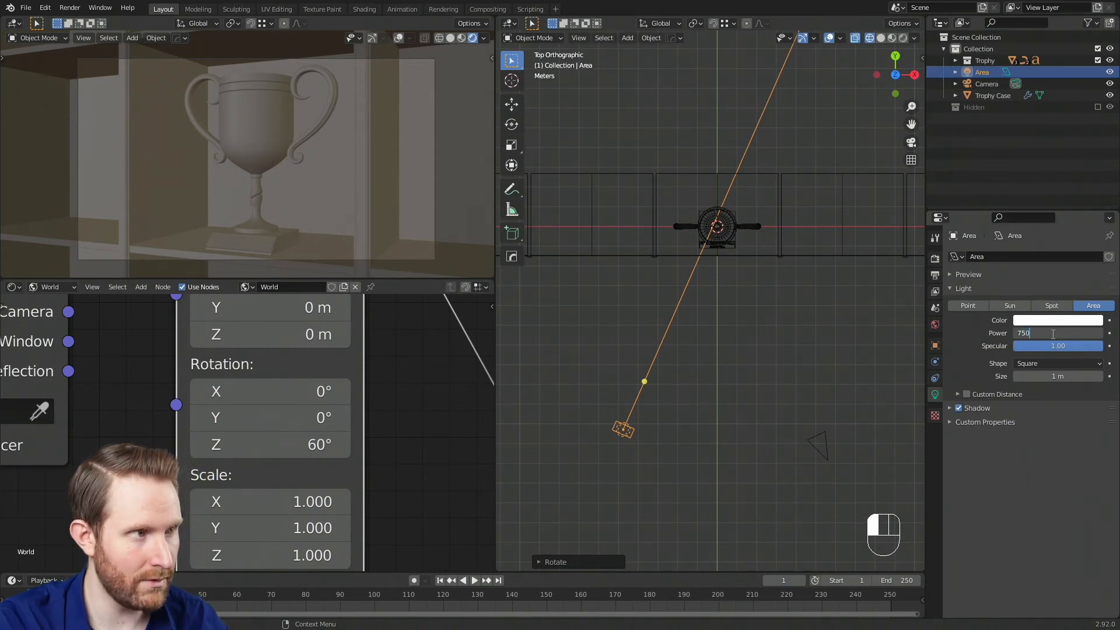
key(Return)
click(1052, 333)
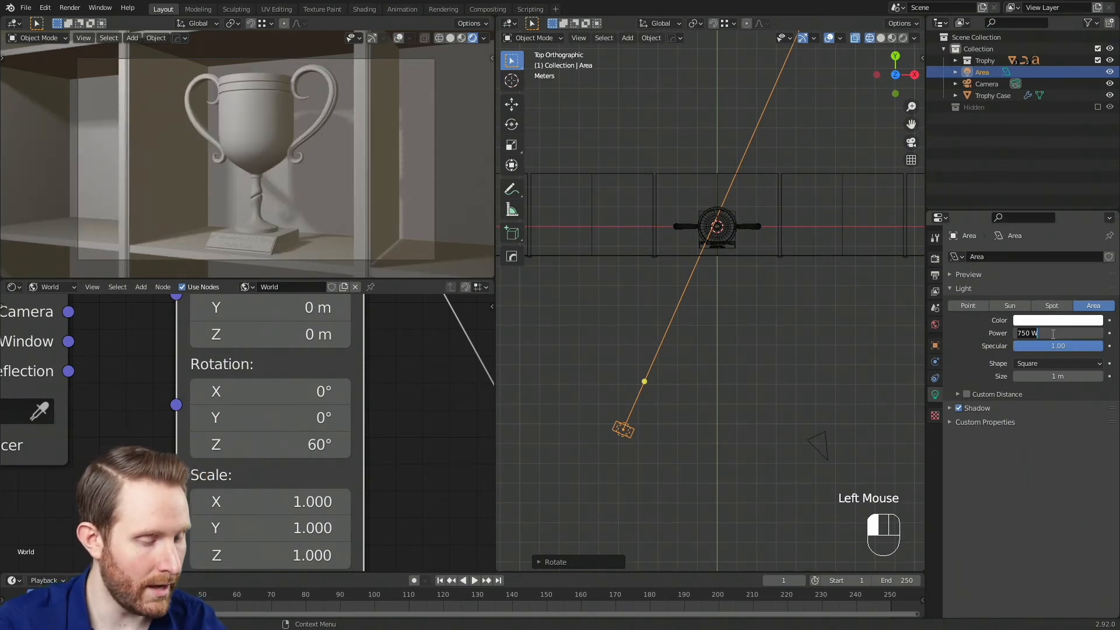
text(0)
key(Return)
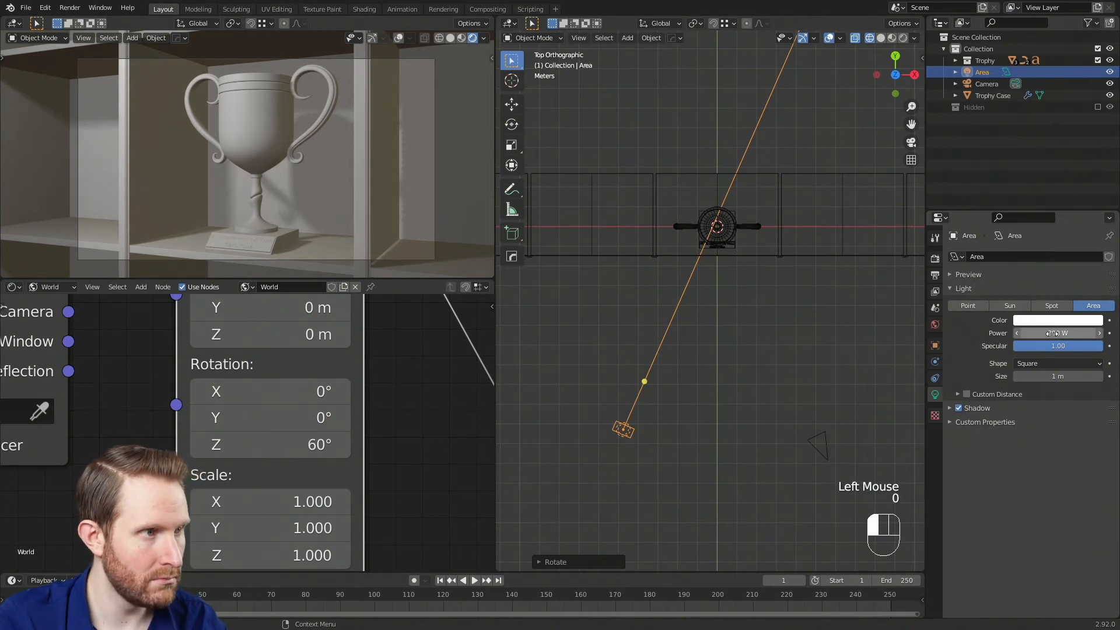
click(1053, 333)
text(8)
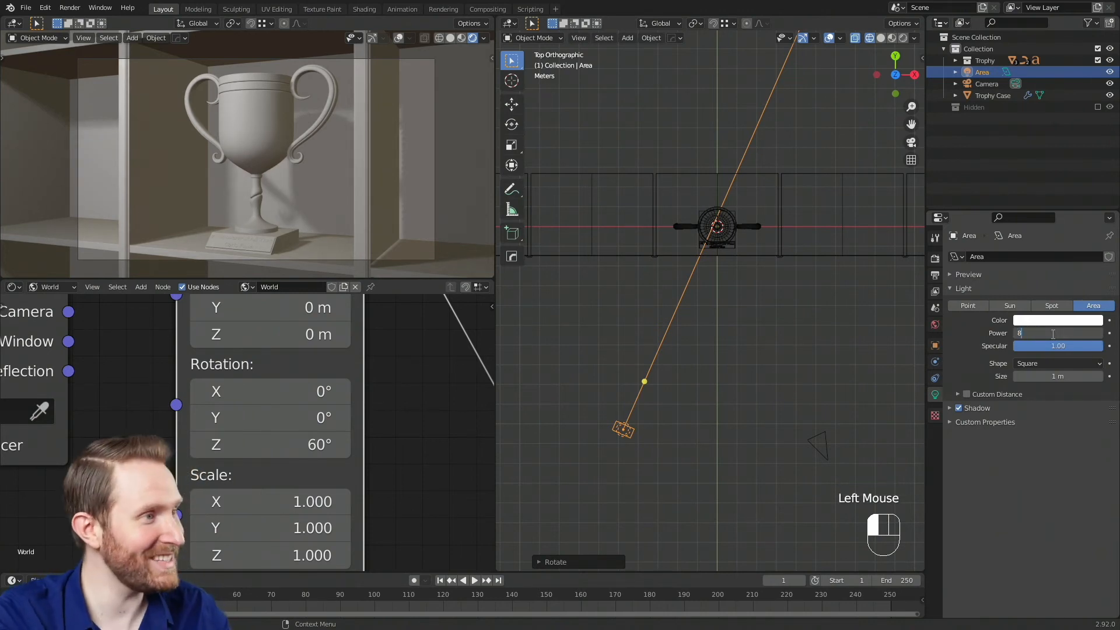
text(60)
key(Return)
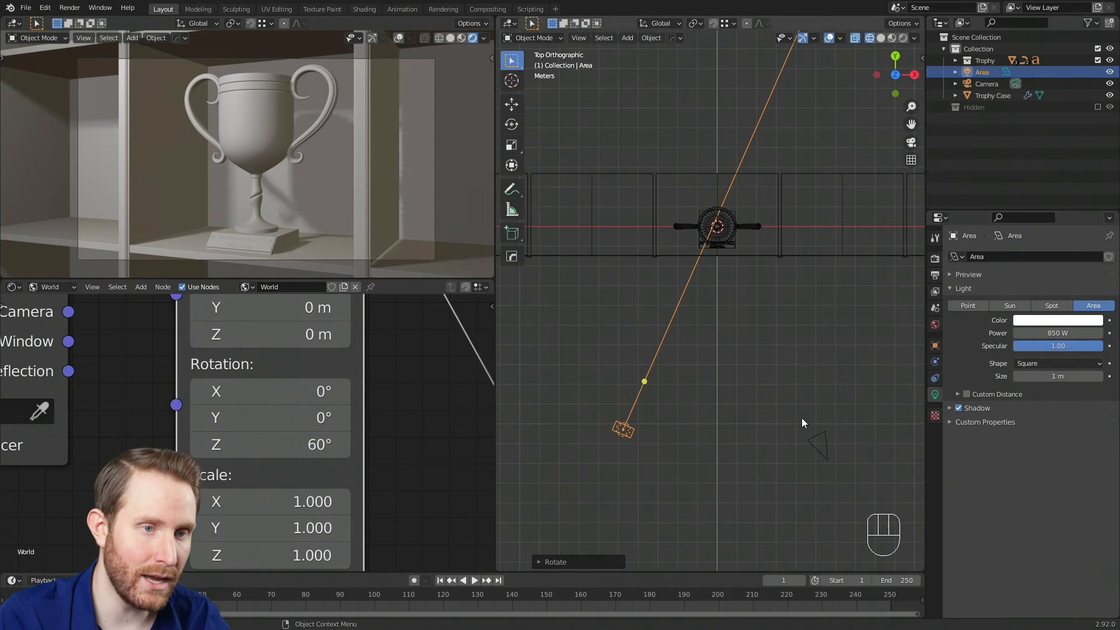
- Expand the area light's shadow settings and set the shadow clip start to 0.25 m, after trying 0.2 m and 5.2 m
click(950, 407)
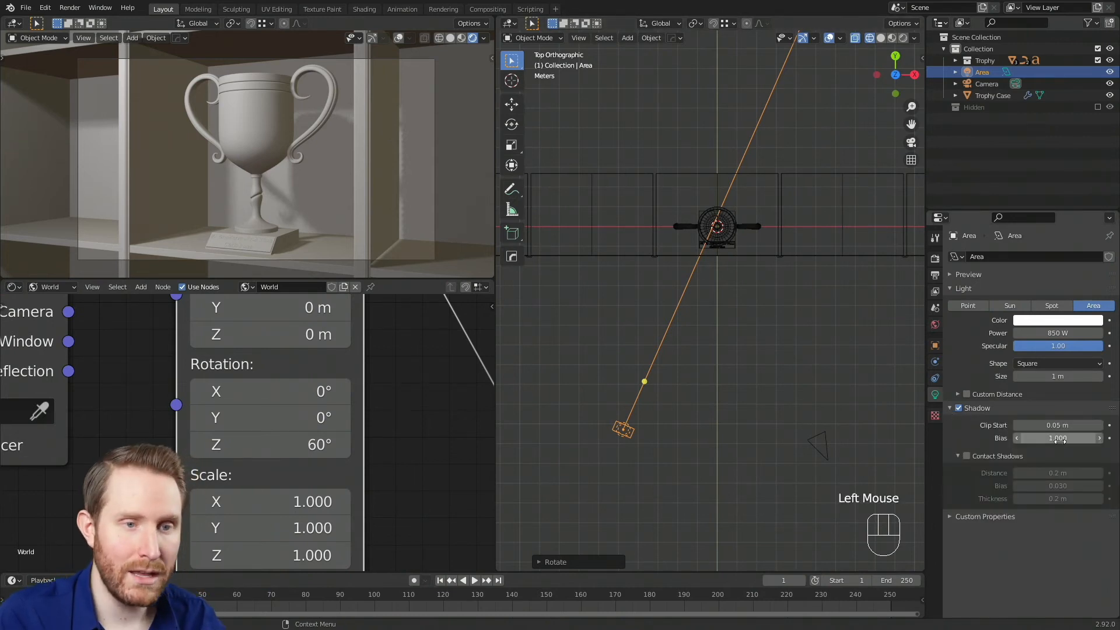
double_click(1048, 424)
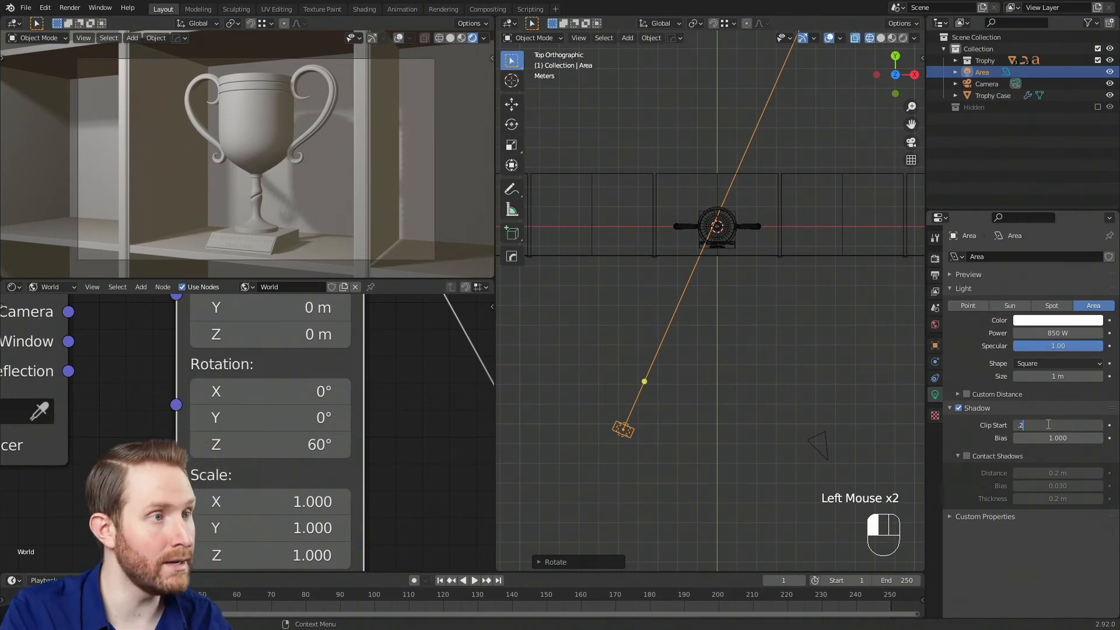
key(Return)
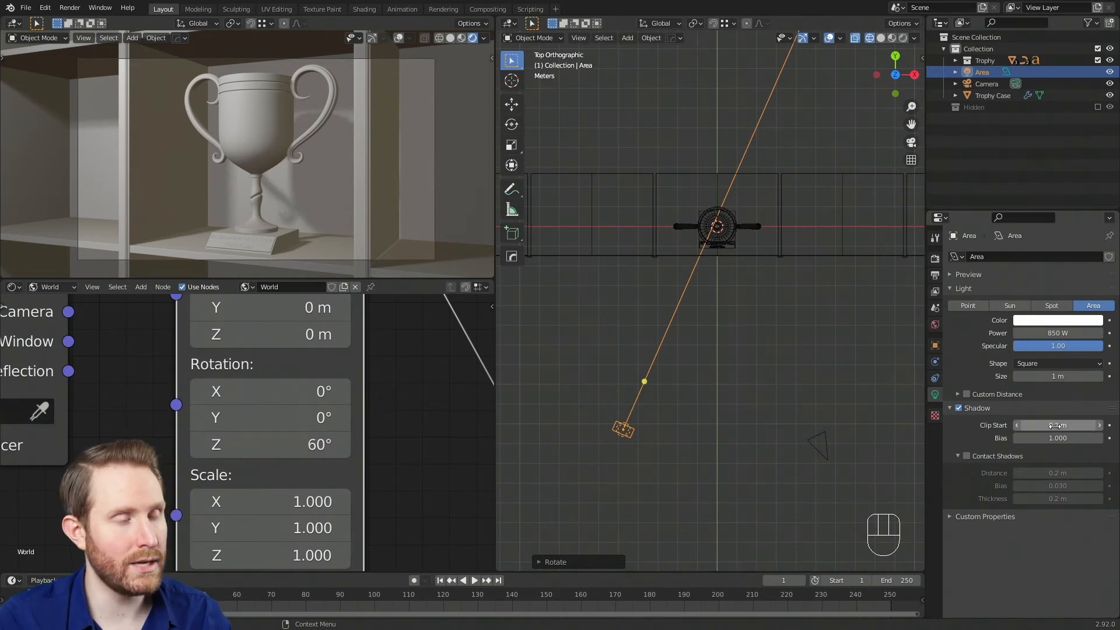
drag(1048, 424, 1077, 424)
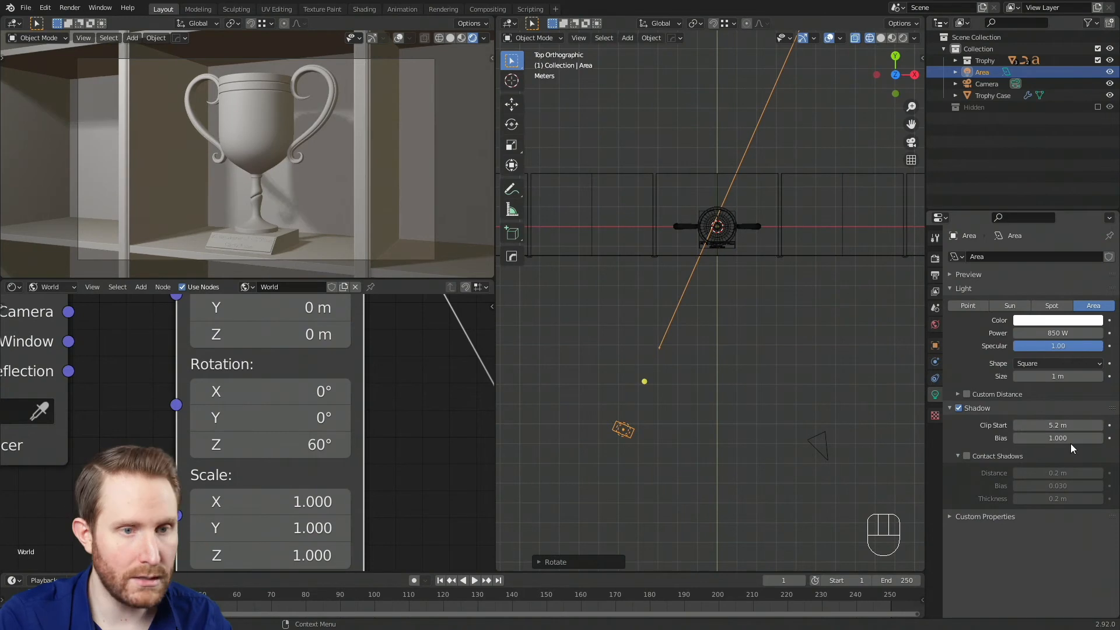
click(1060, 426)
key(Return)
click(1059, 435)
click(1054, 425)
click(1053, 425)
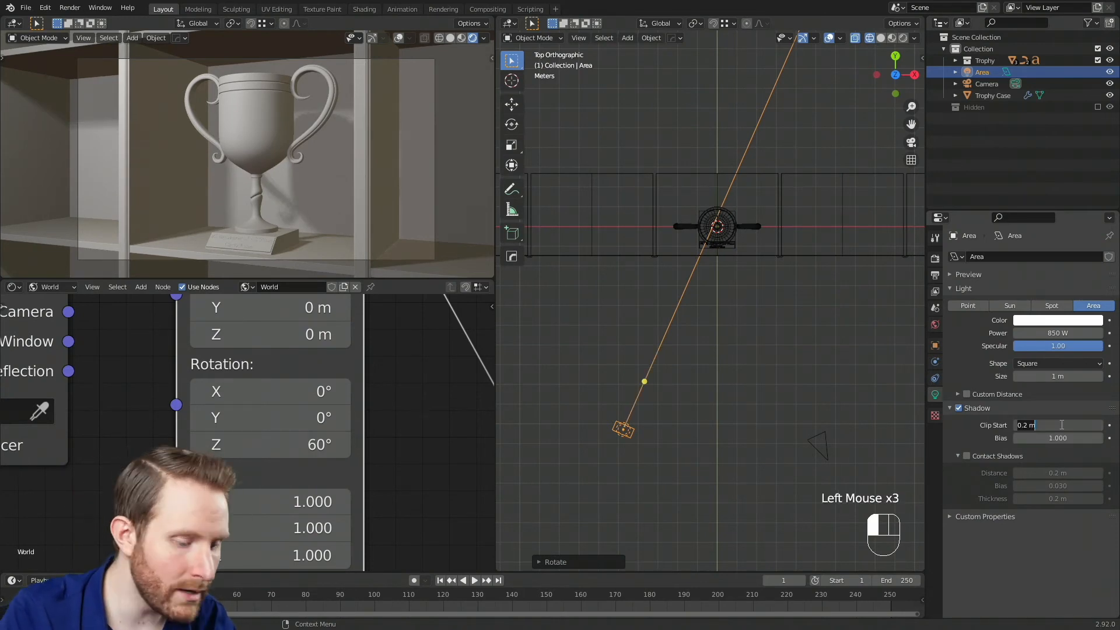
key(Escape)
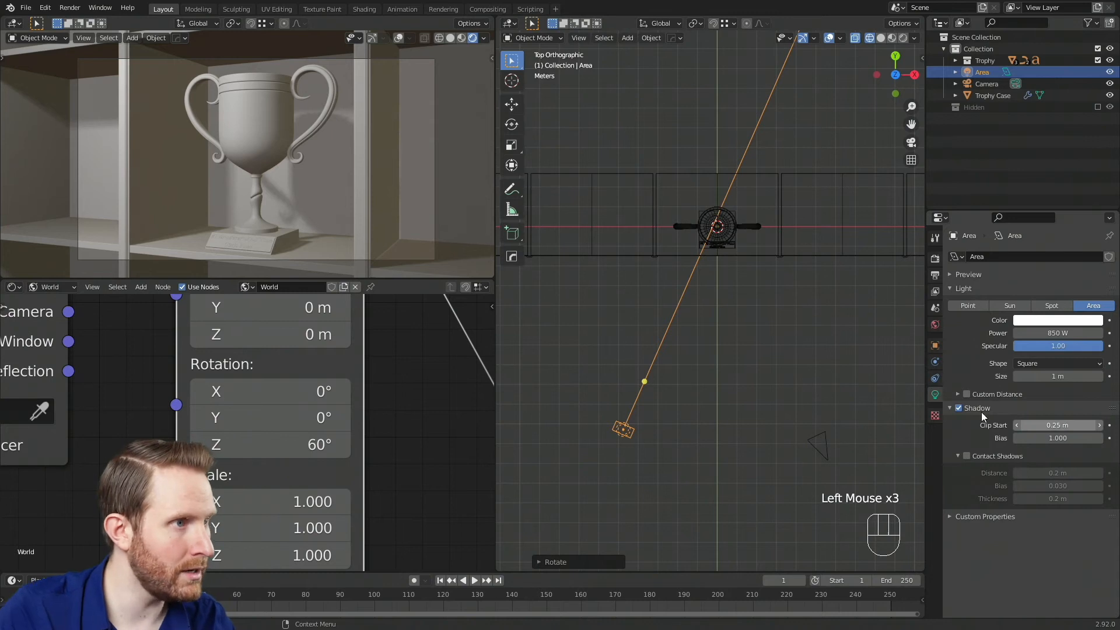
- Examine the rendered shadows closely, especially where the trophy's base meets the shelf
scroll(414, 171, up, 1)
shift+middle_drag(414, 171, 338, 141)
scroll(338, 142, up, 3)
scroll(354, 173, down, 3)
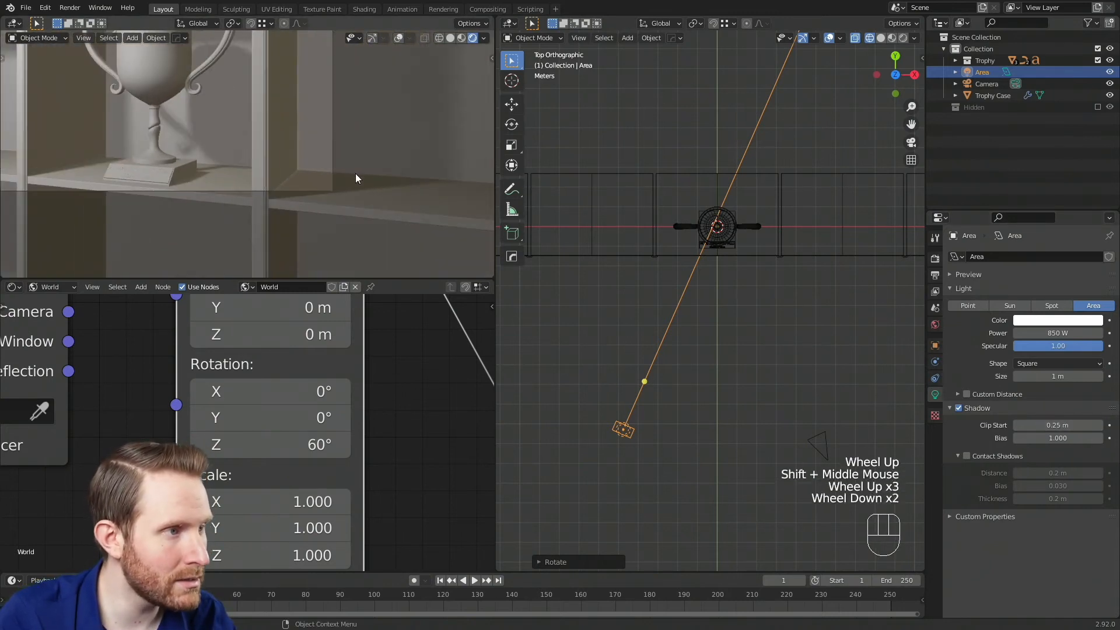
shift+middle_drag(225, 110, 314, 142)
scroll(291, 148, up, 2)
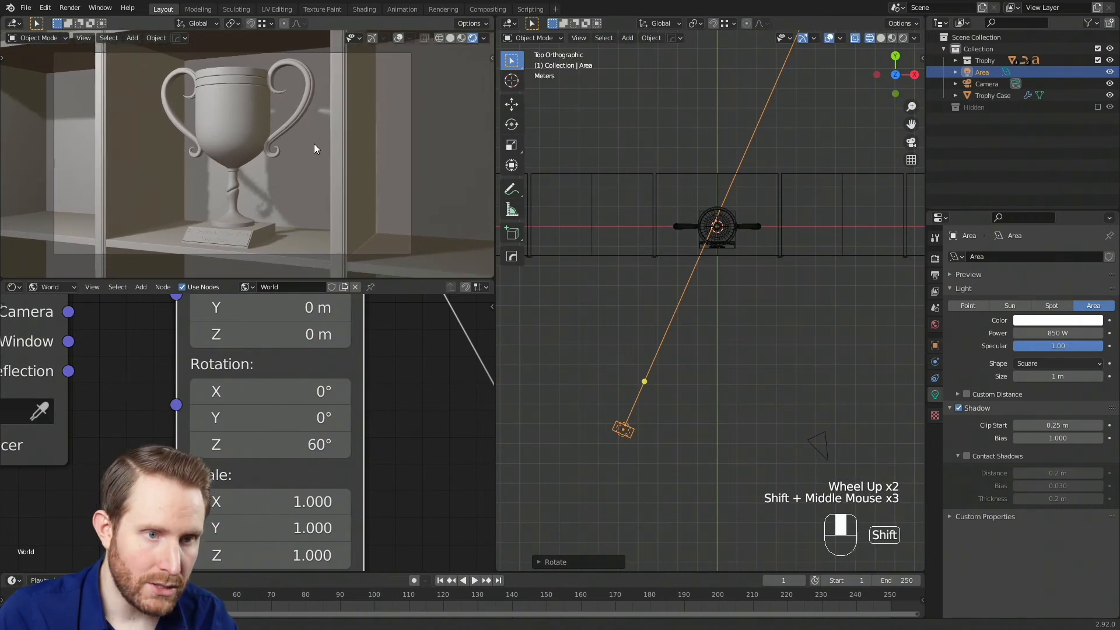
scroll(313, 138, up, 3)
scroll(276, 146, up, 2)
shift+middle_drag(288, 204, 280, 142)
scroll(280, 142, up, 6)
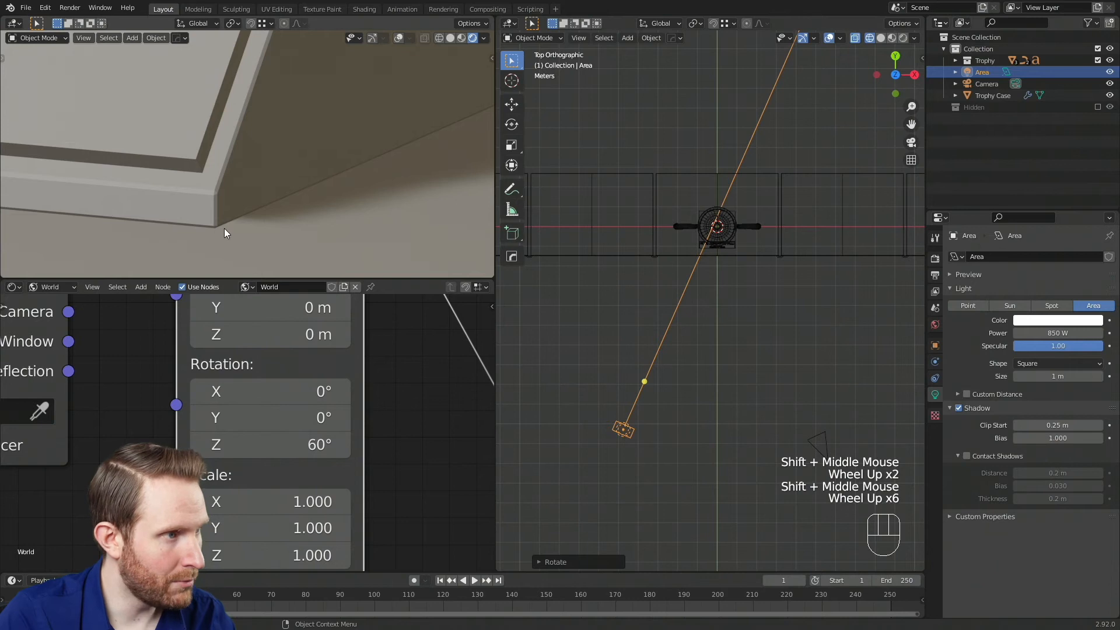
scroll(345, 211, down, 2)
shift+middle_drag(344, 211, 282, 169)
scroll(303, 209, up, 2)
scroll(307, 211, down, 3)
scroll(289, 148, up, 3)
scroll(289, 152, down, 4)
scroll(281, 164, up, 2)
scroll(282, 169, down, 1)
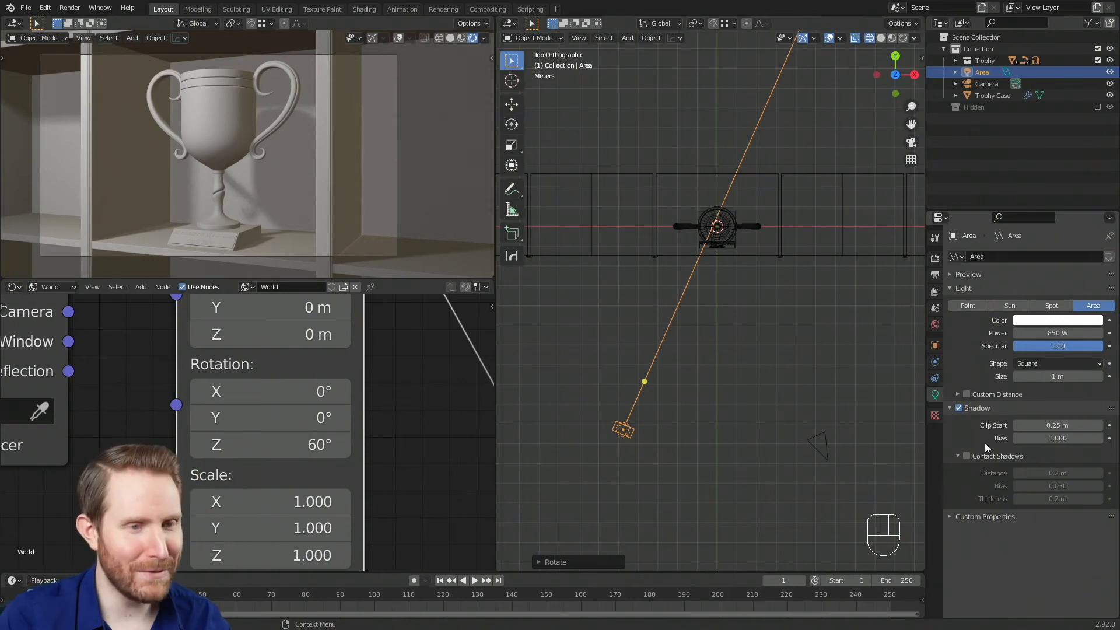
- Enable contact shadows for the area light, toggling them to compare the shadow at the trophy's base
scroll(366, 159, up, 3)
shift+middle_drag(444, 192, 328, 157)
scroll(334, 107, up, 3)
scroll(328, 156, up, 1)
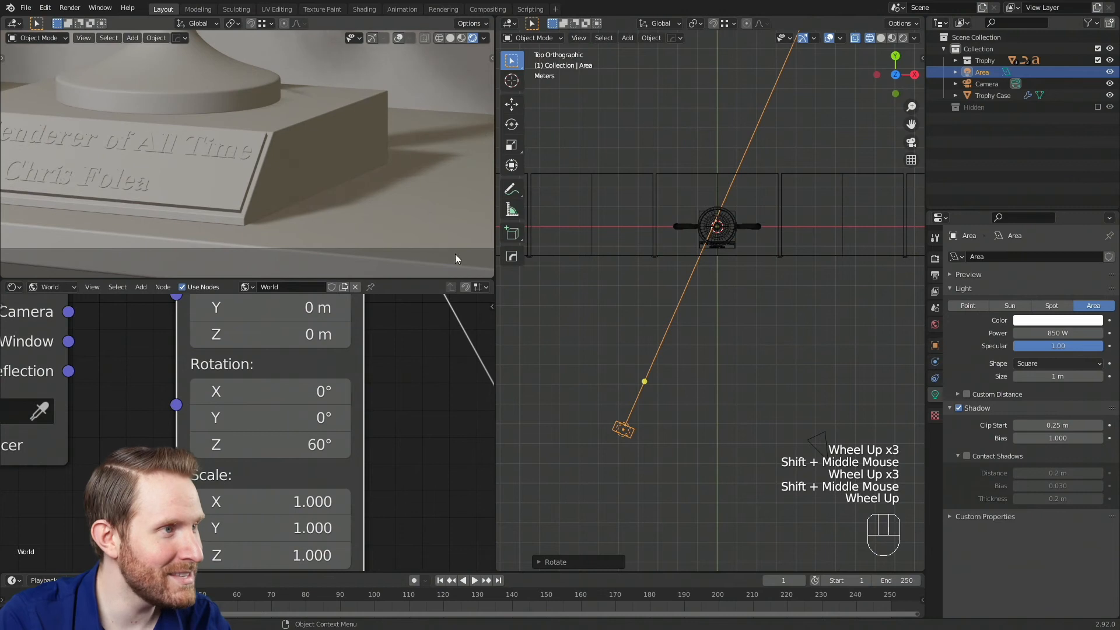
click(966, 456)
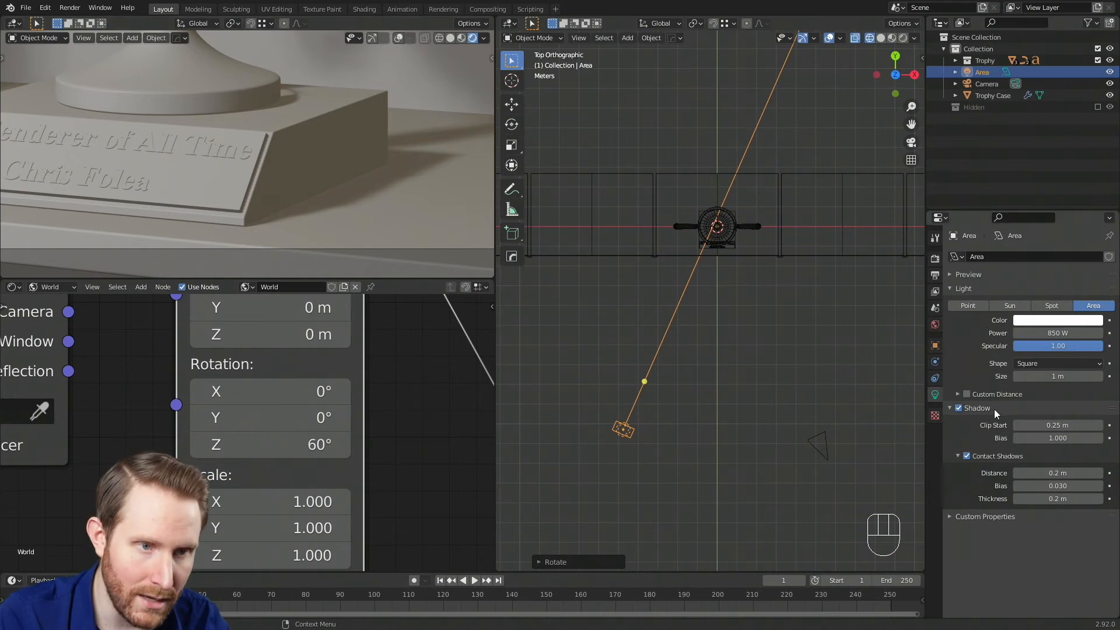
click(964, 457)
click(964, 456)
click(964, 457)
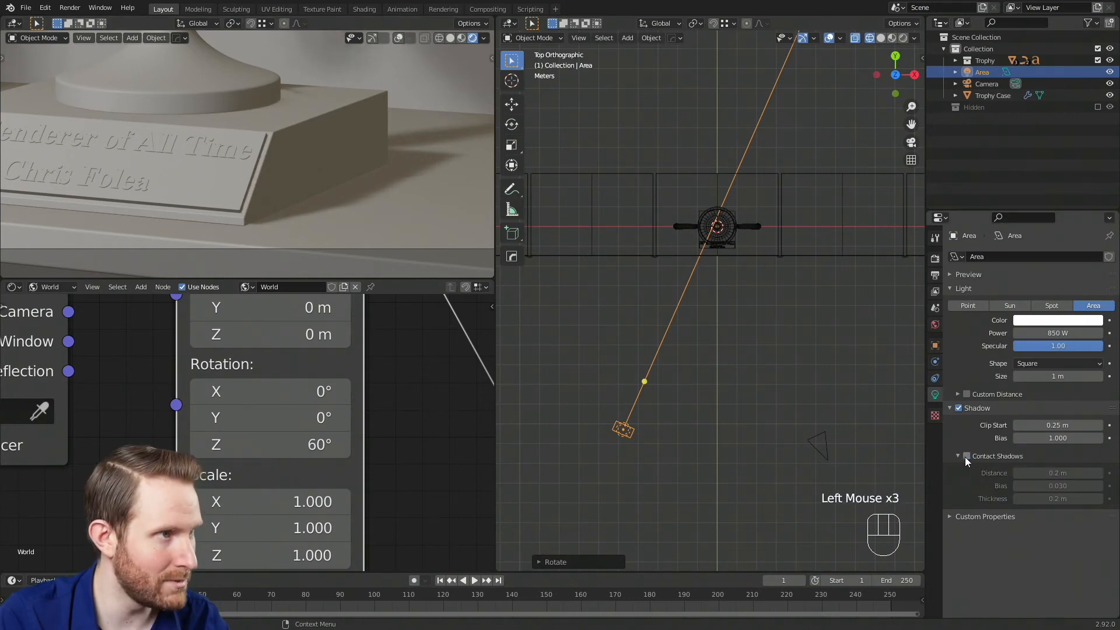
click(965, 456)
click(965, 456)
click(965, 456)
- Check the contact shadows around the trophy's base, then bring the whole trophy back into the camera view
scroll(263, 122, down, 3)
shift+middle_drag(263, 122, 282, 142)
scroll(274, 145, up, 3)
scroll(286, 153, up, 4)
scroll(289, 162, down, 6)
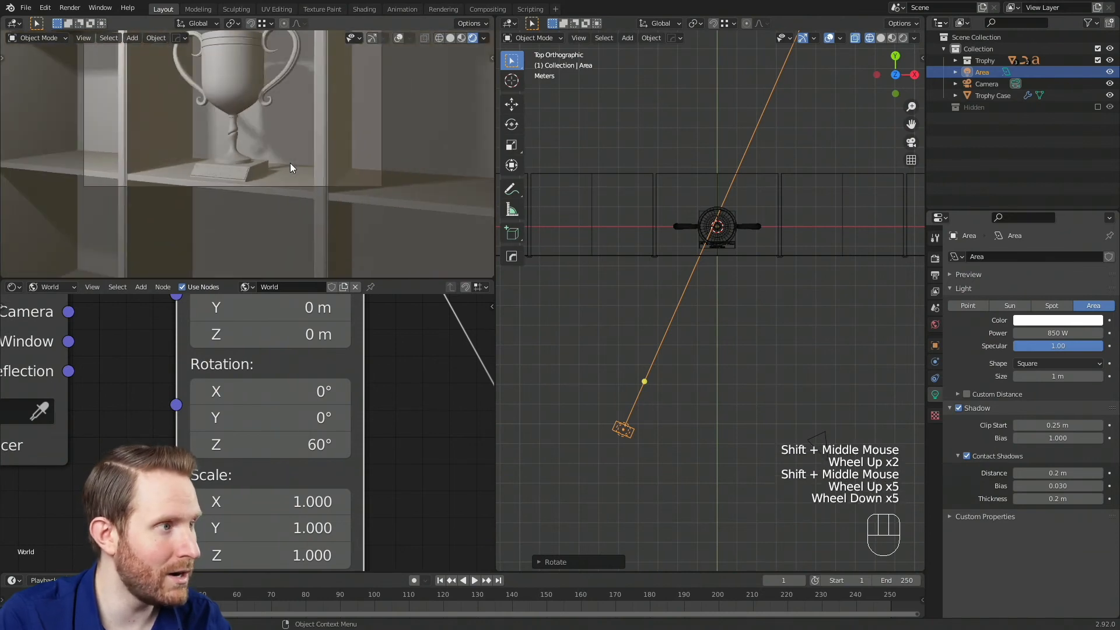
scroll(274, 137, up, 4)
mouse_move(281, 131)
shift+middle_down()
mouse_move(279, 153)
mouse_move(285, 141)
shift+middle_up()
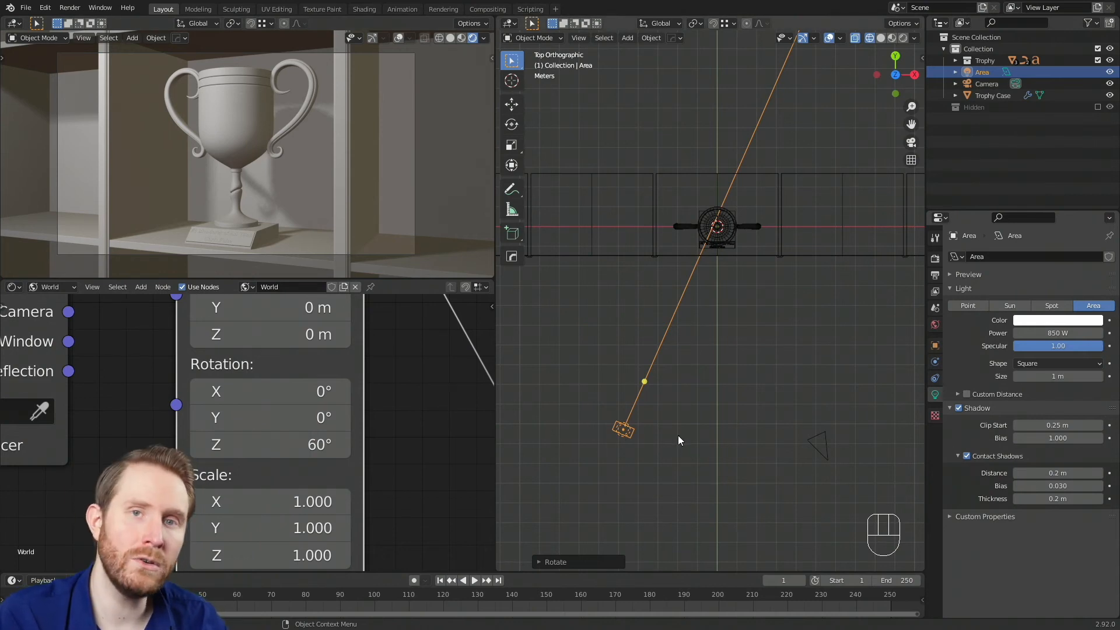
- Scale the area light up to about three times its size to soften the trophy's shadows
key(s)
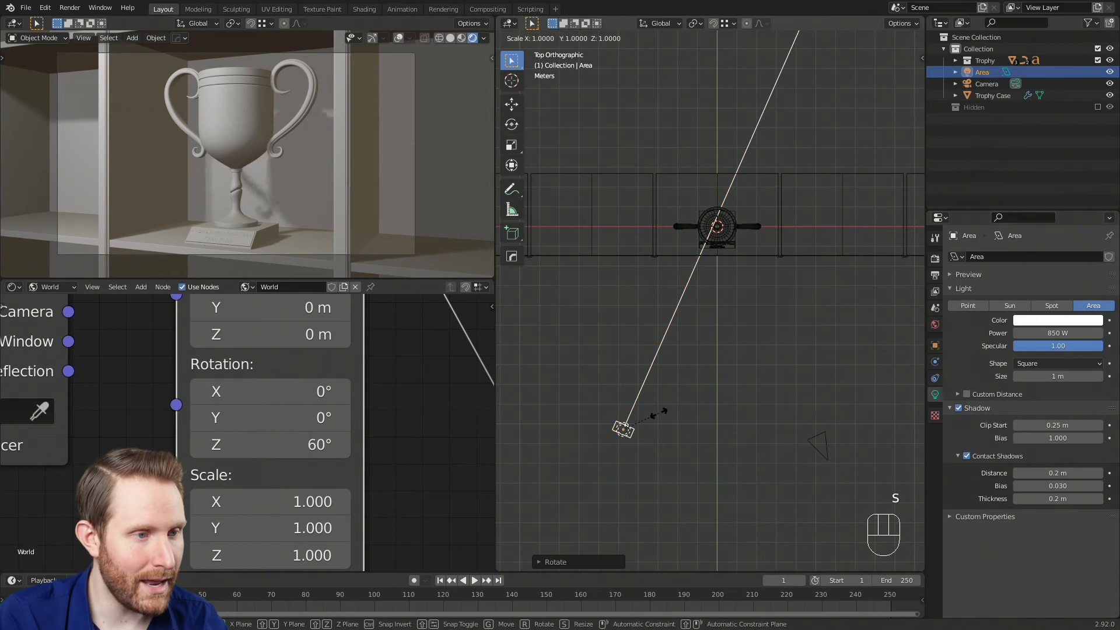
click(695, 405)
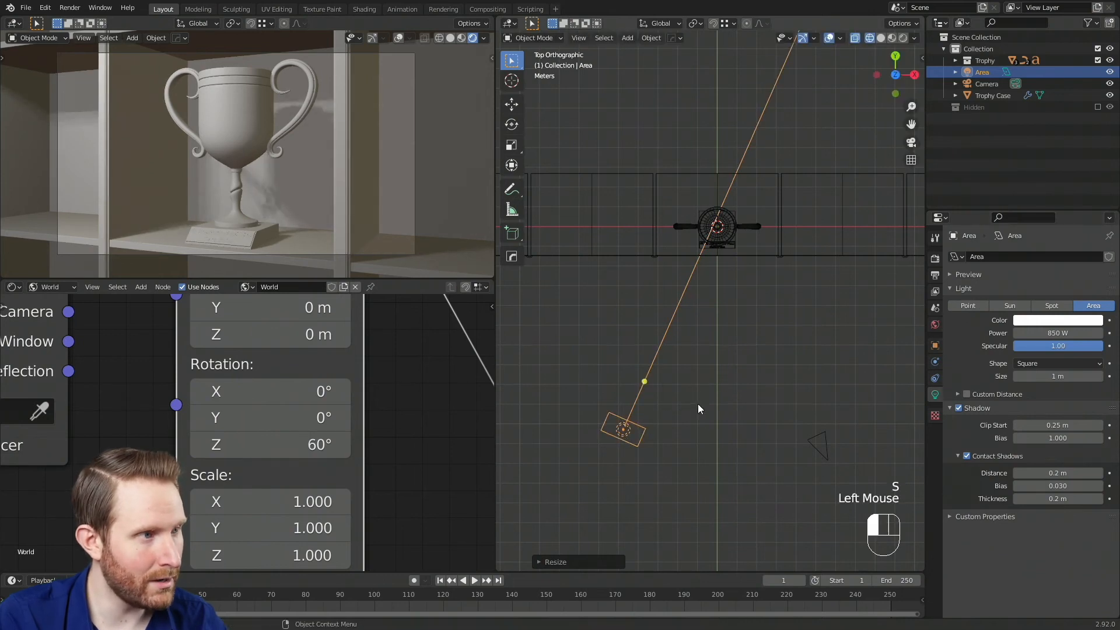
key(s)
click(730, 403)
key(s)
click(768, 393)
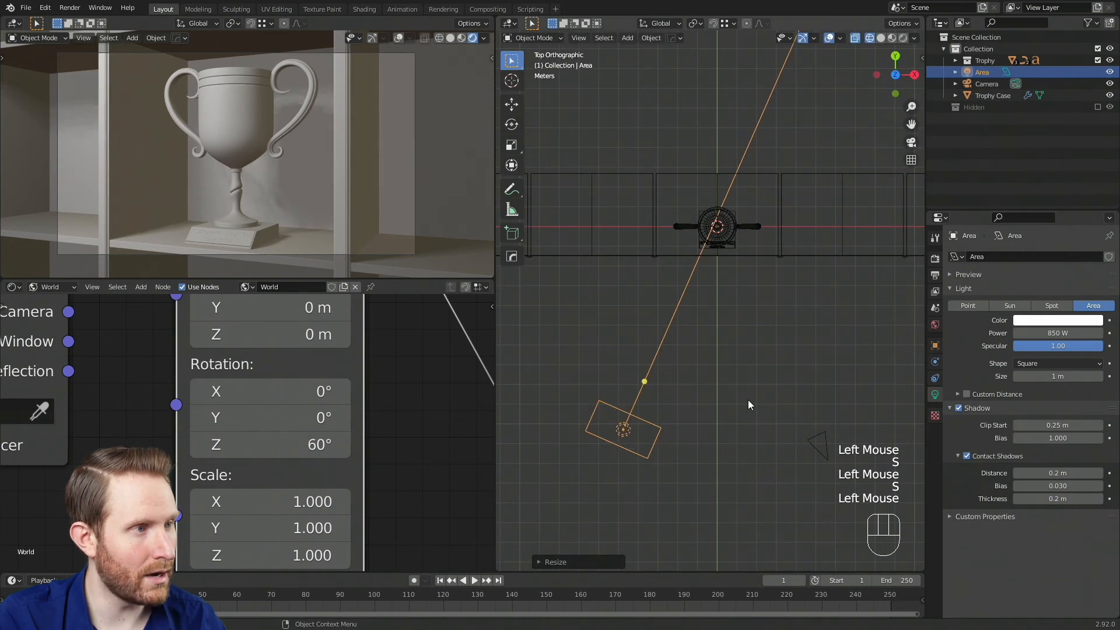
key(s)
click(776, 396)
key(s)
click(743, 401)
- Inspect the shadow behind the trophy's stem and fine-tune the area light's scale slightly smaller
scroll(289, 95, up, 1)
shift+middle_drag(289, 95, 300, 208)
scroll(275, 167, up, 2)
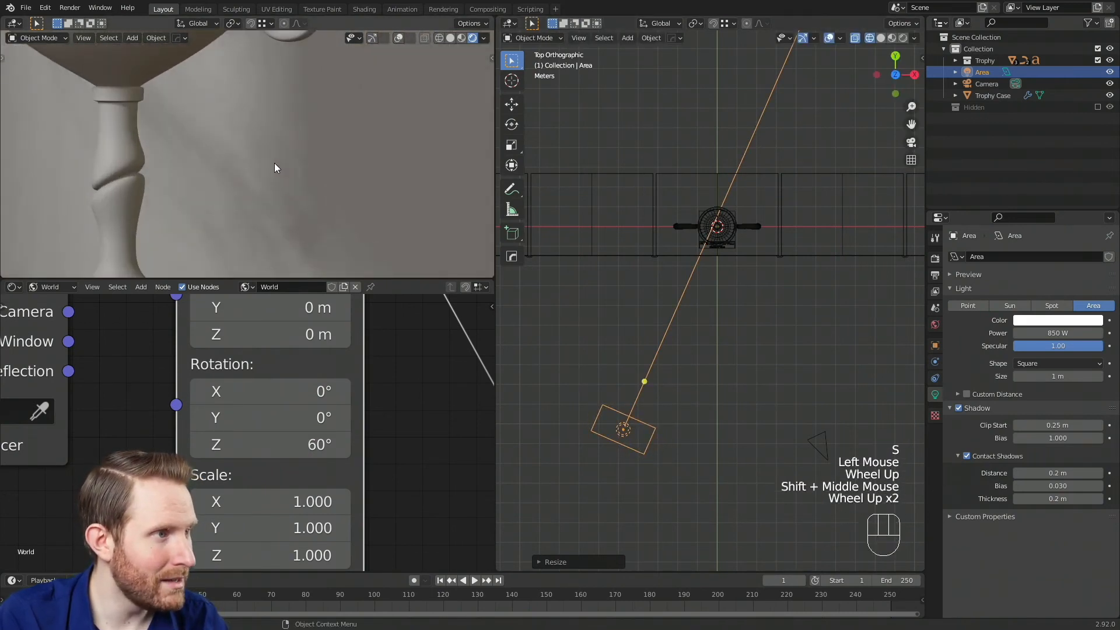
scroll(276, 96, down, 3)
scroll(267, 162, up, 2)
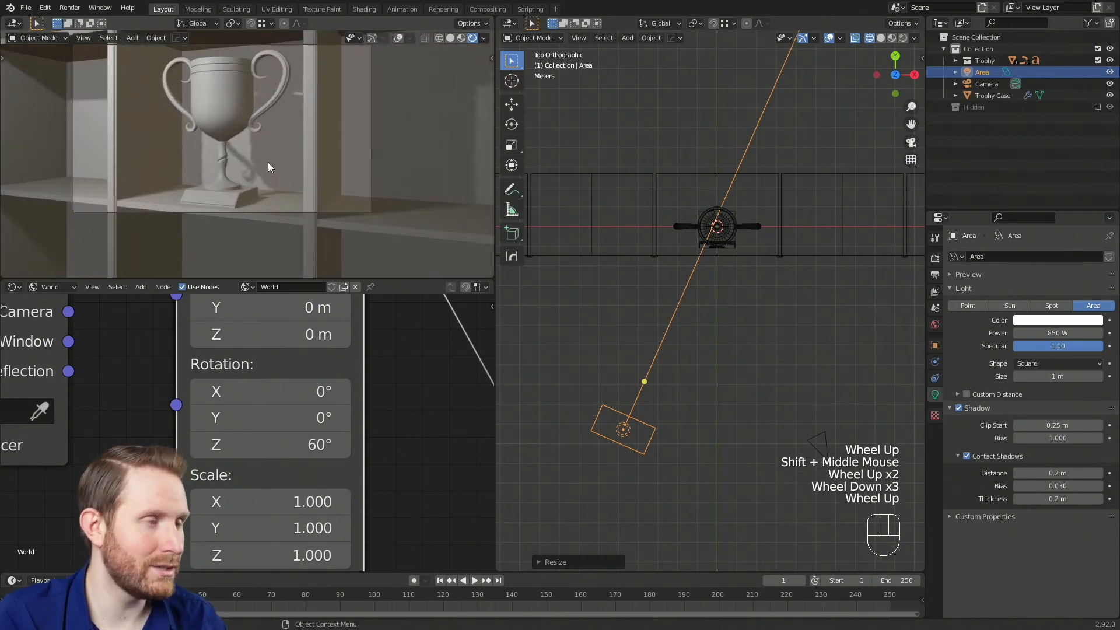
shift+middle_drag(265, 149, 236, 160)
scroll(235, 160, down, 1)
key(s)
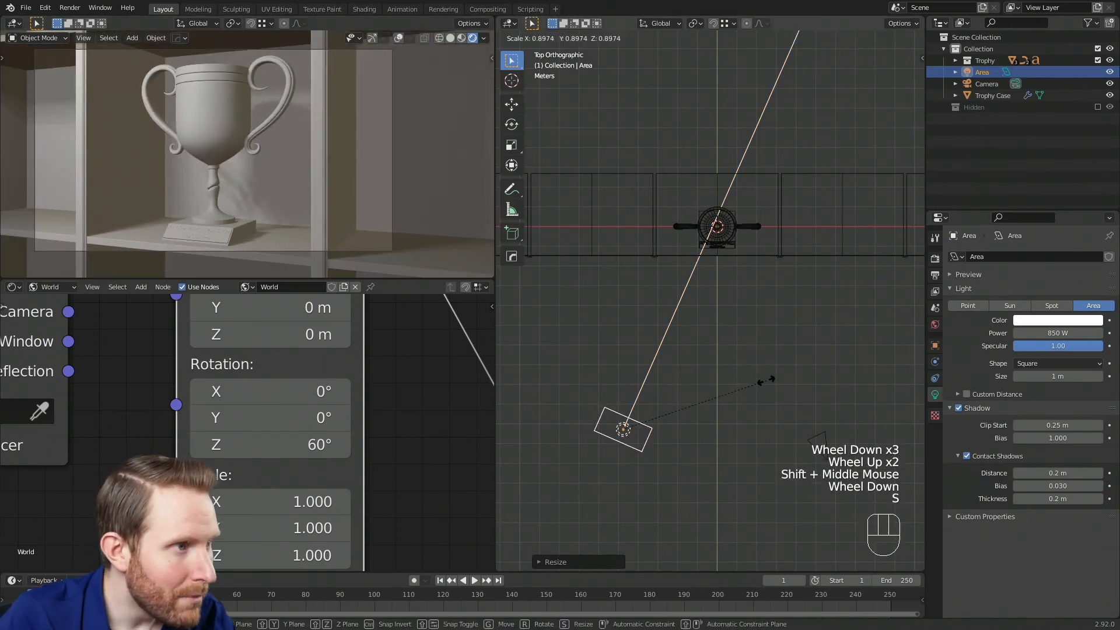
click(768, 381)
key(s)
click(754, 387)
key(s)
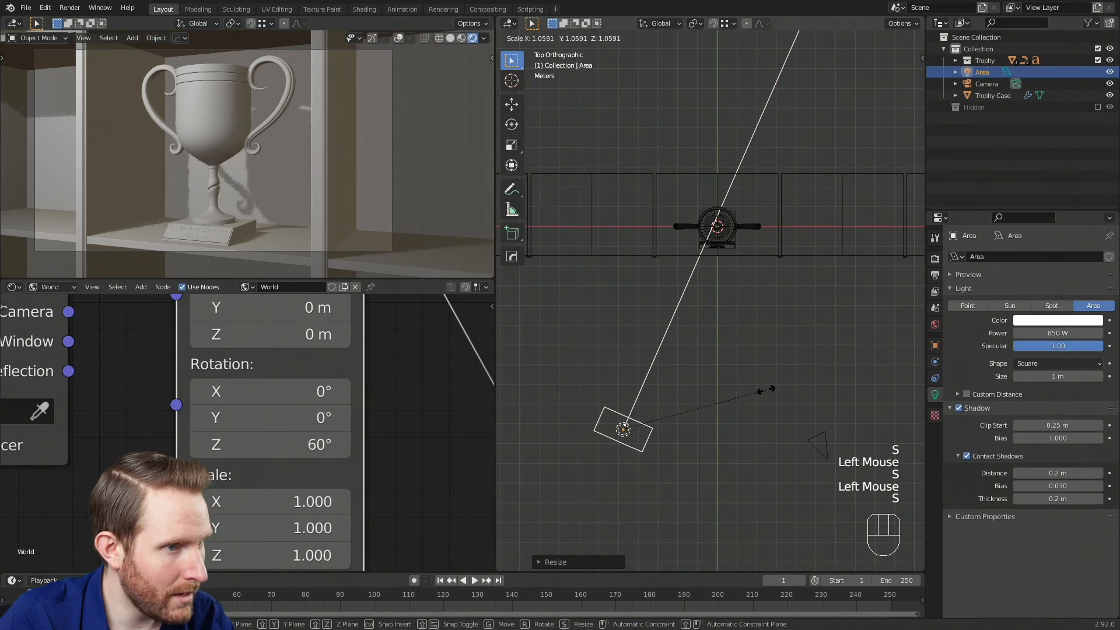
click(770, 389)
- Reframe the top view around the whole case and light, and the camera view around the trophy
scroll(745, 373, down, 2)
shift+middle_drag(745, 373, 746, 405)
scroll(251, 140, down, 1)
shift+middle_drag(250, 140, 299, 155)
scroll(270, 166, up, 2)
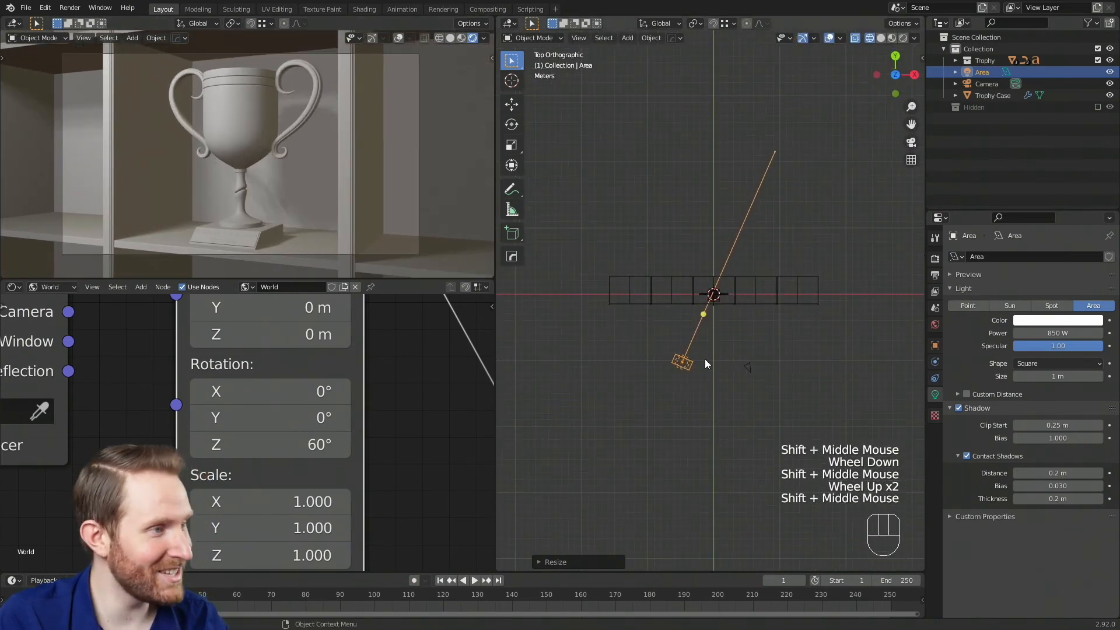
- Try drastically different area light scales to compare how soft the trophy's shadows get
key(s)
click(875, 356)
key(s)
click(764, 367)
key(s)
click(546, 340)
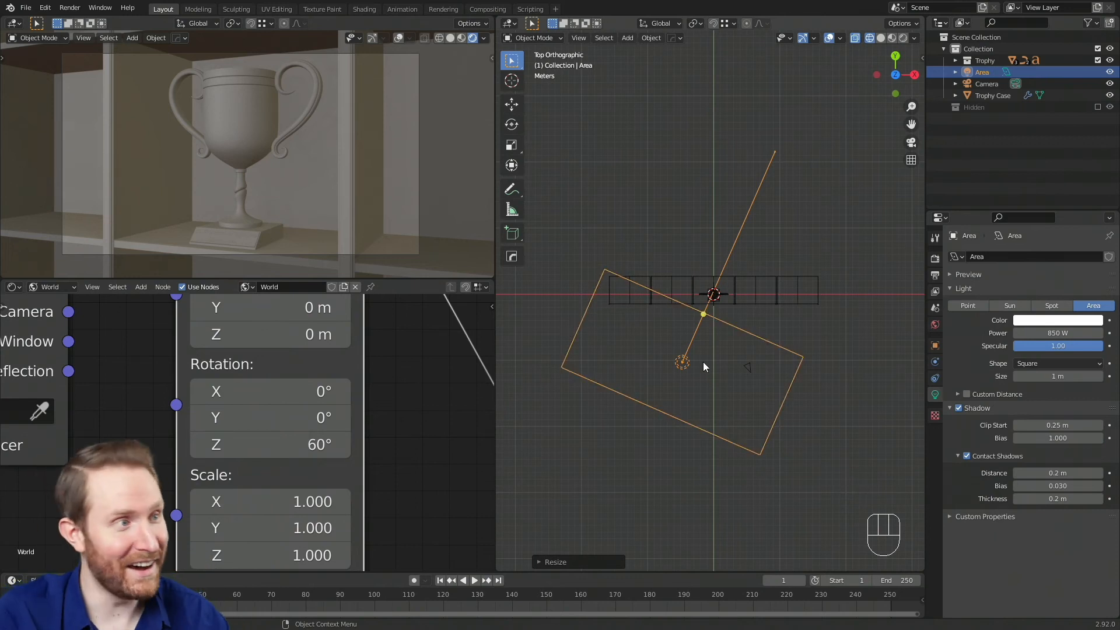
- Scale the area light back down to a small fraction of the case's width for moderately soft shadows
key(s)
click(818, 342)
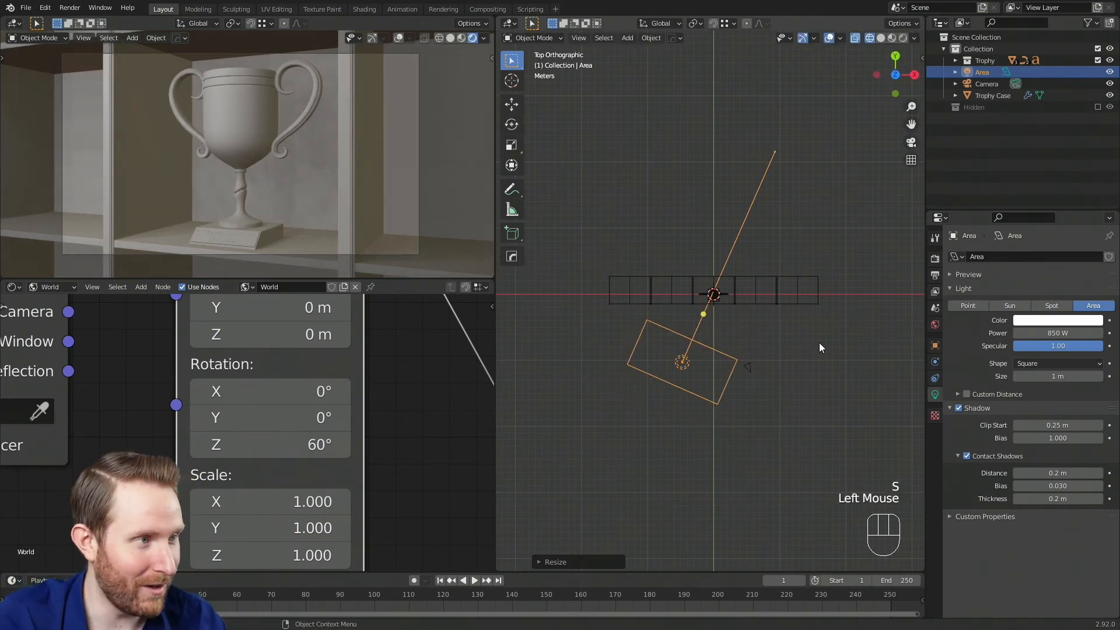
key(s)
click(751, 356)
key(s)
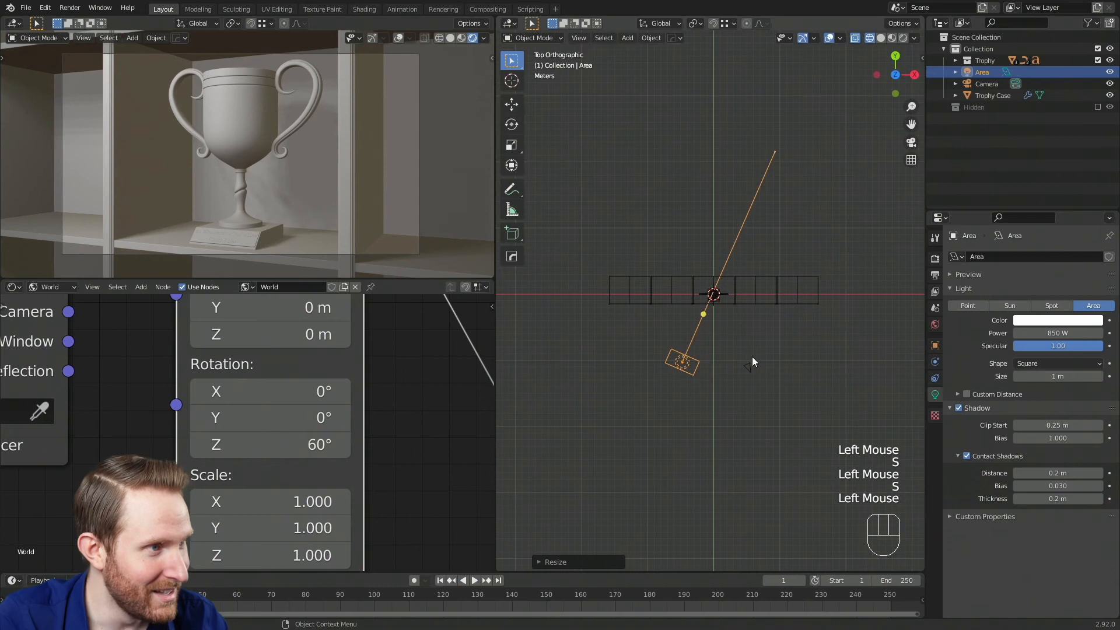
click(760, 356)
key(s)
click(799, 355)
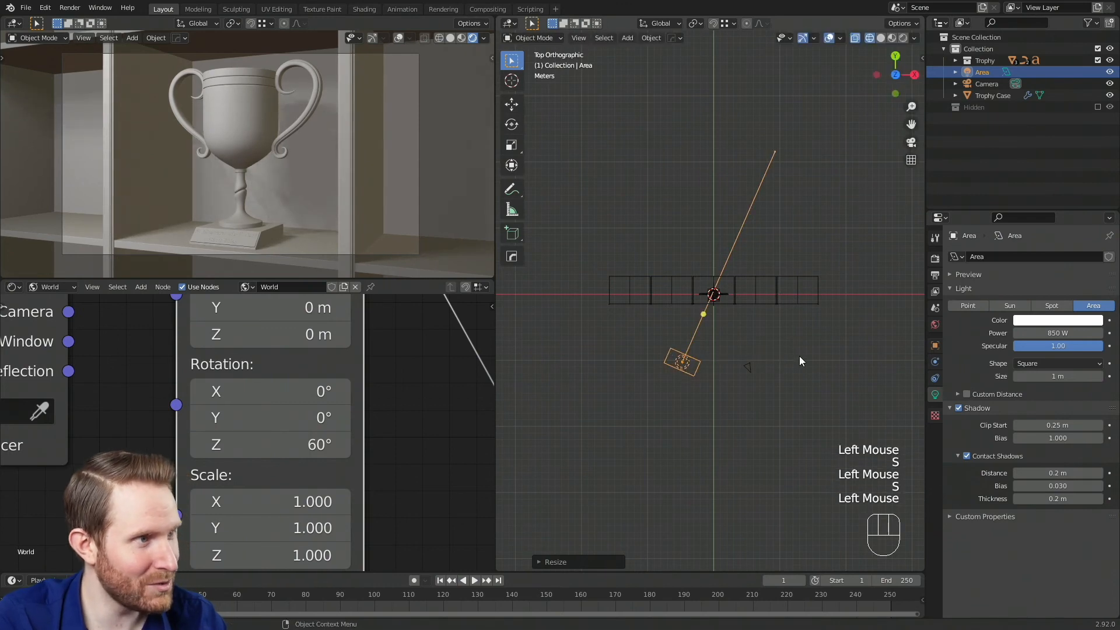
- Fine-tune the area light's scale and check the resulting trophy shadows in the camera view
shift+middle_drag(783, 358, 760, 352)
scroll(761, 353, up, 3)
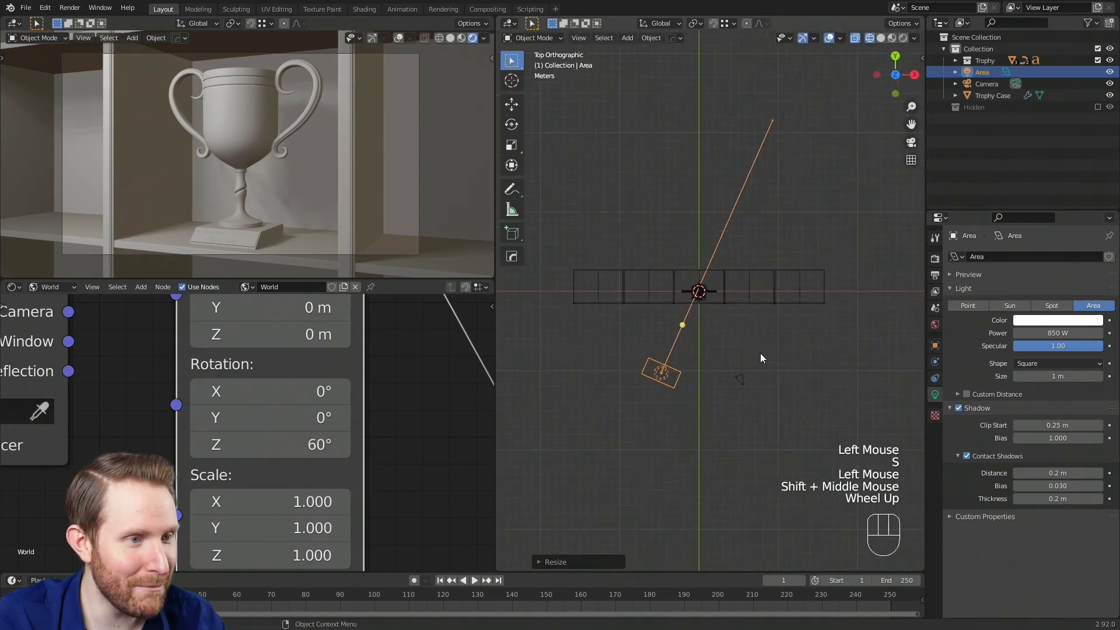
key(s)
click(761, 376)
key(s)
click(776, 379)
scroll(774, 379, down, 1)
scroll(309, 161, down, 2)
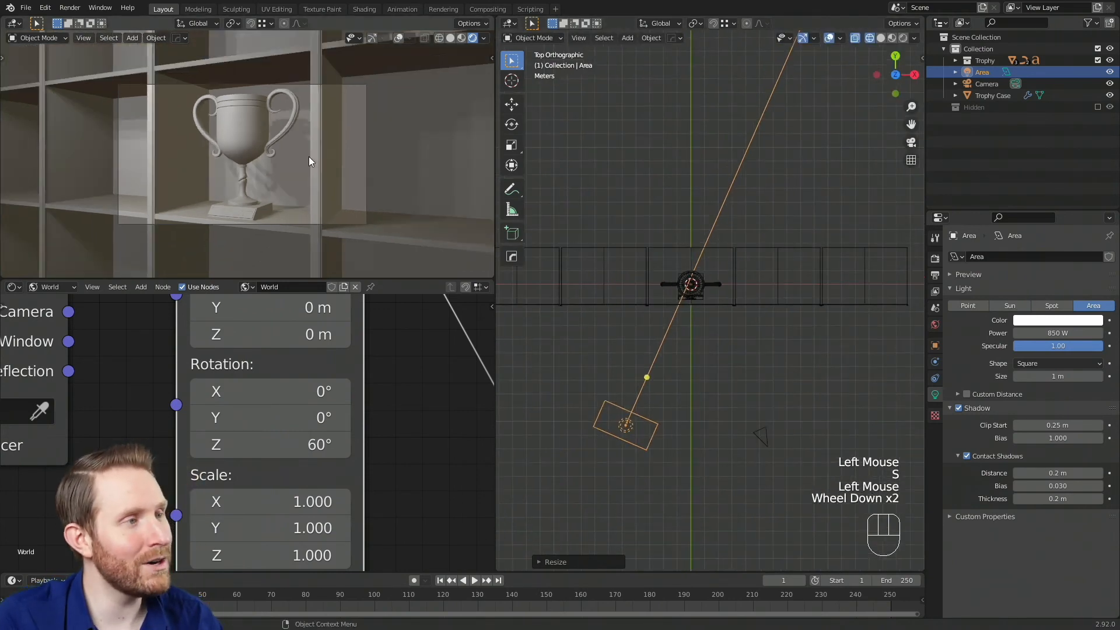
shift+middle_drag(312, 163, 347, 181)
scroll(373, 180, up, 3)
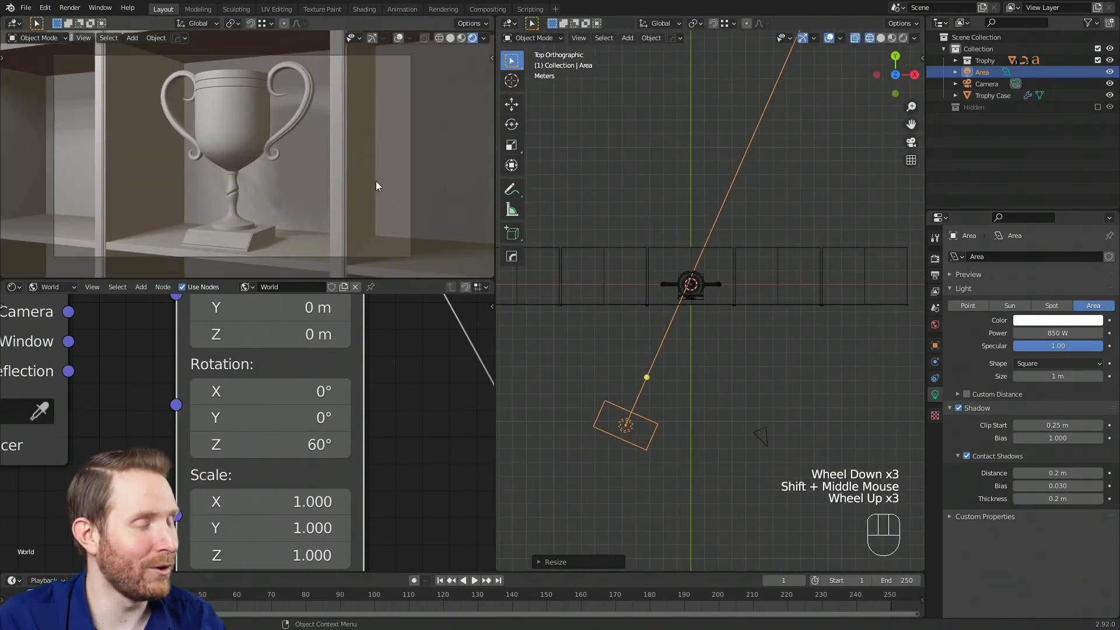
- Duplicate the area light along X to the opposite side of the trophy and rotate it about -42 degrees toward the trophy
shift+middle_drag(703, 386, 662, 369)
key(shift+d)
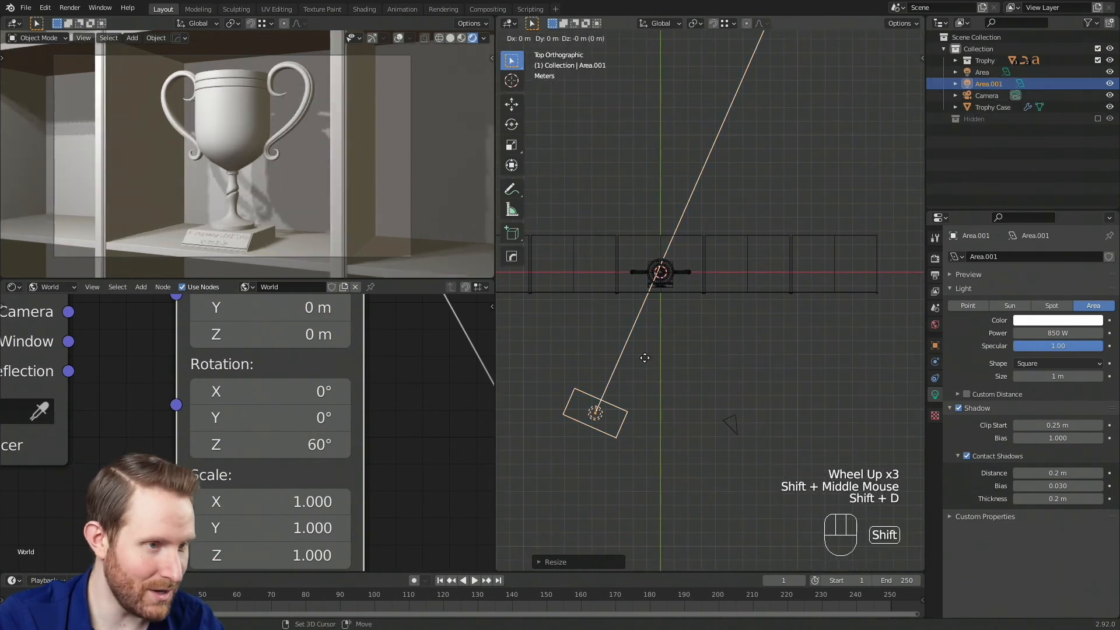
key(x)
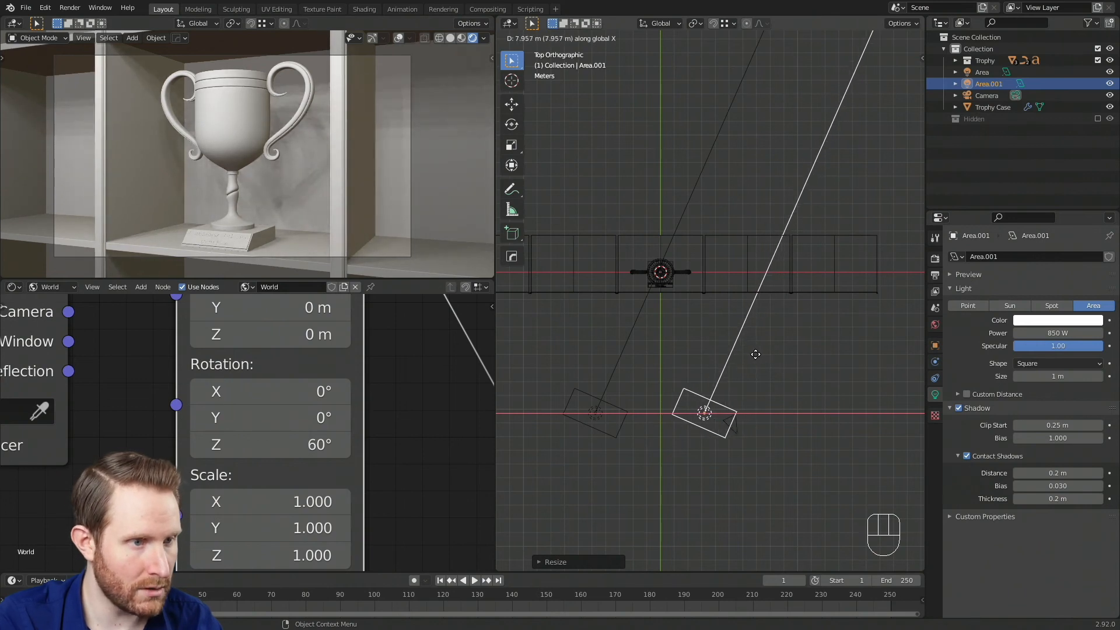
click(763, 358)
key(r)
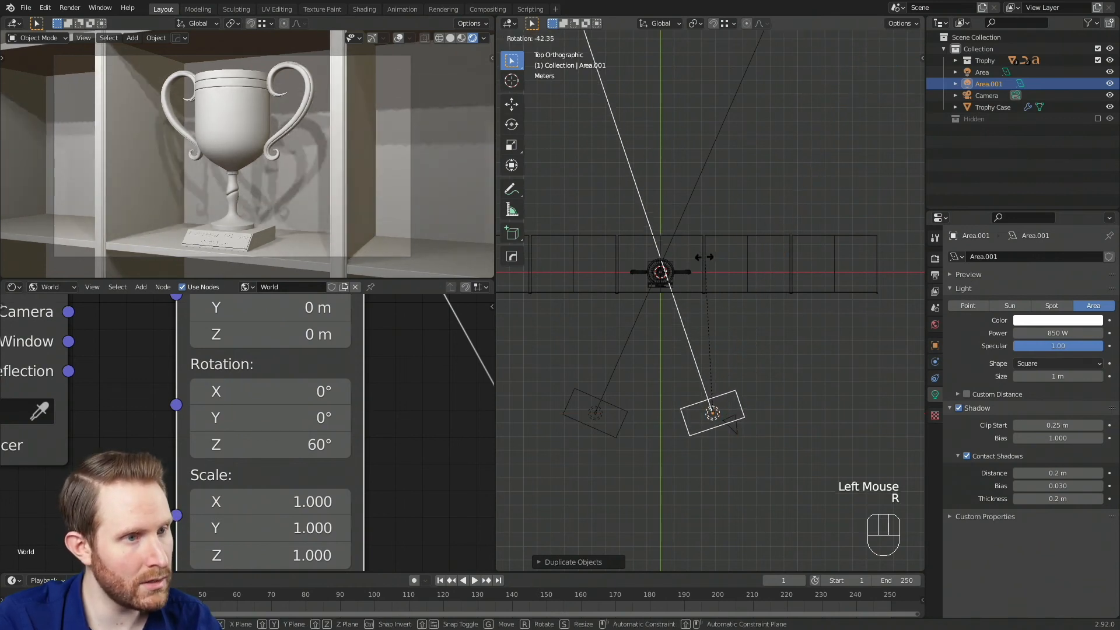
click(743, 337)
key(g)
key(x)
click(740, 462)
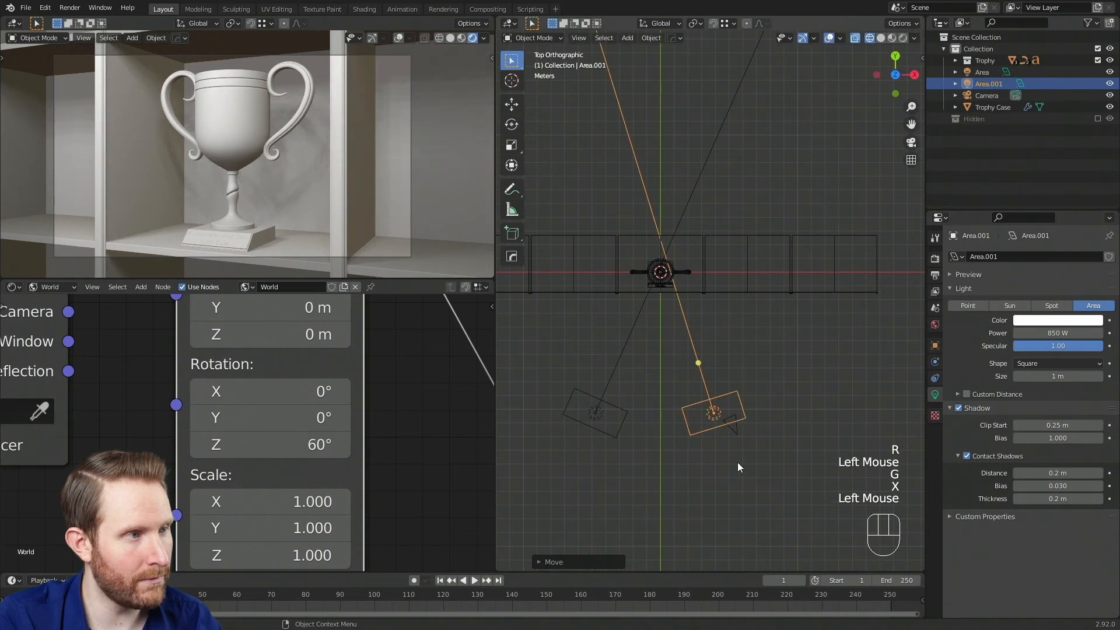
- Lower the second area light along Z by about 1.6 m and tilt it freely to aim at the trophy
middle_drag(740, 462, 752, 338)
key(g)
key(z)
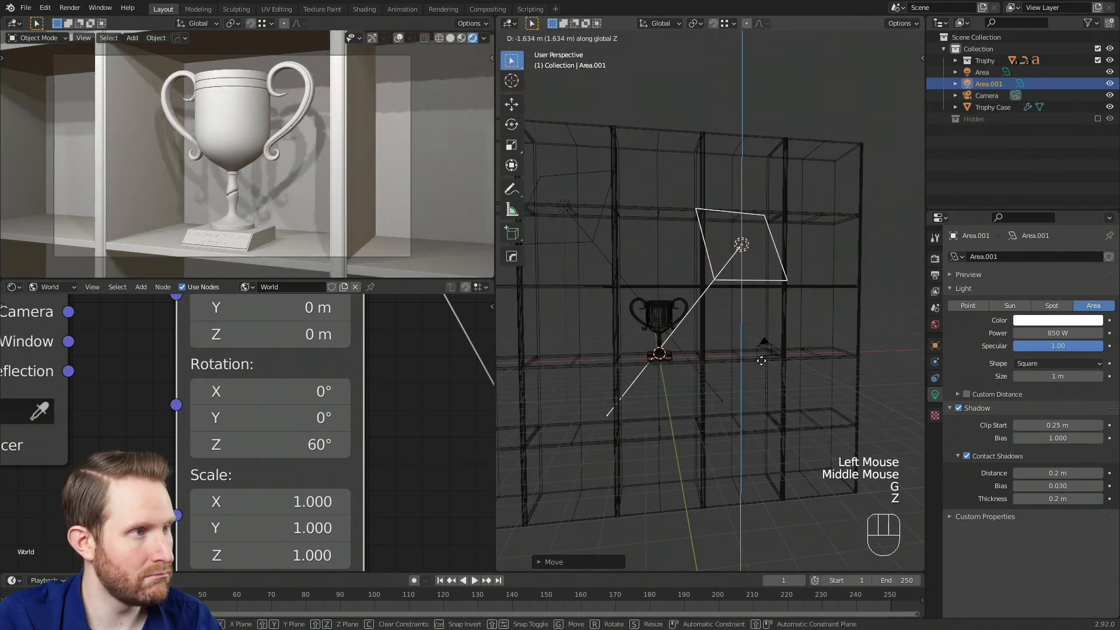
click(761, 368)
key(KP_7)
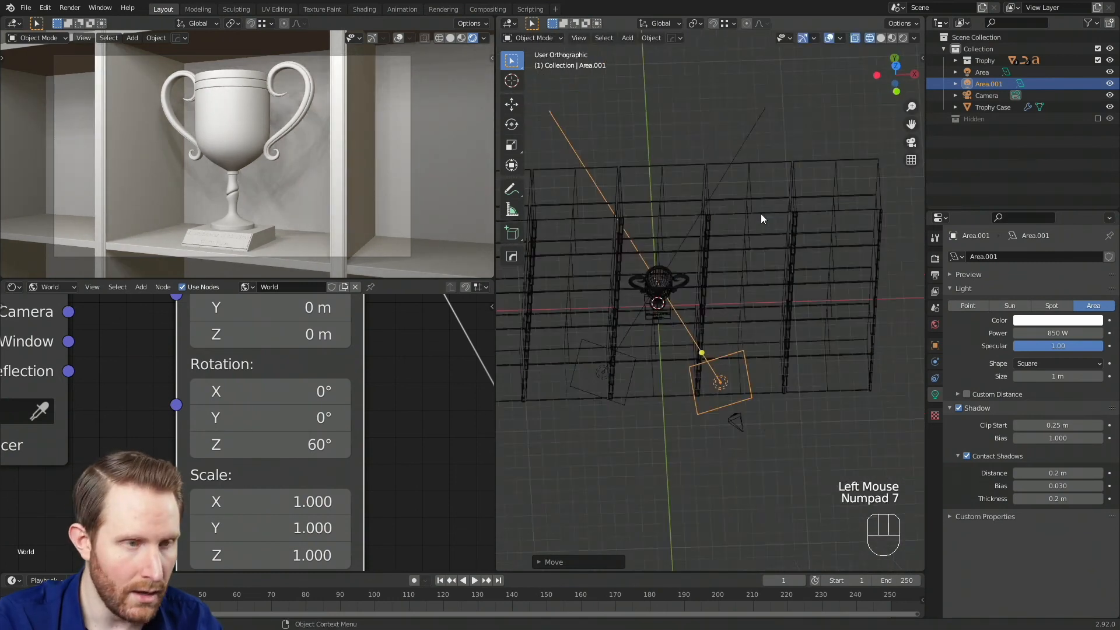
scroll(725, 291, up, 1)
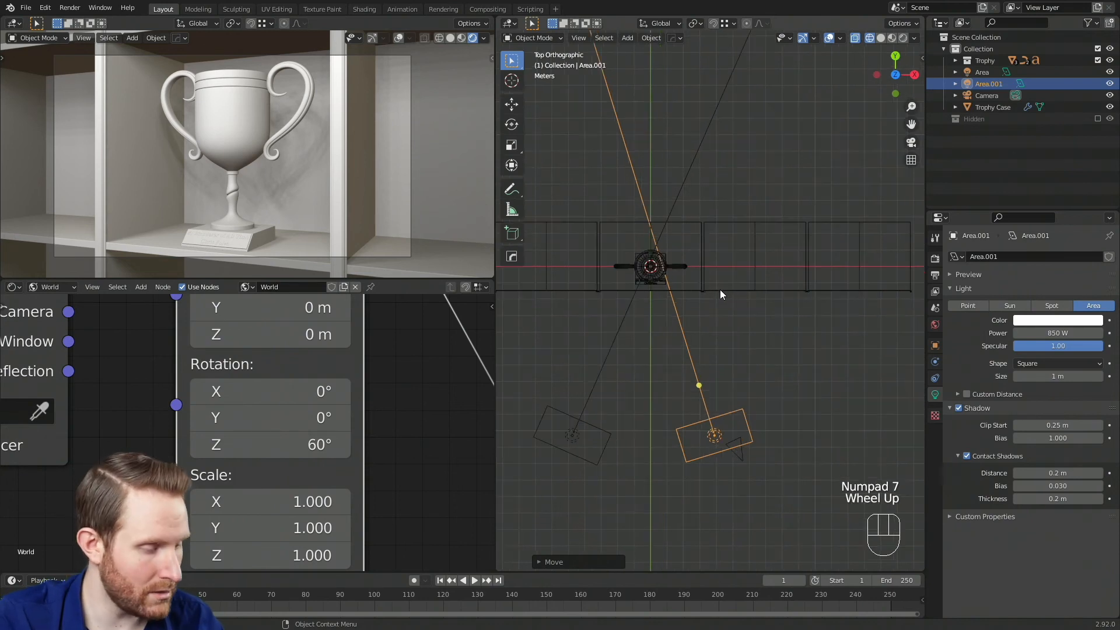
key(r)
key(r)
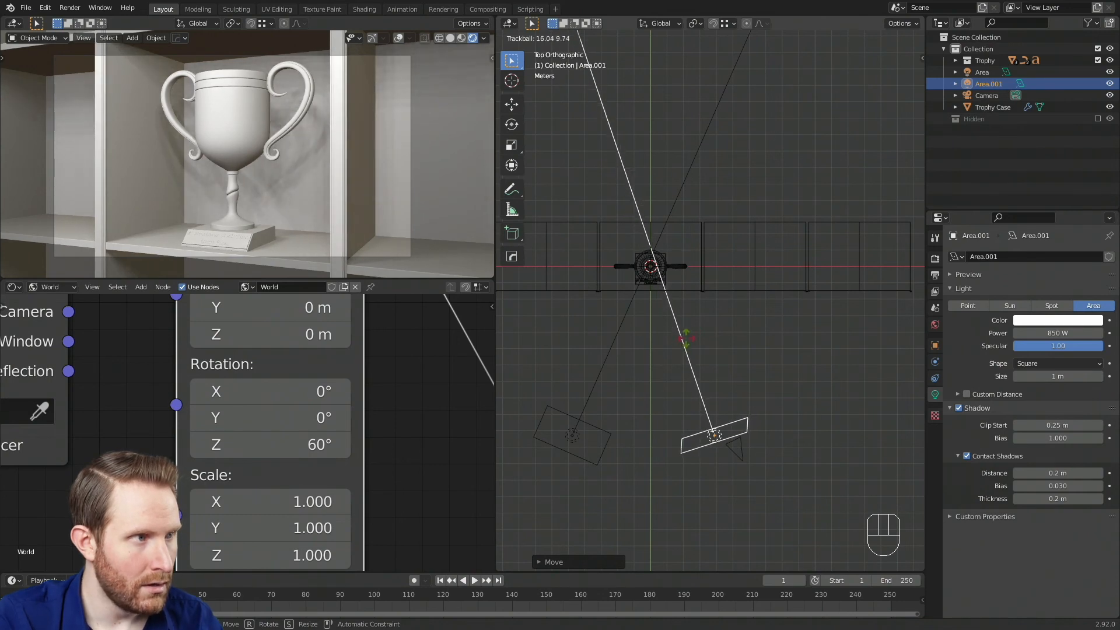
click(686, 341)
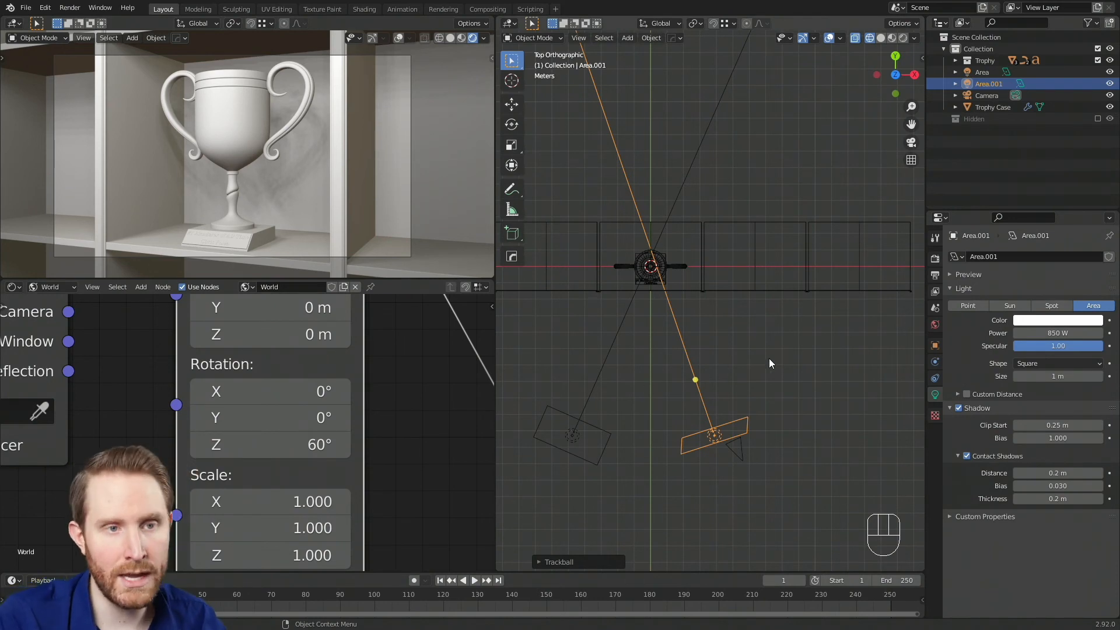
- Set the second area light's power to 225 W
click(1051, 335)
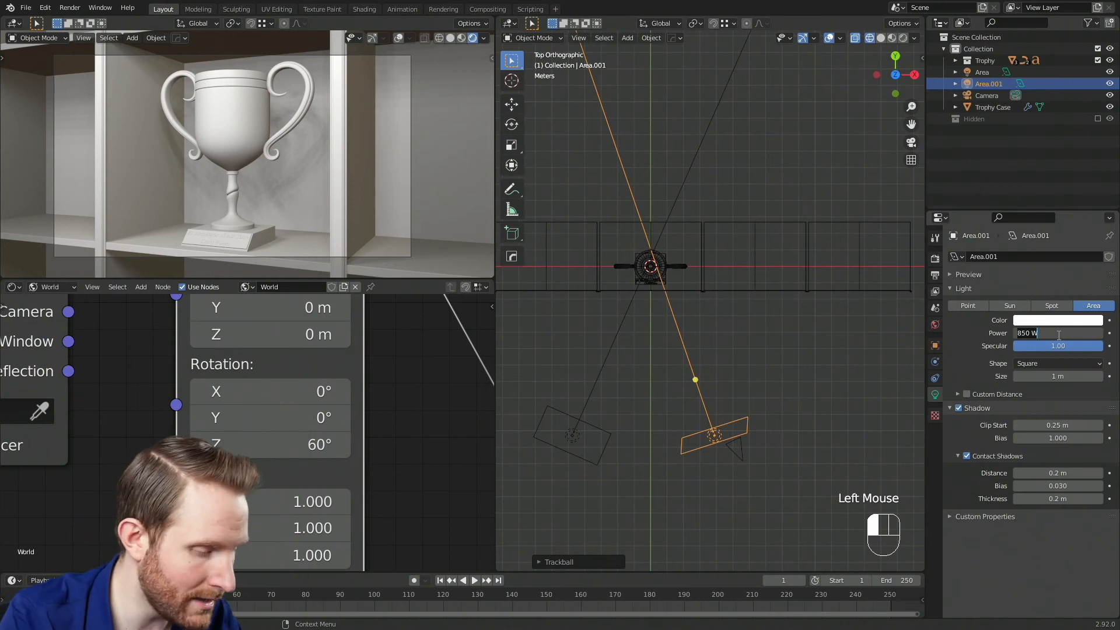
text(225)
key(Return)
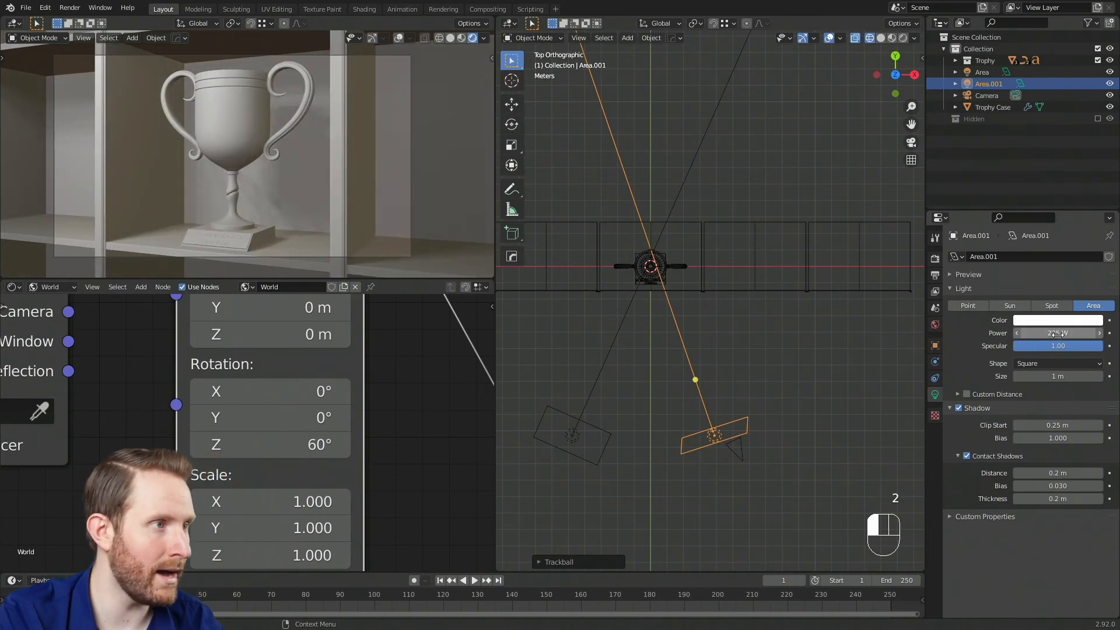
- Hide and unhide the second area light repeatedly to compare the trophy with and without its fill
key(h)
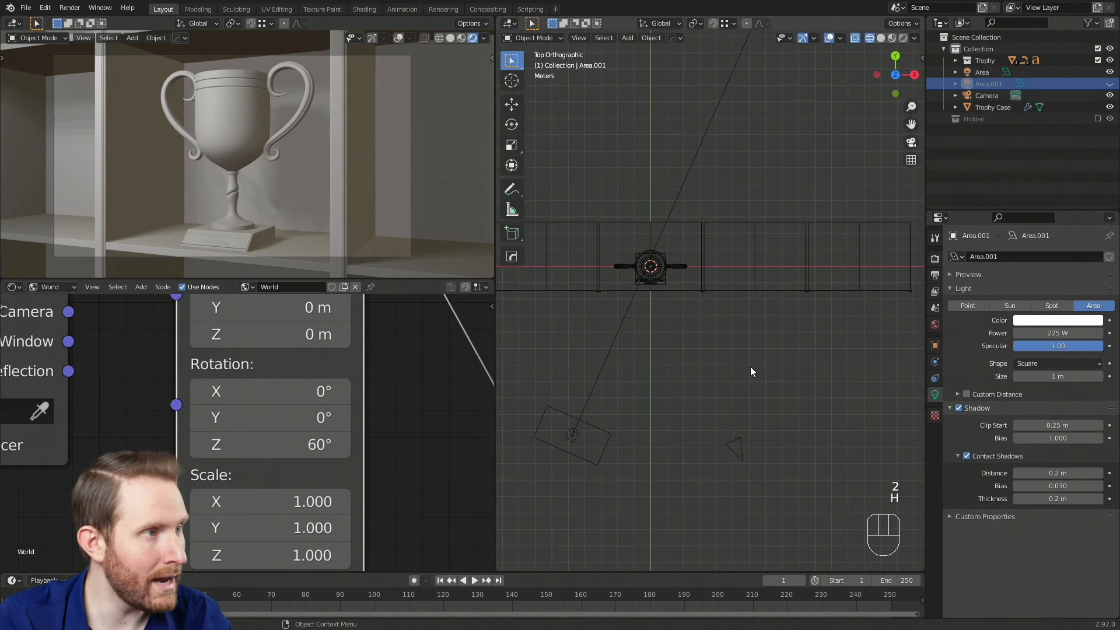
key(alt+h)
key(h)
key(alt+h)
key(h)
key(alt+h)
key(h)
key(alt+h)
key(h)
key(alt+h)
key(h)
key(alt+h)
key(h)
key(alt+h)
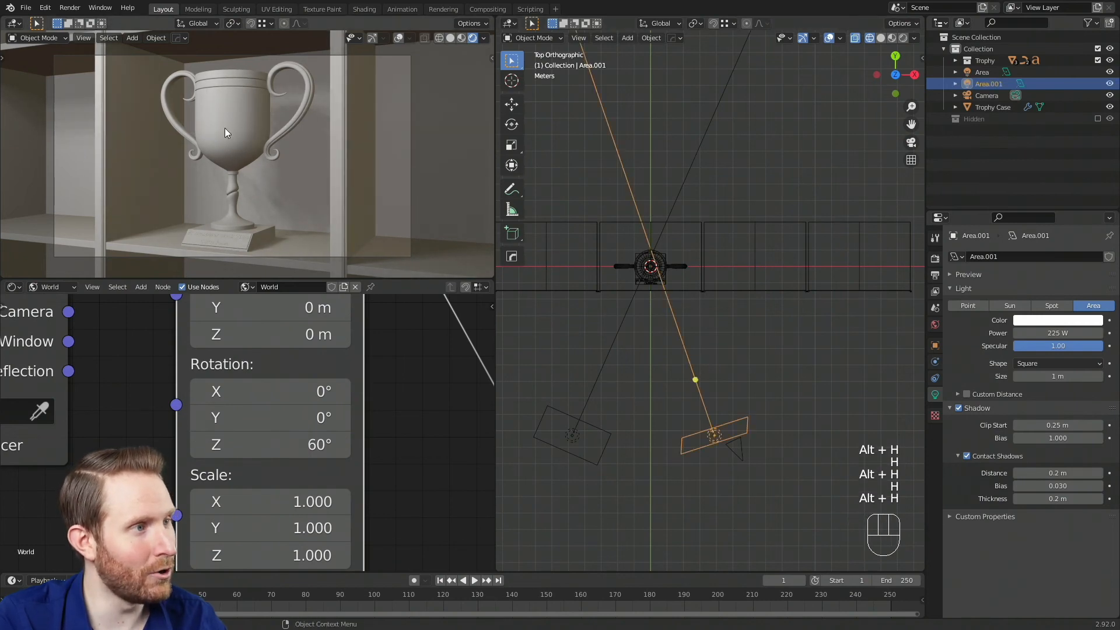
- Tint the second area light pale violet with hue 0.719 and saturation 0.508, and check the trophy in the camera view
click(1038, 321)
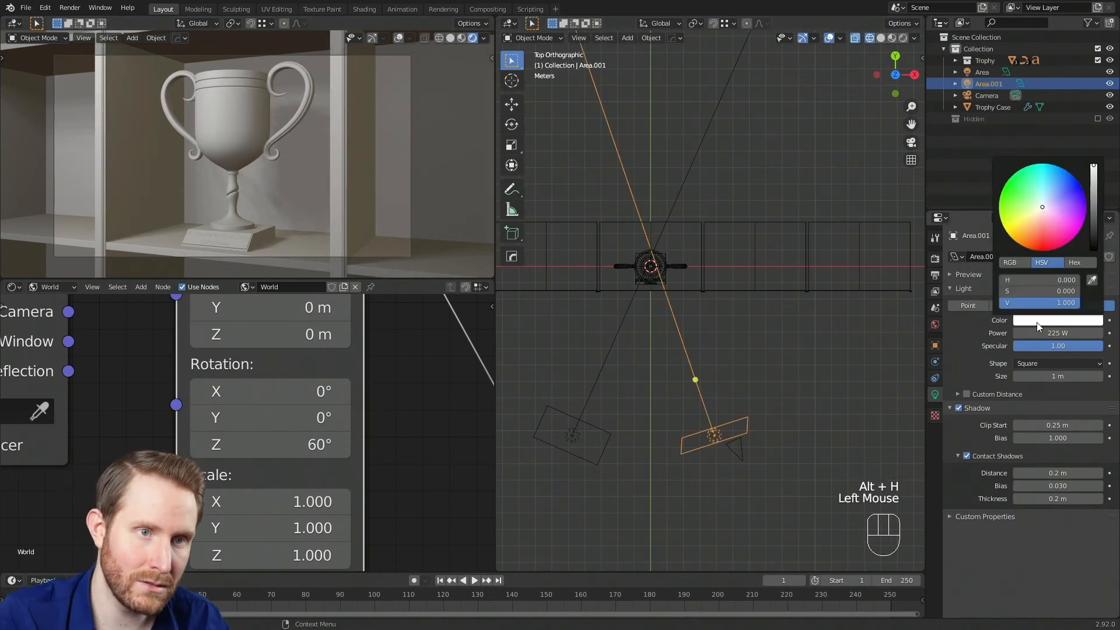
drag(1045, 212, 1051, 205)
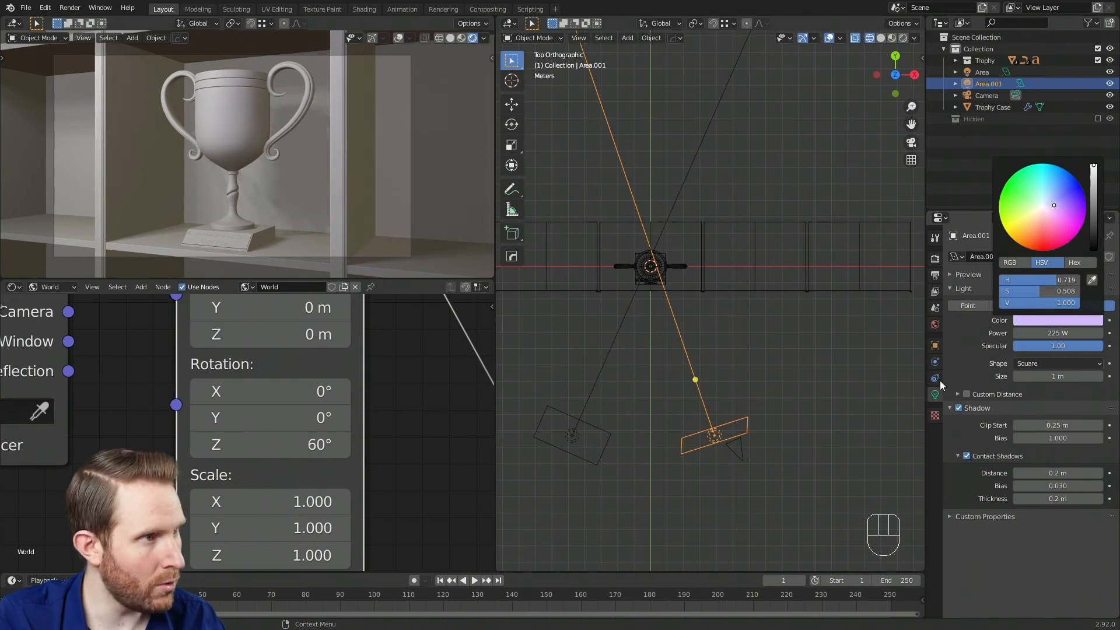
scroll(294, 162, down, 1)
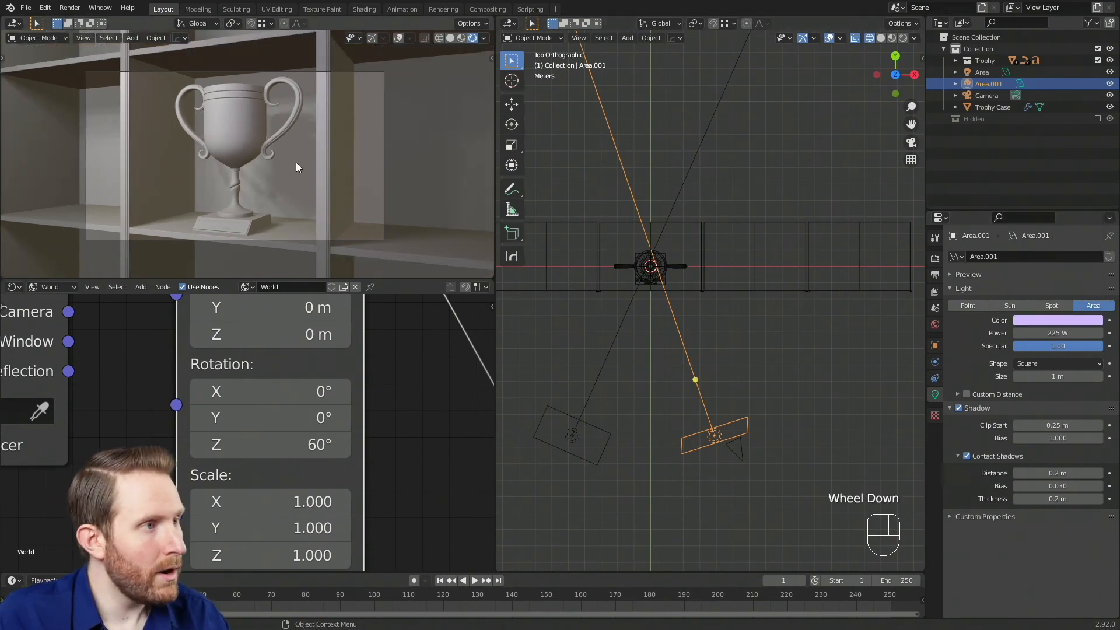
scroll(337, 160, up, 2)
scroll(409, 177, down, 1)
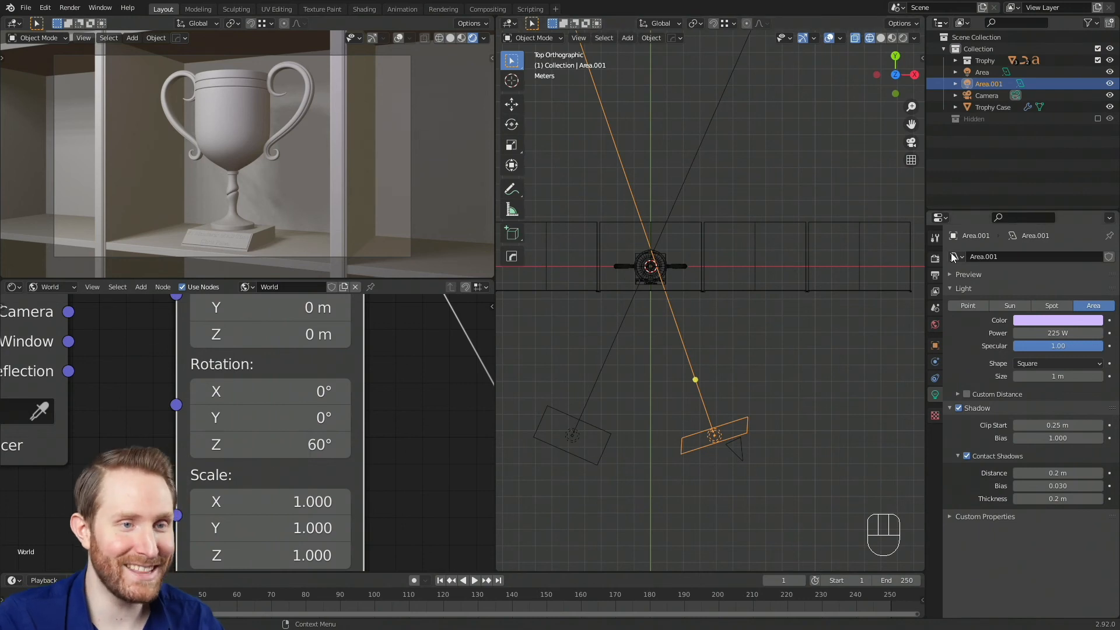
- Enable Ambient Occlusion in the Eevee render settings and move in on the trophy's base
click(935, 259)
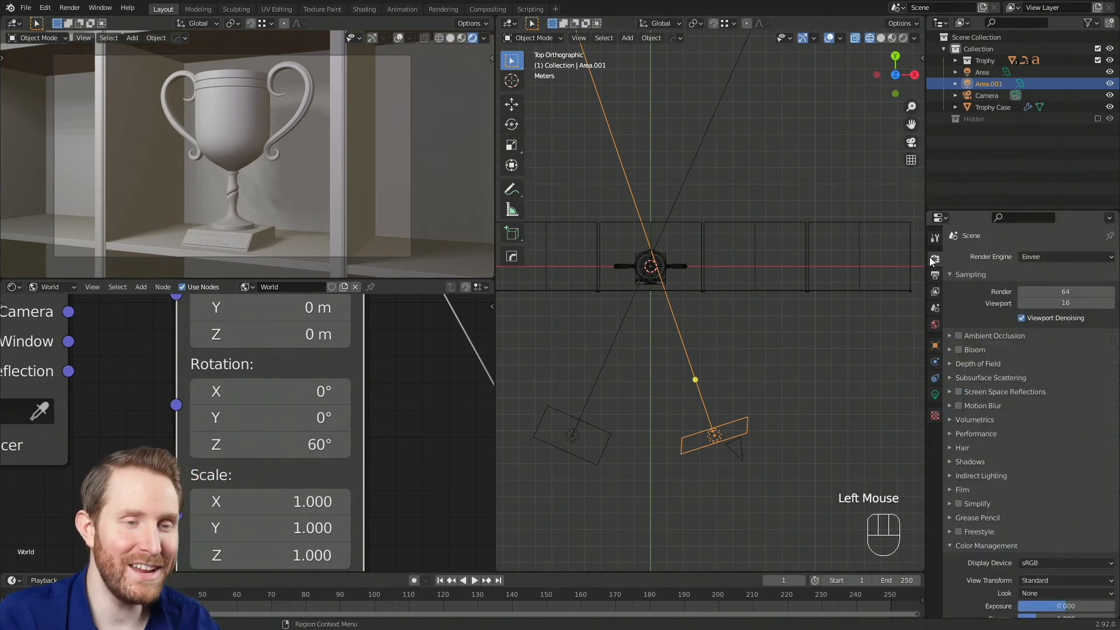
click(957, 335)
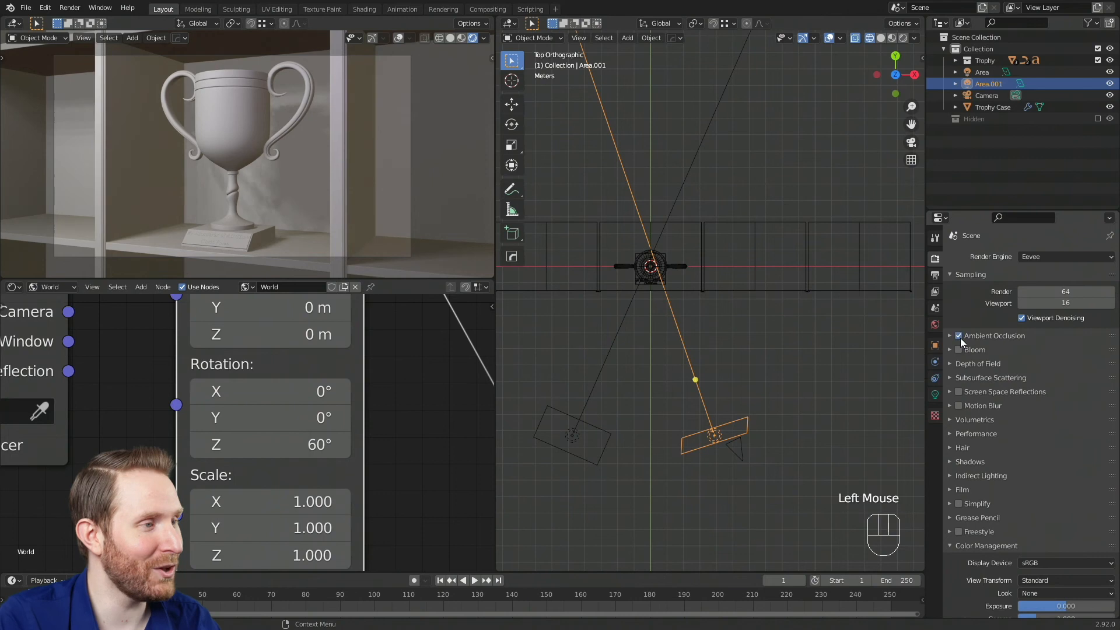
shift+middle_drag(88, 100, 263, 138)
scroll(241, 172, up, 5)
scroll(266, 137, up, 2)
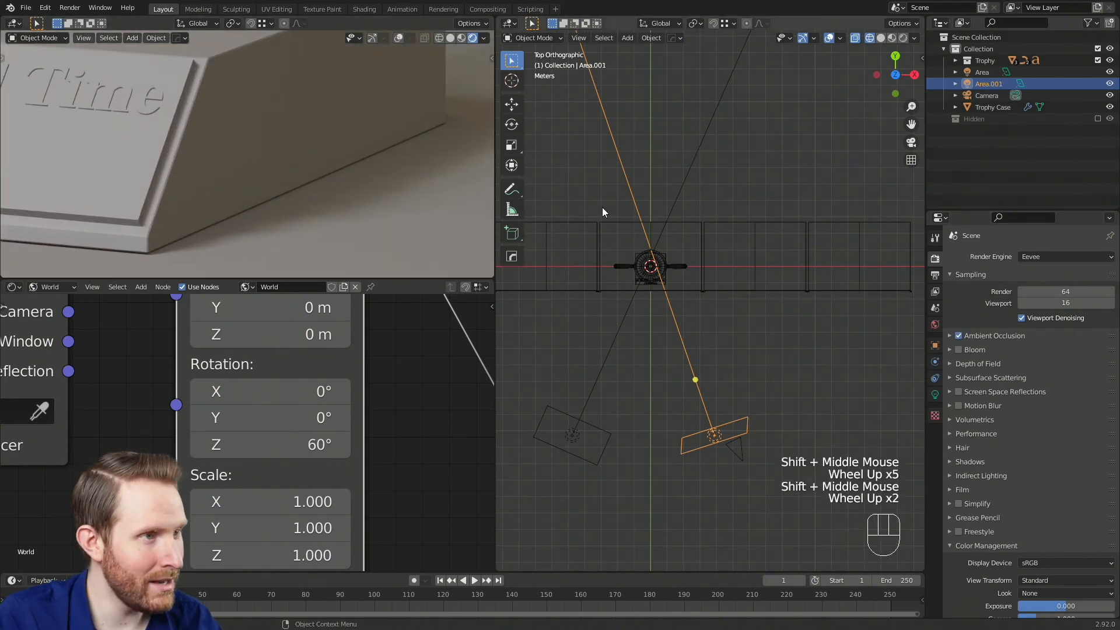
- Compare the edges and contact area of the trophy's base with Ambient Occlusion off and on
click(960, 336)
click(959, 336)
click(959, 336)
click(960, 336)
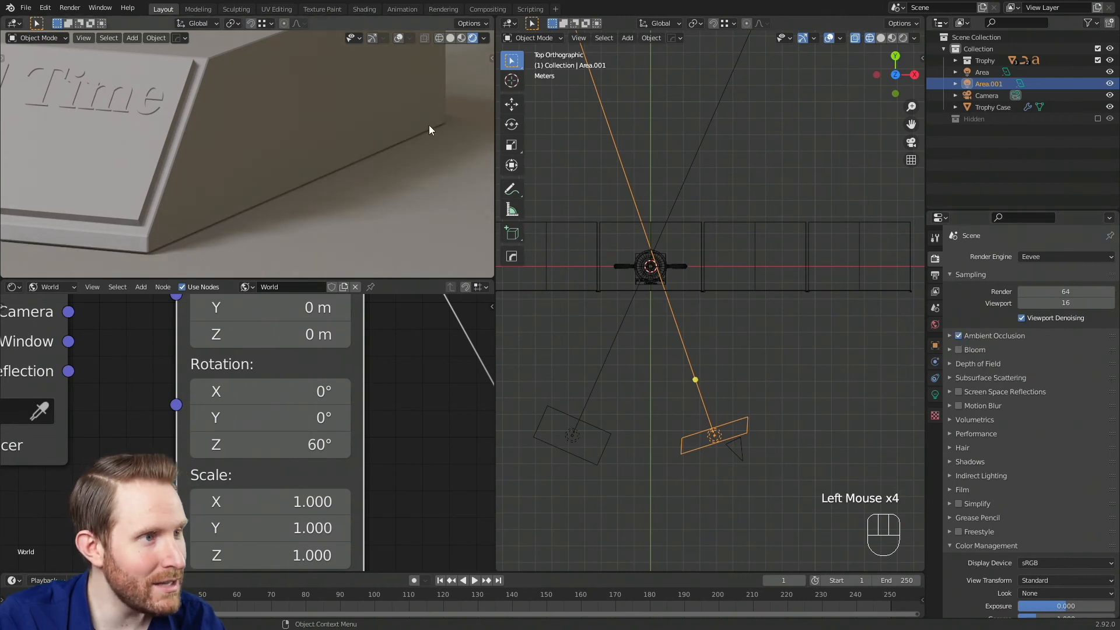
scroll(408, 157, down, 2)
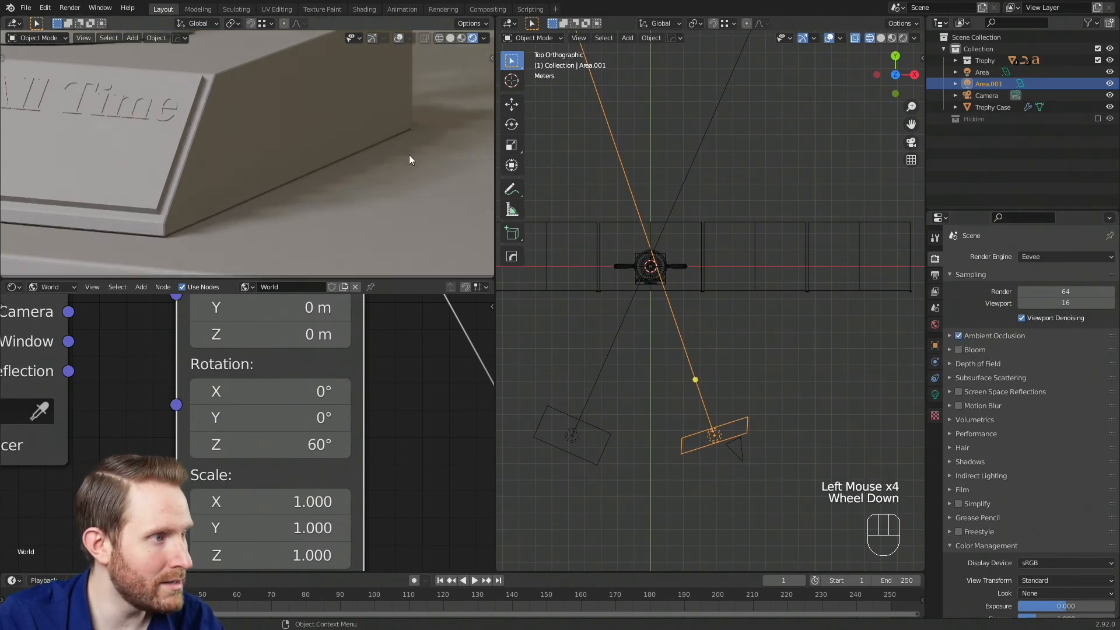
scroll(366, 169, up, 2)
click(959, 336)
click(959, 337)
- Compare the inner corner of the shelf compartment with Ambient Occlusion off and on
scroll(315, 132, down, 4)
shift+middle_drag(315, 131, 327, 188)
scroll(313, 170, up, 3)
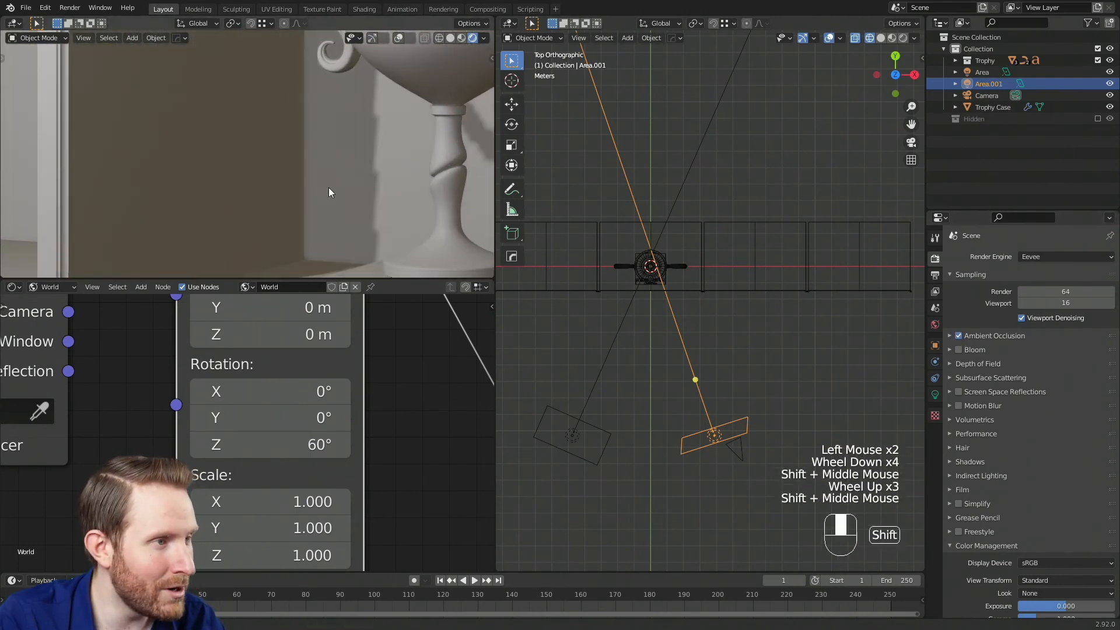
scroll(344, 170, up, 5)
click(958, 337)
click(959, 336)
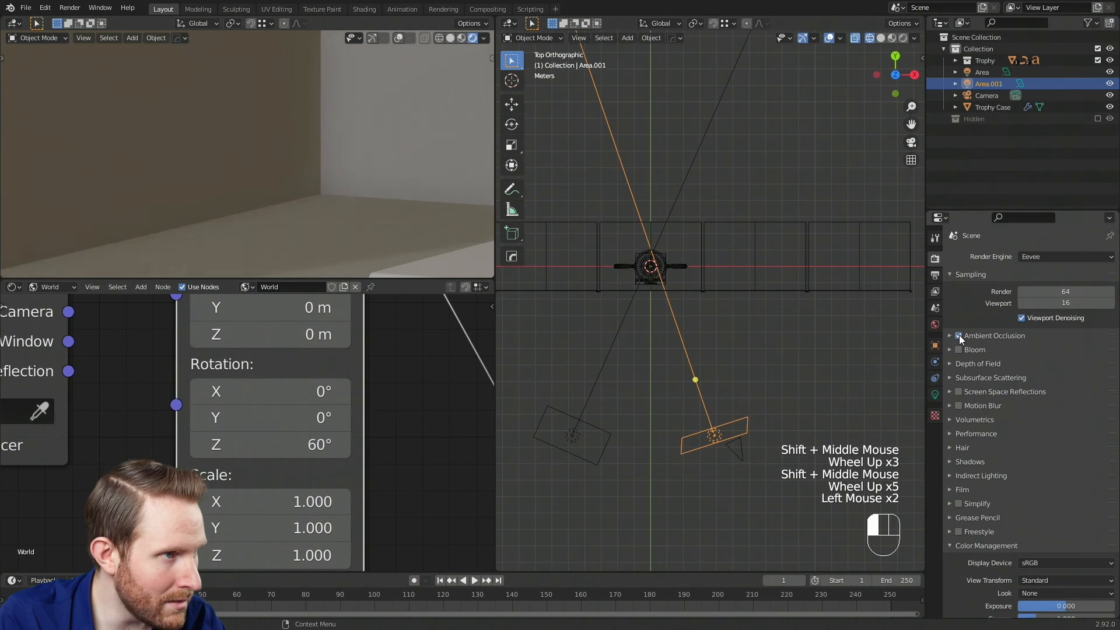
click(958, 336)
click(958, 336)
- Set the Ambient Occlusion factor to 200 to exaggerate its effect on the trophy and case
scroll(271, 201, down, 2)
scroll(271, 201, down, 2)
shift+middle_drag(270, 202, 306, 221)
scroll(251, 207, down, 1)
click(950, 336)
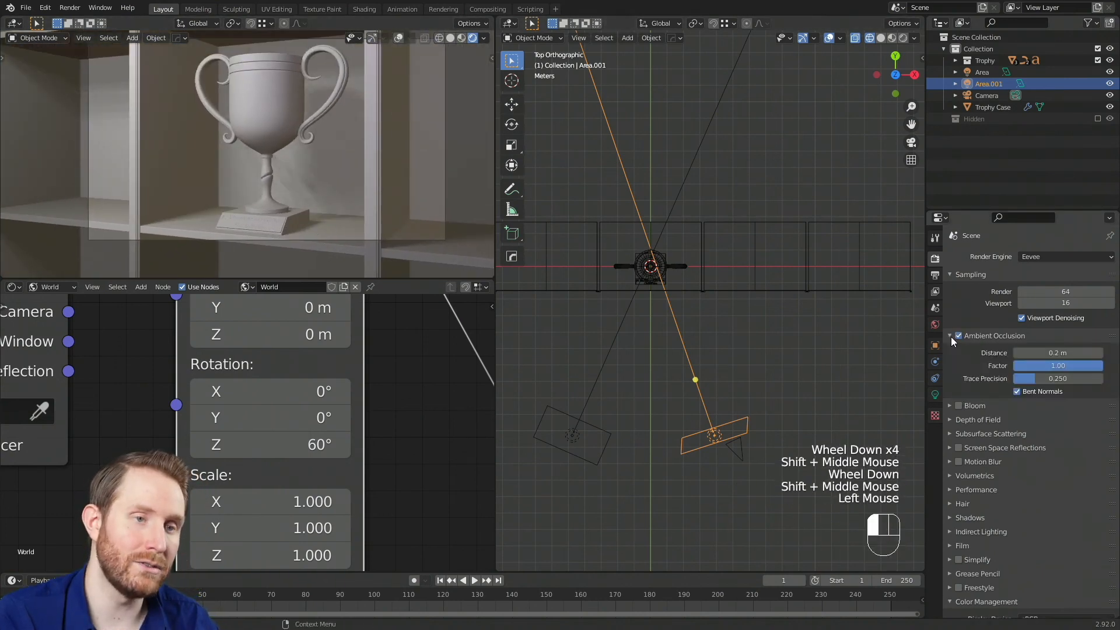
click(1051, 367)
text(2)
key(Return)
click(1052, 367)
text(200)
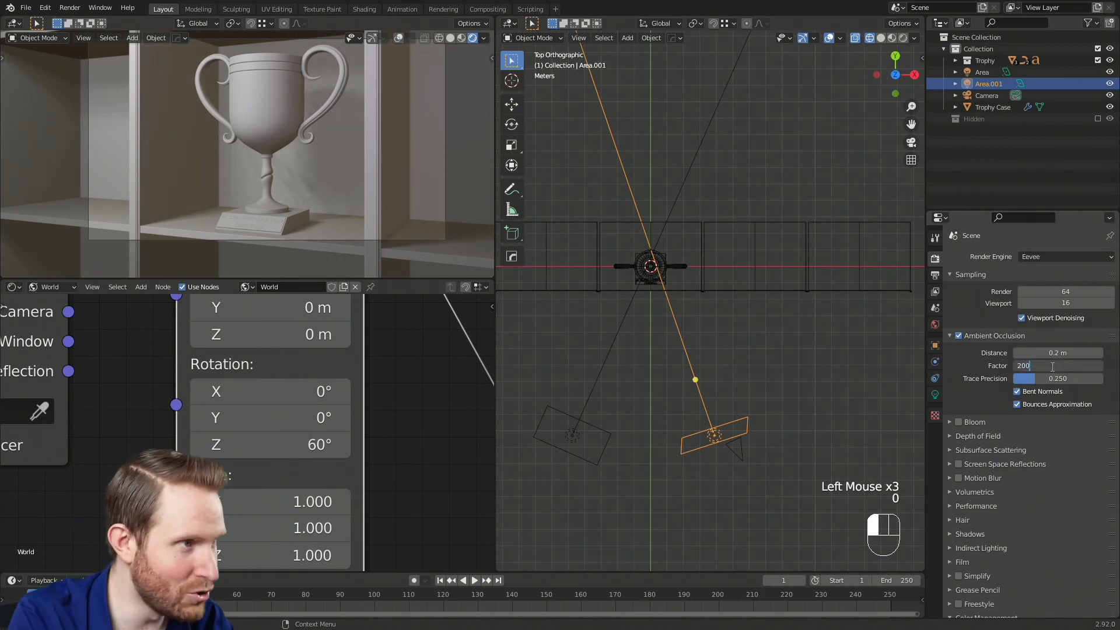
key(Return)
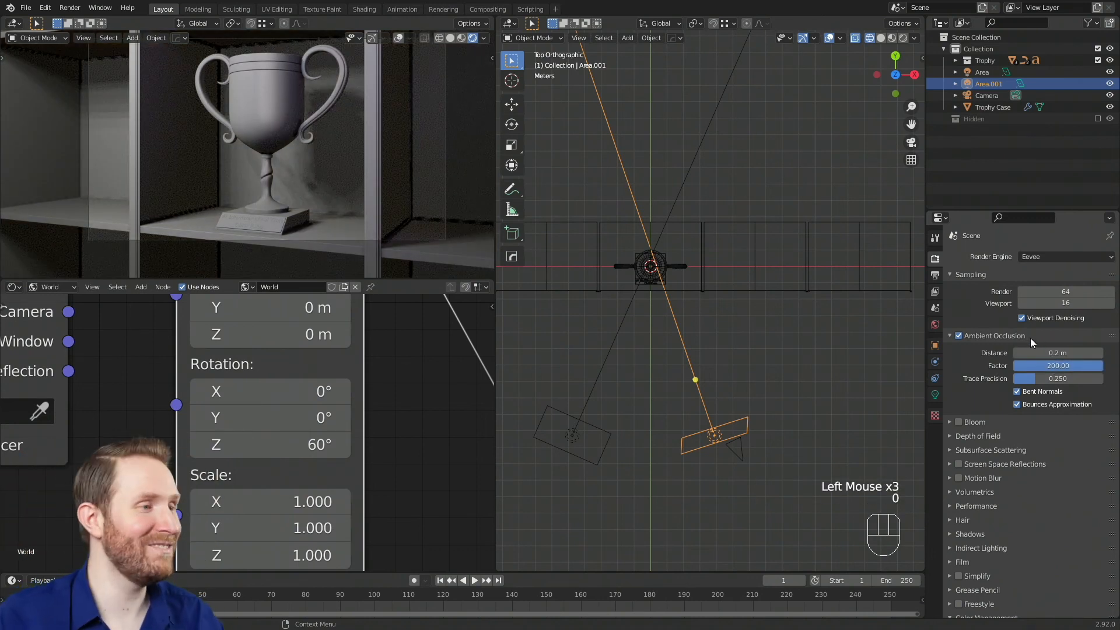
shift+middle_drag(261, 131, 257, 145)
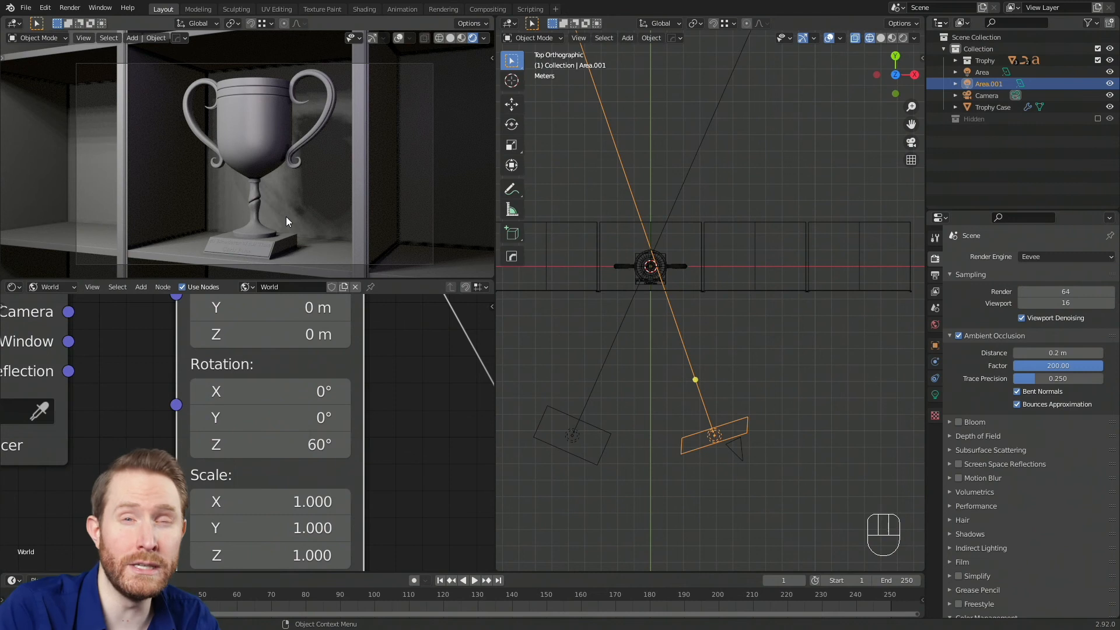
- Set the Ambient Occlusion factor to 1.25
click(1057, 366)
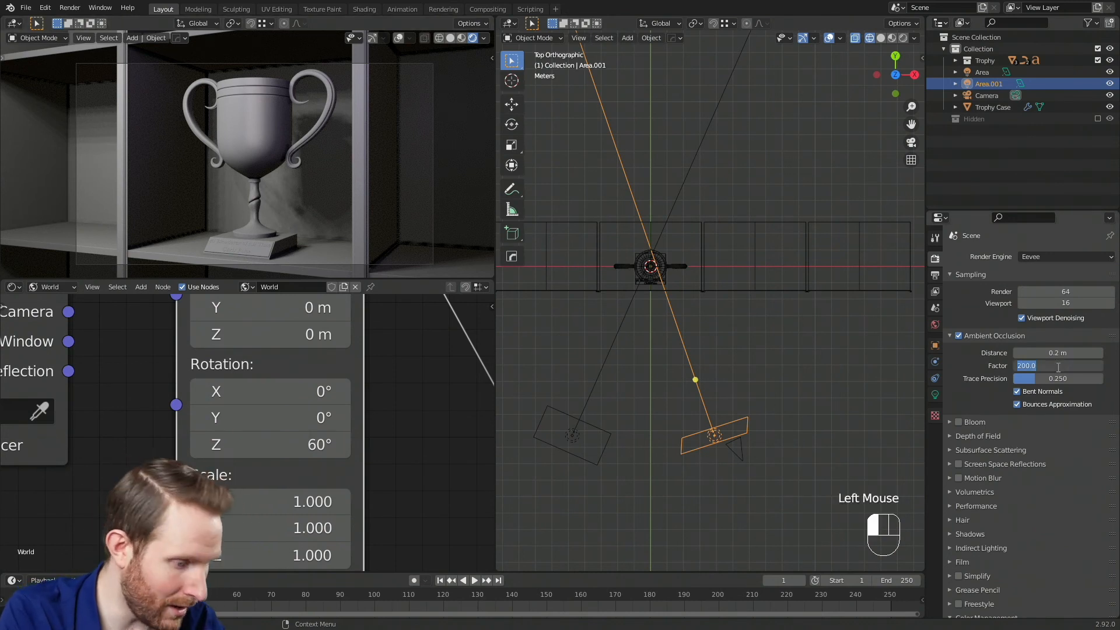
text(1.25)
key(Return)
- Compare the trophy and its compartment with Ambient Occlusion off and on at the reduced factor
shift+middle_drag(433, 134, 289, 180)
scroll(290, 172, up, 3)
scroll(288, 180, up, 1)
click(960, 337)
click(960, 337)
click(960, 337)
click(960, 337)
click(960, 337)
click(960, 337)
click(960, 338)
click(960, 337)
scroll(309, 99, down, 3)
shift+middle_drag(292, 120, 284, 166)
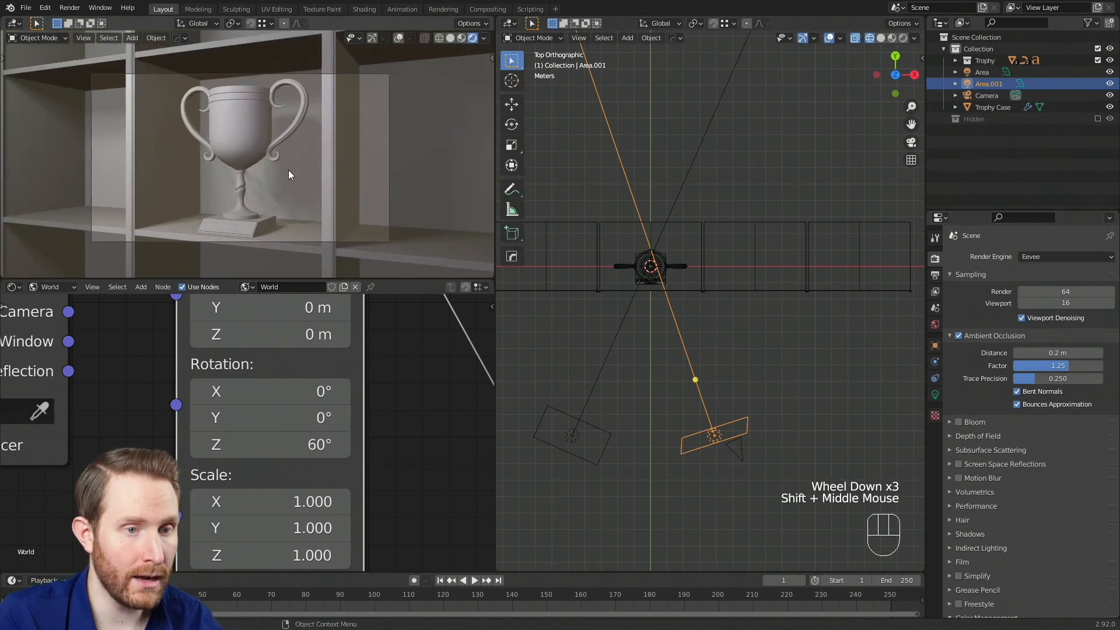
scroll(288, 170, up, 2)
scroll(285, 170, down, 2)
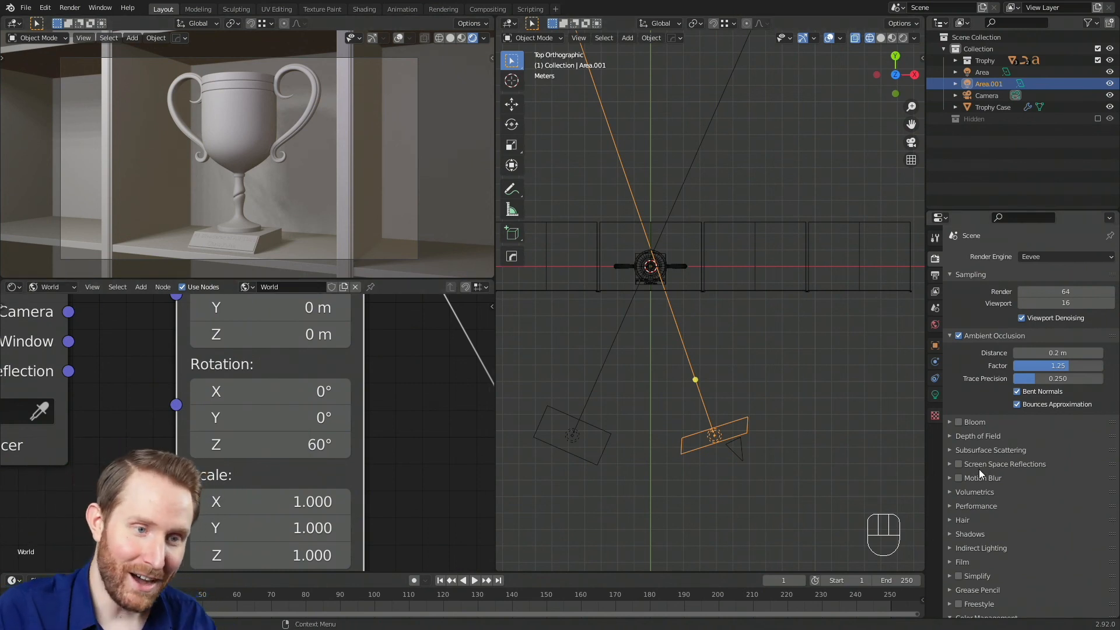
- Enable Screen Space Reflections in the Eevee render settings
click(958, 464)
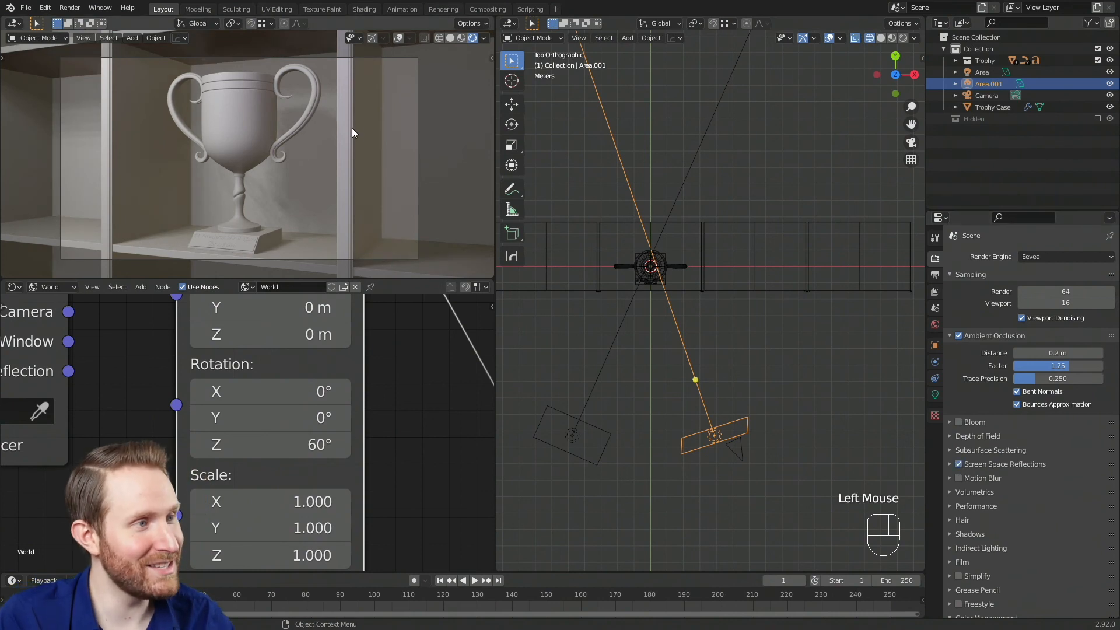
scroll(352, 129, up, 1)
scroll(353, 146, down, 2)
scroll(254, 205, up, 2)
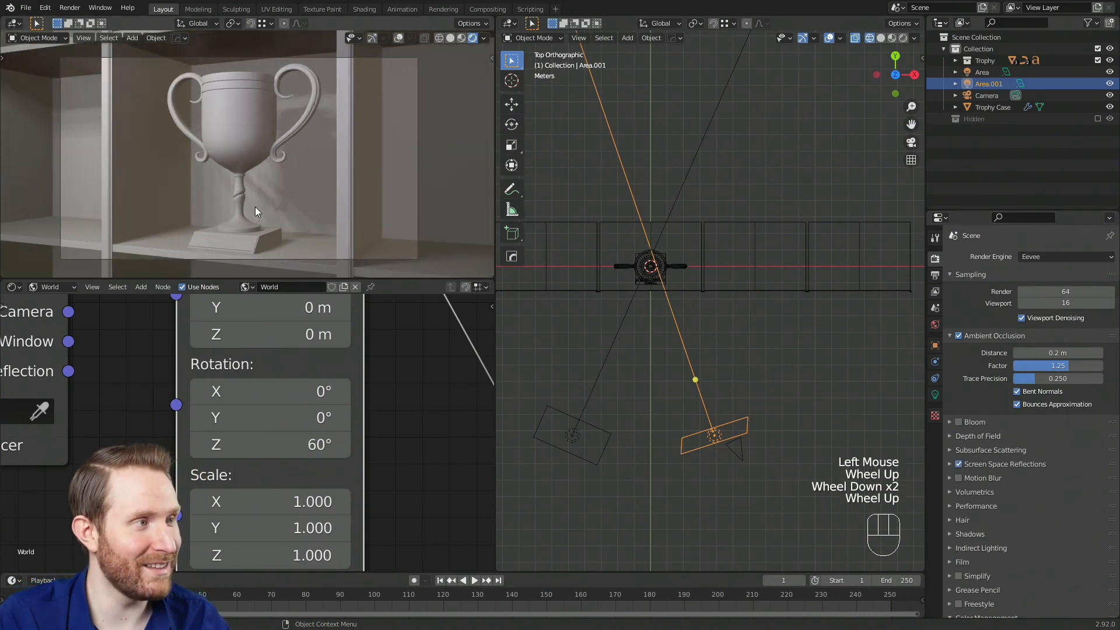
scroll(265, 159, up, 1)
shift+middle_drag(278, 217, 177, 159)
scroll(193, 175, up, 3)
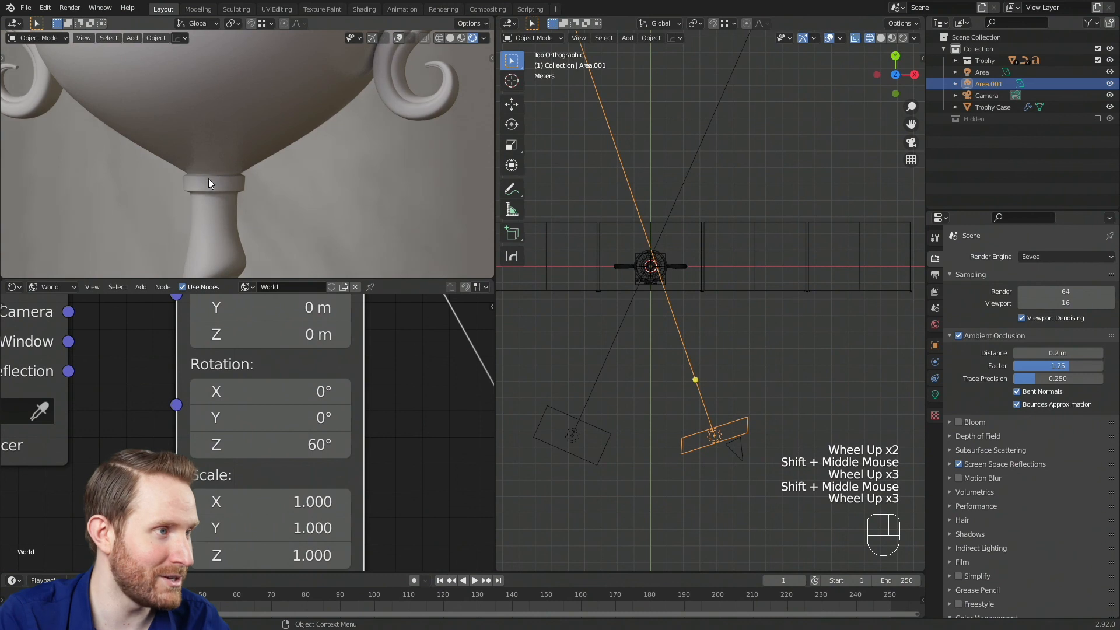
- Compare the underside of the trophy's bowl and its stem with Screen Space Reflections off and on
click(959, 464)
click(960, 465)
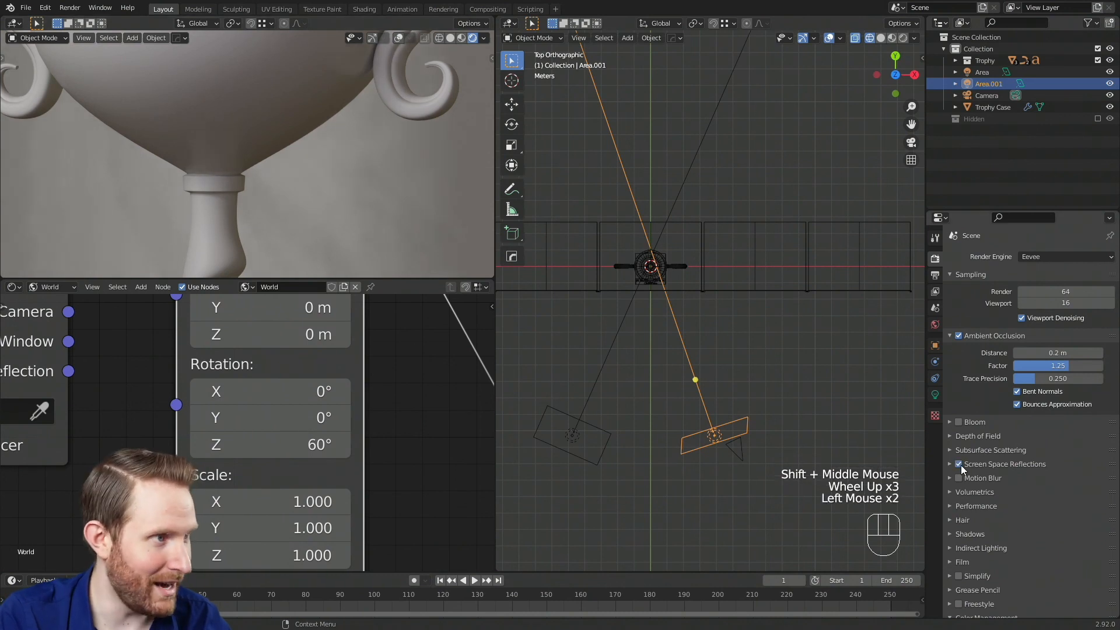
click(960, 464)
click(959, 464)
scroll(310, 155, down, 5)
mouse_move(311, 155)
shift+middle_down()
mouse_move(279, 176)
mouse_move(304, 177)
shift+middle_up()
scroll(323, 186, up, 2)
scroll(278, 176, down, 1)
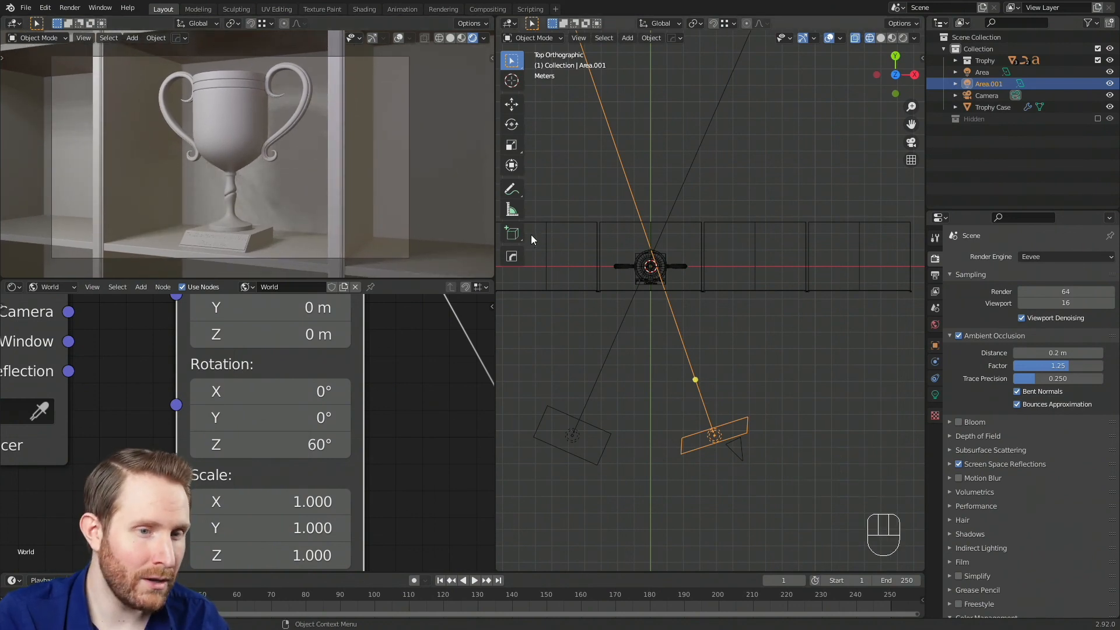
- Set the Eevee shadow Cube Size to 2048 px
click(952, 533)
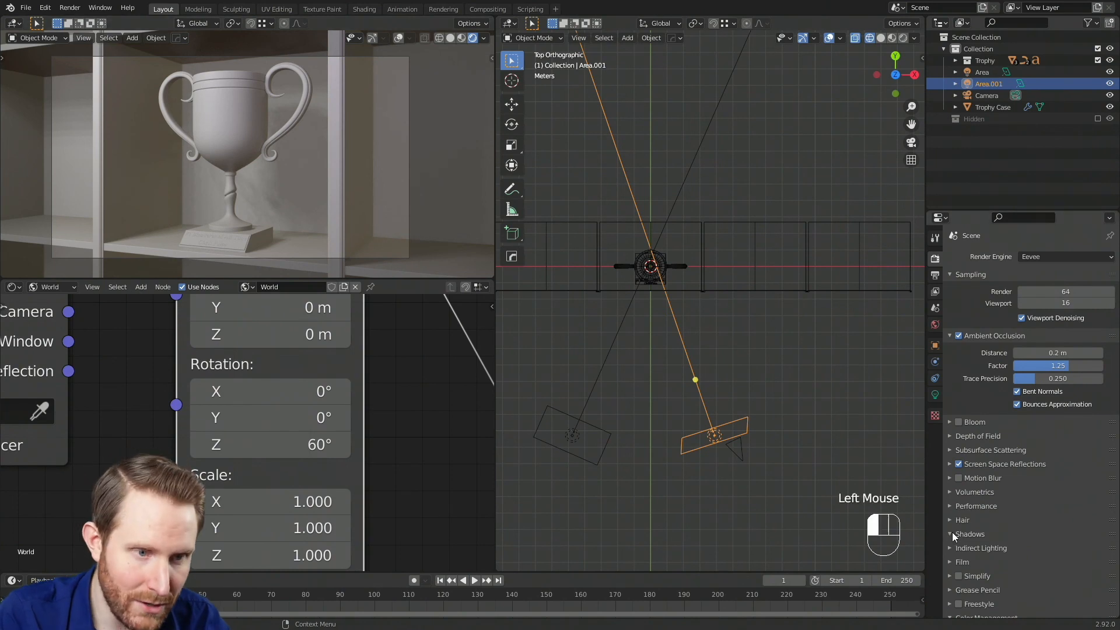
scroll(963, 502, down, 3)
click(1047, 457)
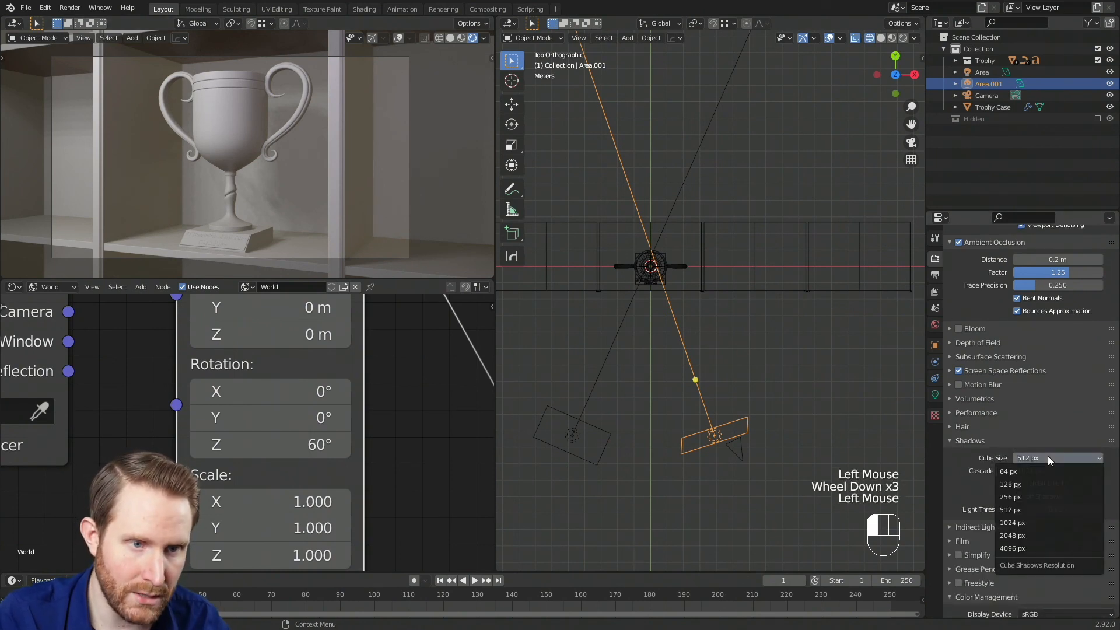
click(1013, 535)
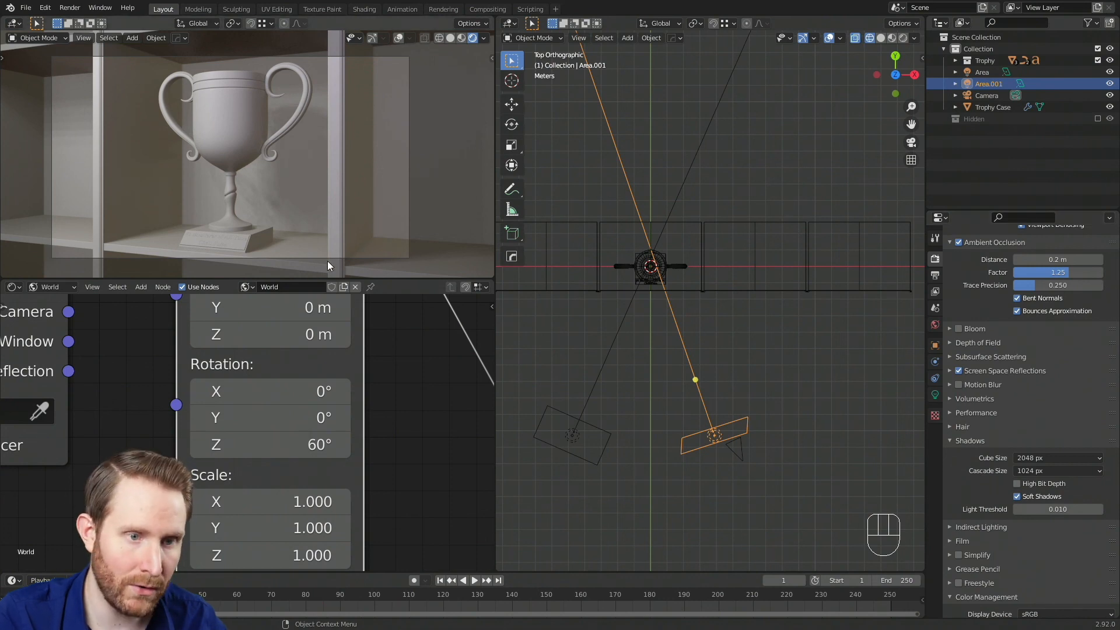
- Examine the trophy's shadow on the back wall of the case up close and from farther away
scroll(311, 205, up, 2)
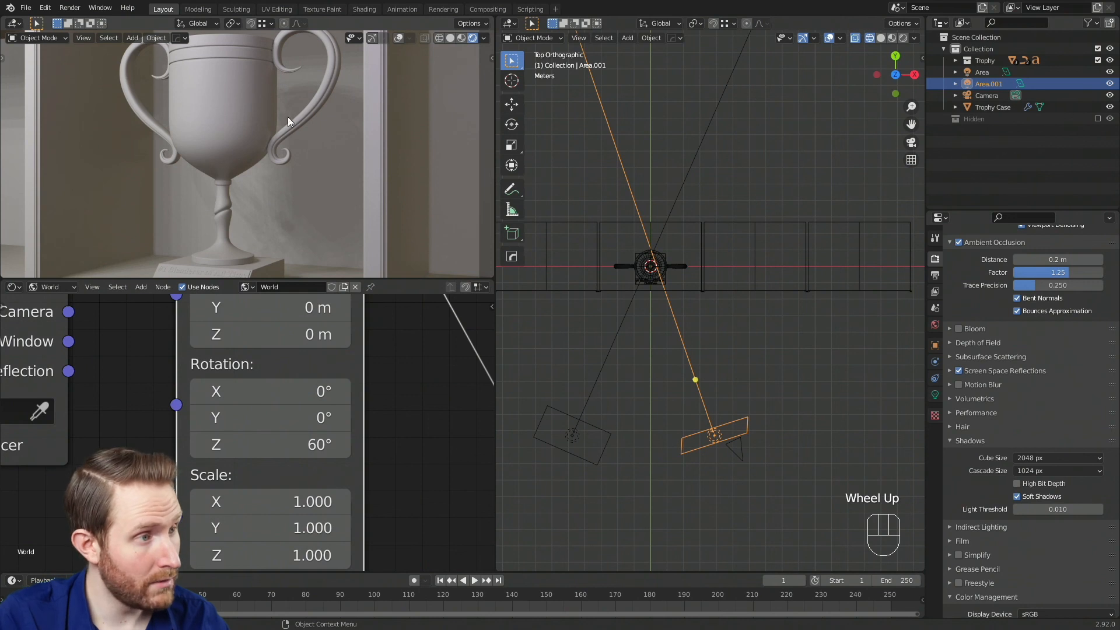
scroll(328, 245, up, 2)
scroll(251, 199, down, 1)
scroll(289, 181, up, 1)
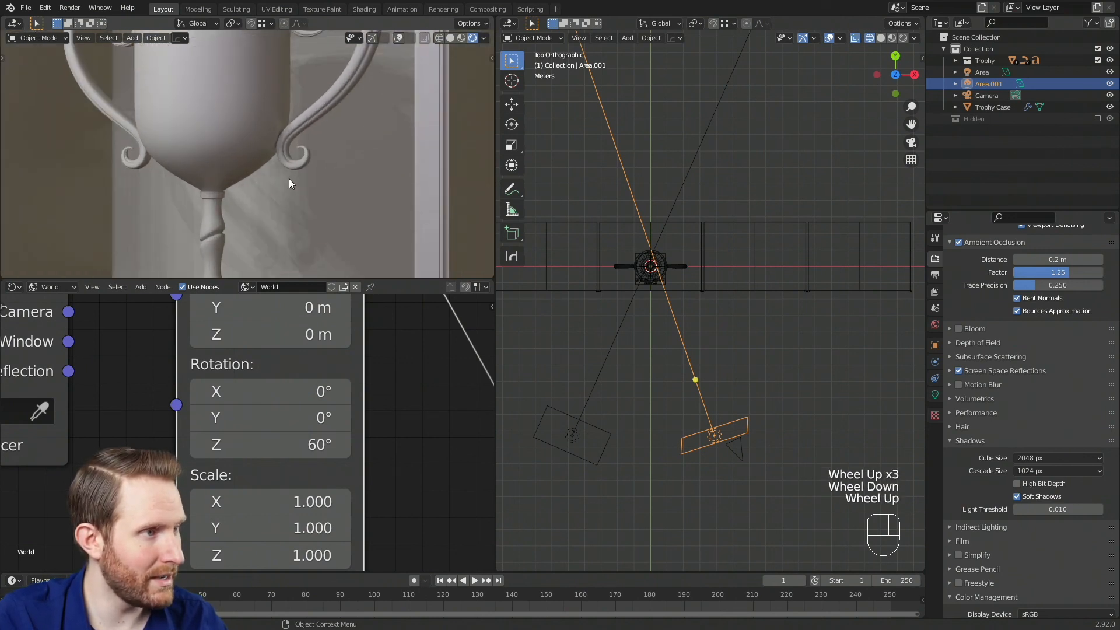
scroll(288, 186, down, 1)
scroll(285, 199, up, 1)
scroll(284, 210, down, 1)
scroll(315, 222, up, 1)
scroll(303, 210, down, 3)
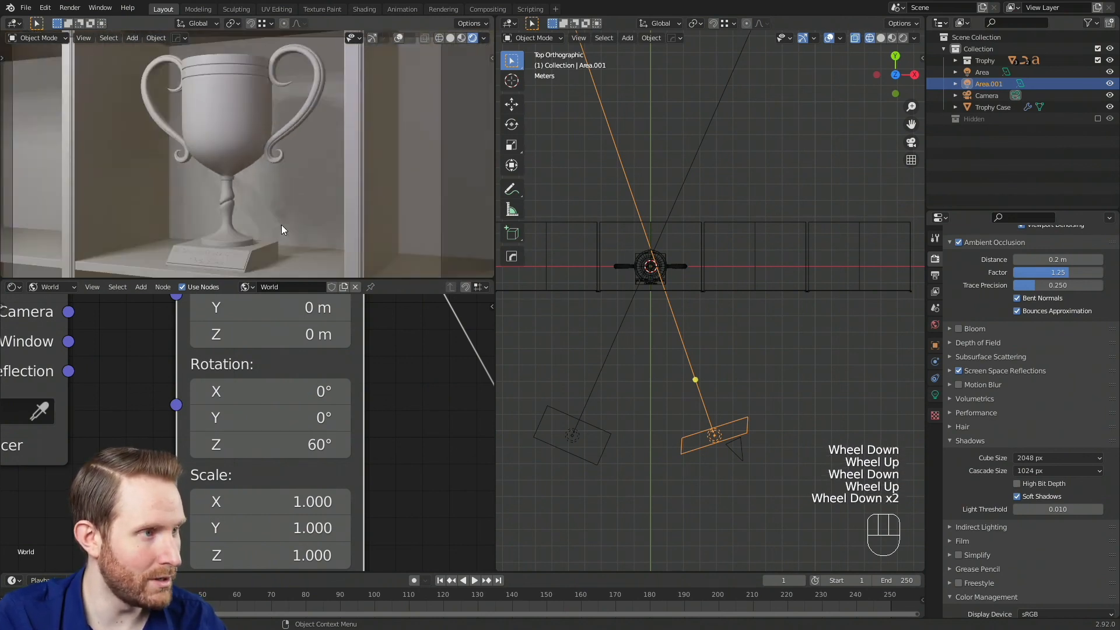
- Set the Eevee viewport sampling to 64 samples and check how the trophy's shadows refine
scroll(1022, 362, up, 2)
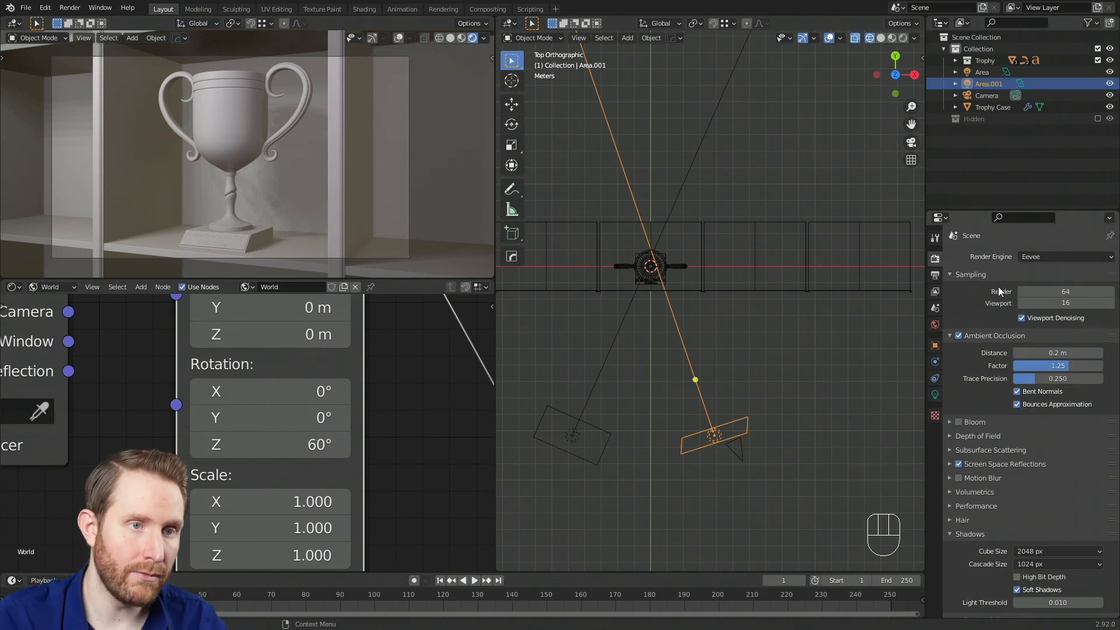
click(1066, 303)
text(0)
key(Return)
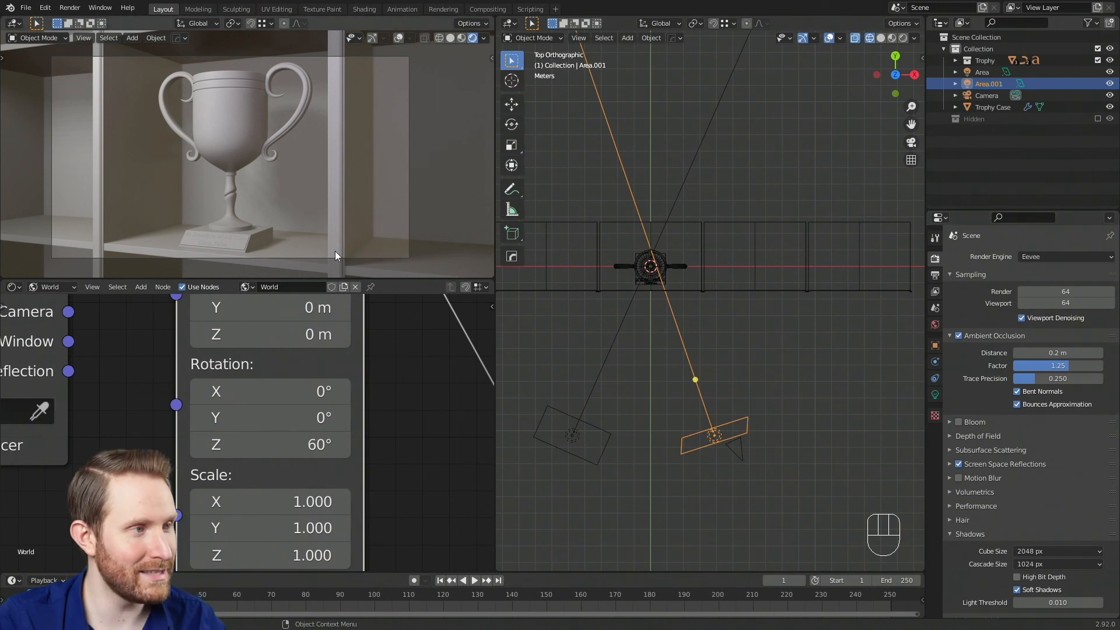
scroll(315, 224, down, 2)
scroll(313, 204, up, 2)
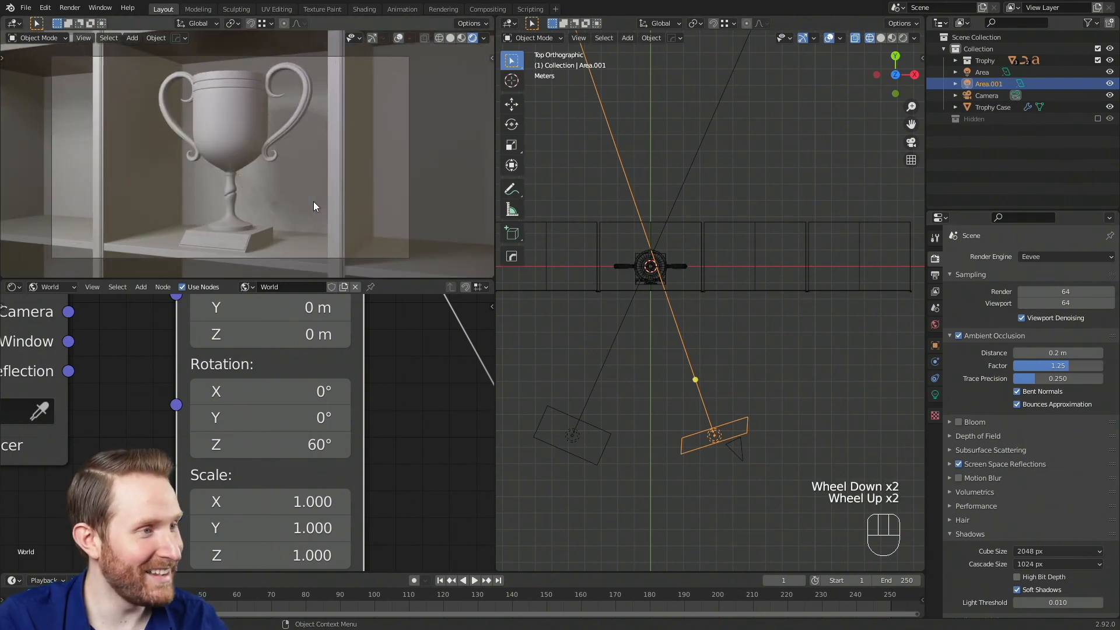